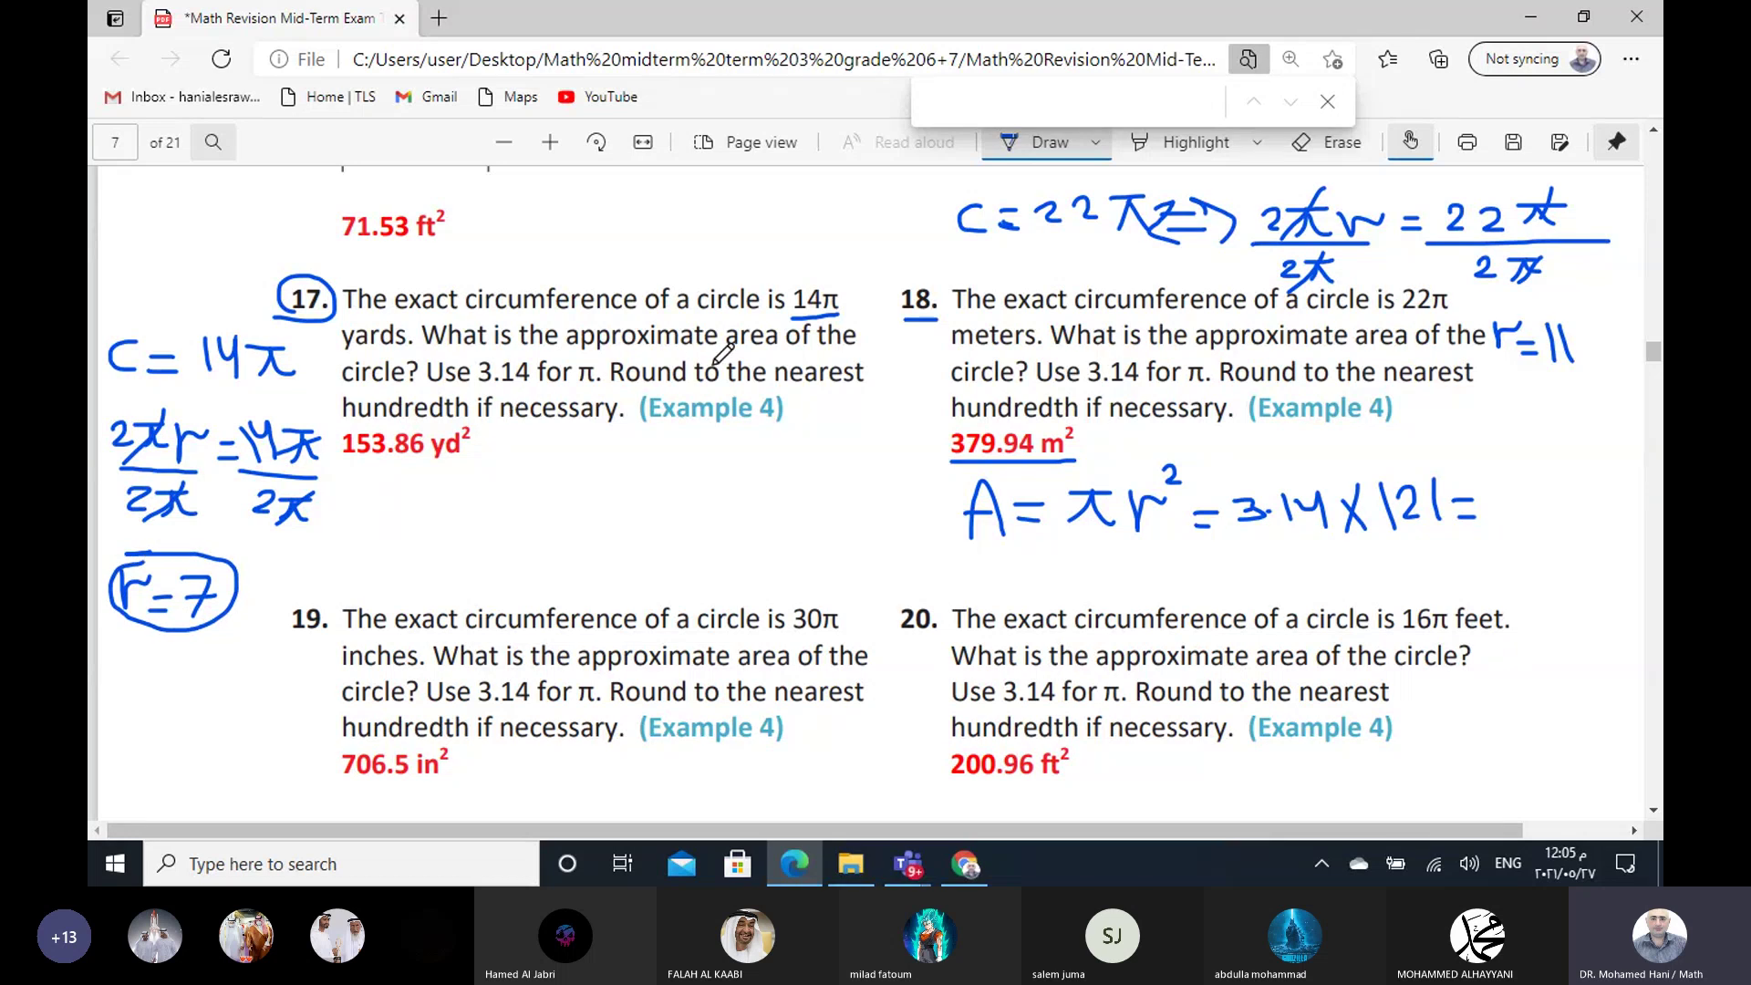
- Underline "area" in question 17, write A = πr² = 3.14 × 49 below the question, and underline the answer 153.86 yd²
{"action": "left_click_drag", "start_coordinate": [712, 363], "coordinate": [780, 352]}
{"action": "mouse_move", "coordinate": [420, 493]}
{"action": "left_mouse_down"}
{"action": "mouse_move", "coordinate": [407, 531]}
{"action": "mouse_move", "coordinate": [430, 469]}
{"action": "left_mouse_up"}
{"action": "mouse_move", "coordinate": [431, 470]}
{"action": "left_mouse_down"}
{"action": "mouse_move", "coordinate": [453, 523]}
{"action": "mouse_move", "coordinate": [454, 498]}
{"action": "mouse_move", "coordinate": [489, 510]}
{"action": "mouse_move", "coordinate": [547, 488]}
{"action": "mouse_move", "coordinate": [509, 527]}
{"action": "mouse_move", "coordinate": [610, 498]}
{"action": "left_mouse_up"}
{"action": "mouse_move", "coordinate": [467, 567]}
{"action": "left_mouse_down"}
{"action": "mouse_move", "coordinate": [563, 584]}
{"action": "mouse_move", "coordinate": [581, 565]}
{"action": "mouse_move", "coordinate": [594, 587]}
{"action": "left_mouse_up"}
{"action": "left_click", "coordinate": [545, 575]}
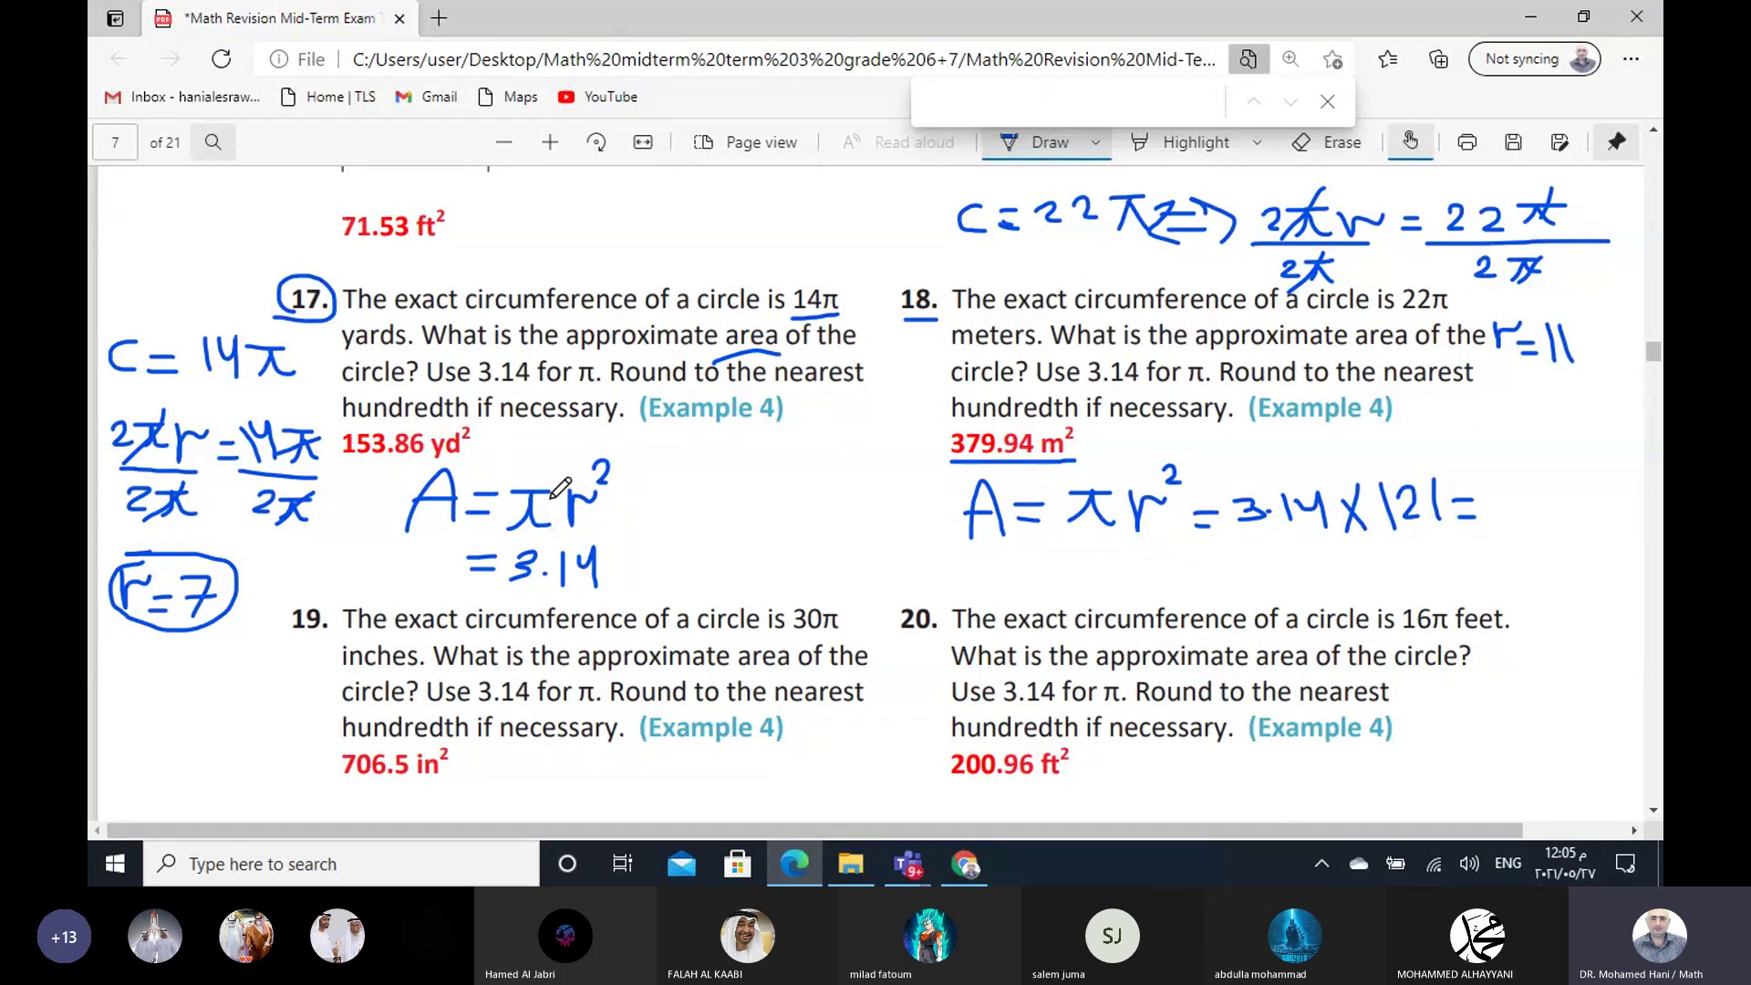
{"action": "left_click_drag", "start_coordinate": [603, 553], "coordinate": [629, 585]}
{"action": "mouse_move", "coordinate": [629, 552]}
{"action": "left_mouse_down"}
{"action": "mouse_move", "coordinate": [606, 587]}
{"action": "mouse_move", "coordinate": [674, 564]}
{"action": "mouse_move", "coordinate": [672, 591]}
{"action": "mouse_move", "coordinate": [693, 552]}
{"action": "mouse_move", "coordinate": [683, 594]}
{"action": "left_mouse_up"}
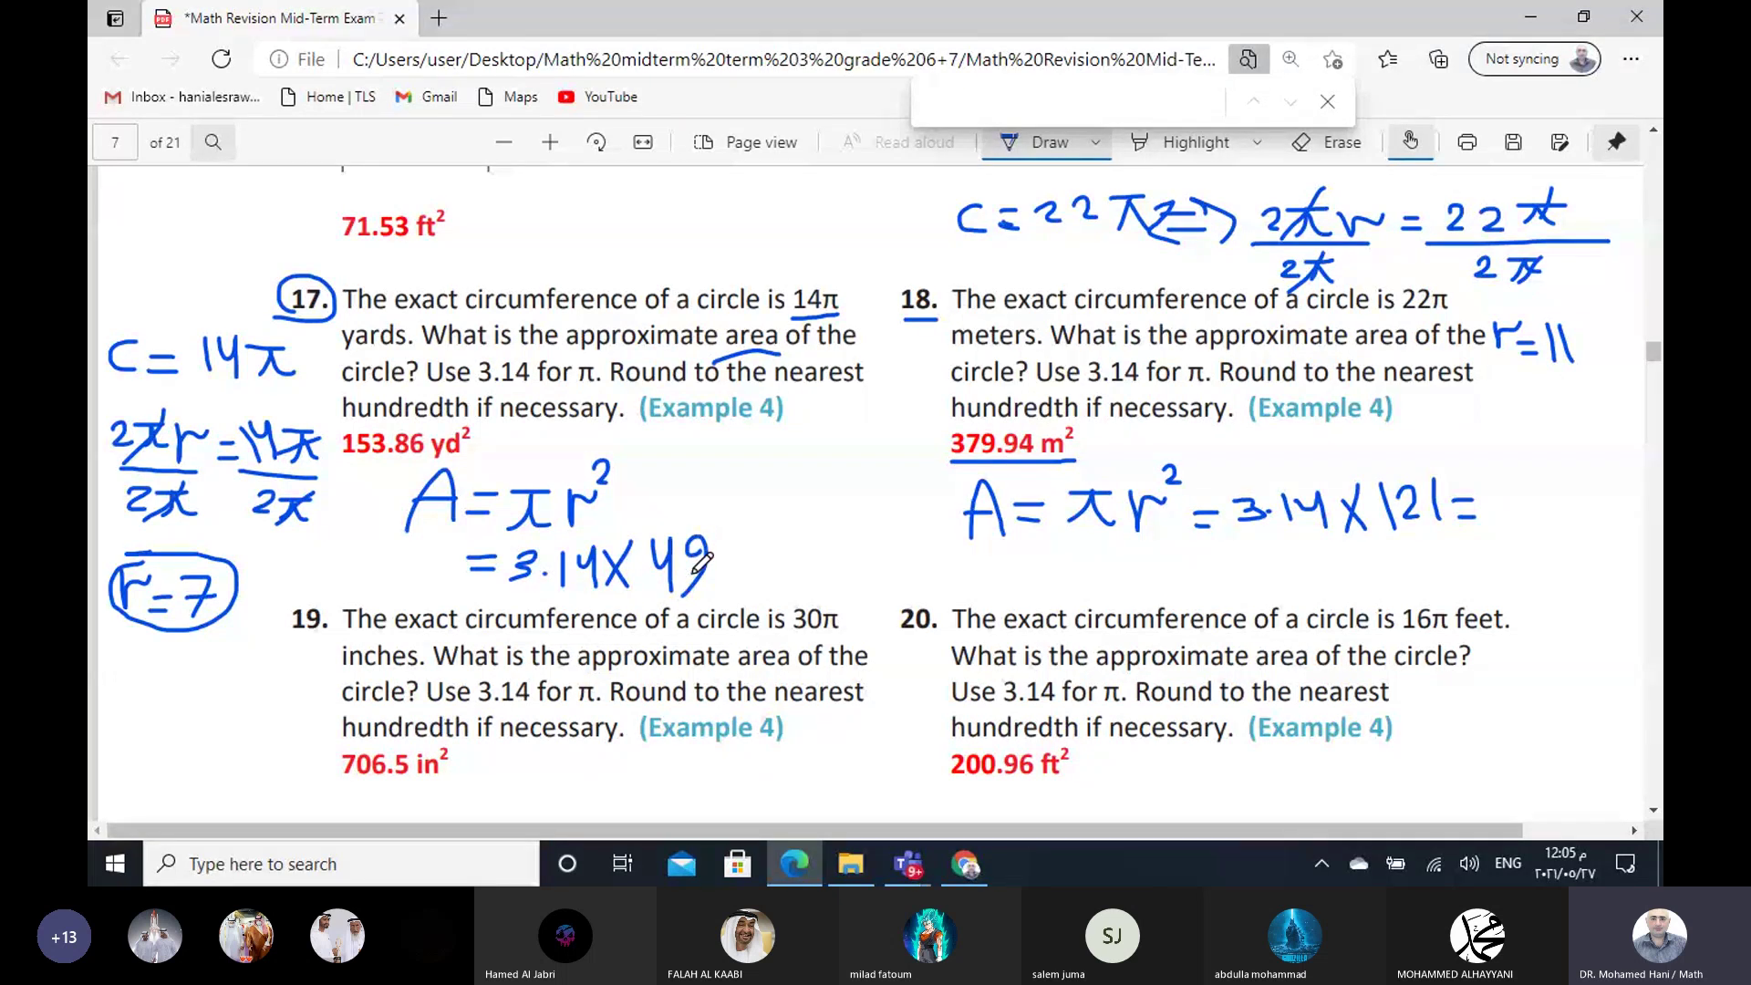
{"action": "left_click_drag", "start_coordinate": [347, 468], "coordinate": [479, 467]}
- Close the annotated revision PDF without saving, and close the Math midterm term 3 grade 6+7 folder window
{"action": "left_click", "coordinate": [398, 19]}
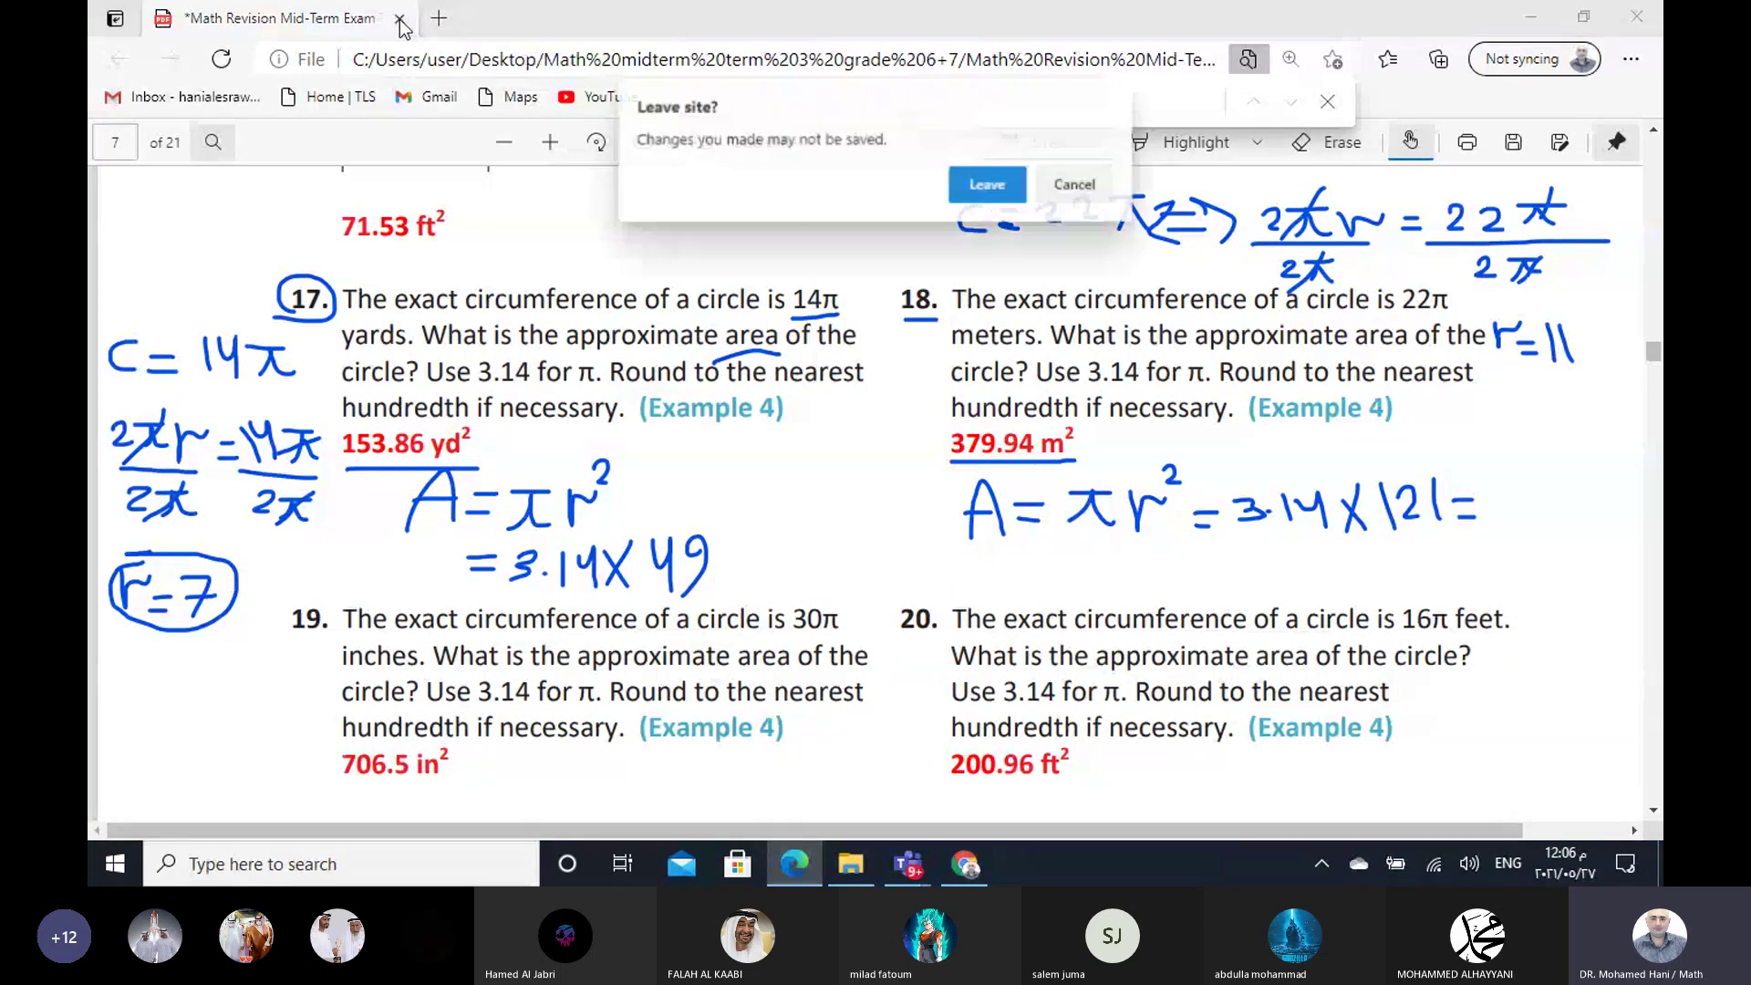
{"action": "left_click", "coordinate": [1009, 185]}
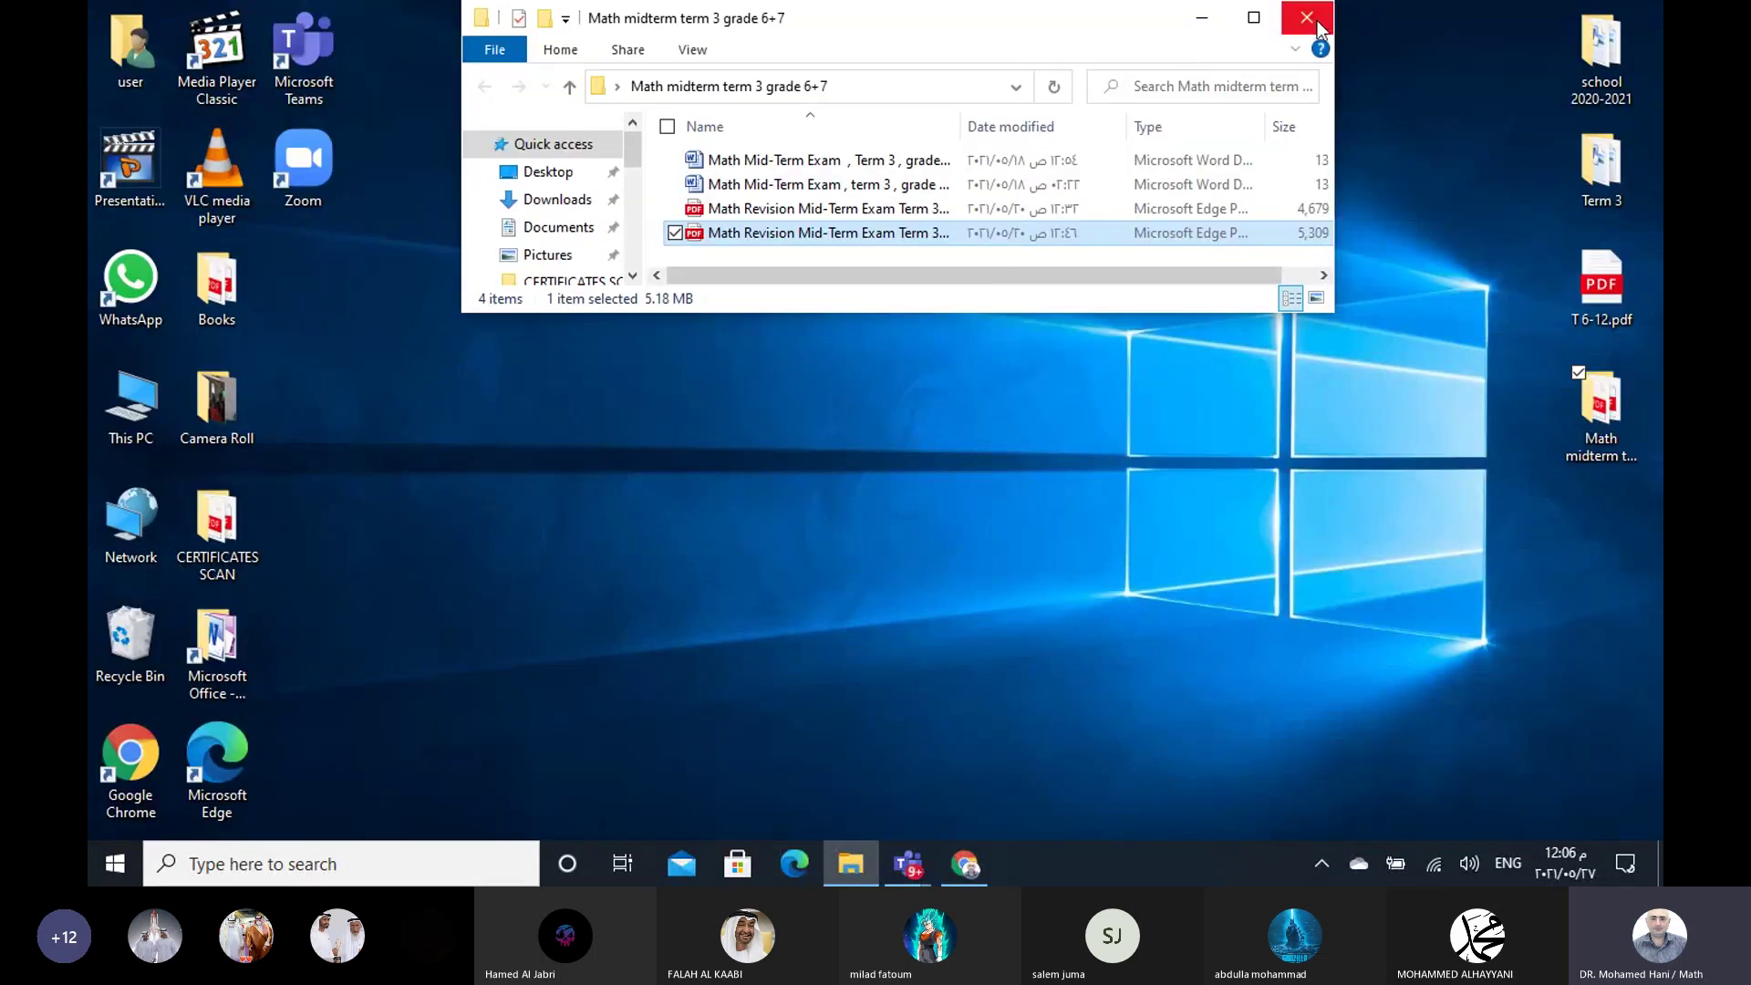
{"action": "left_click", "coordinate": [1318, 27]}
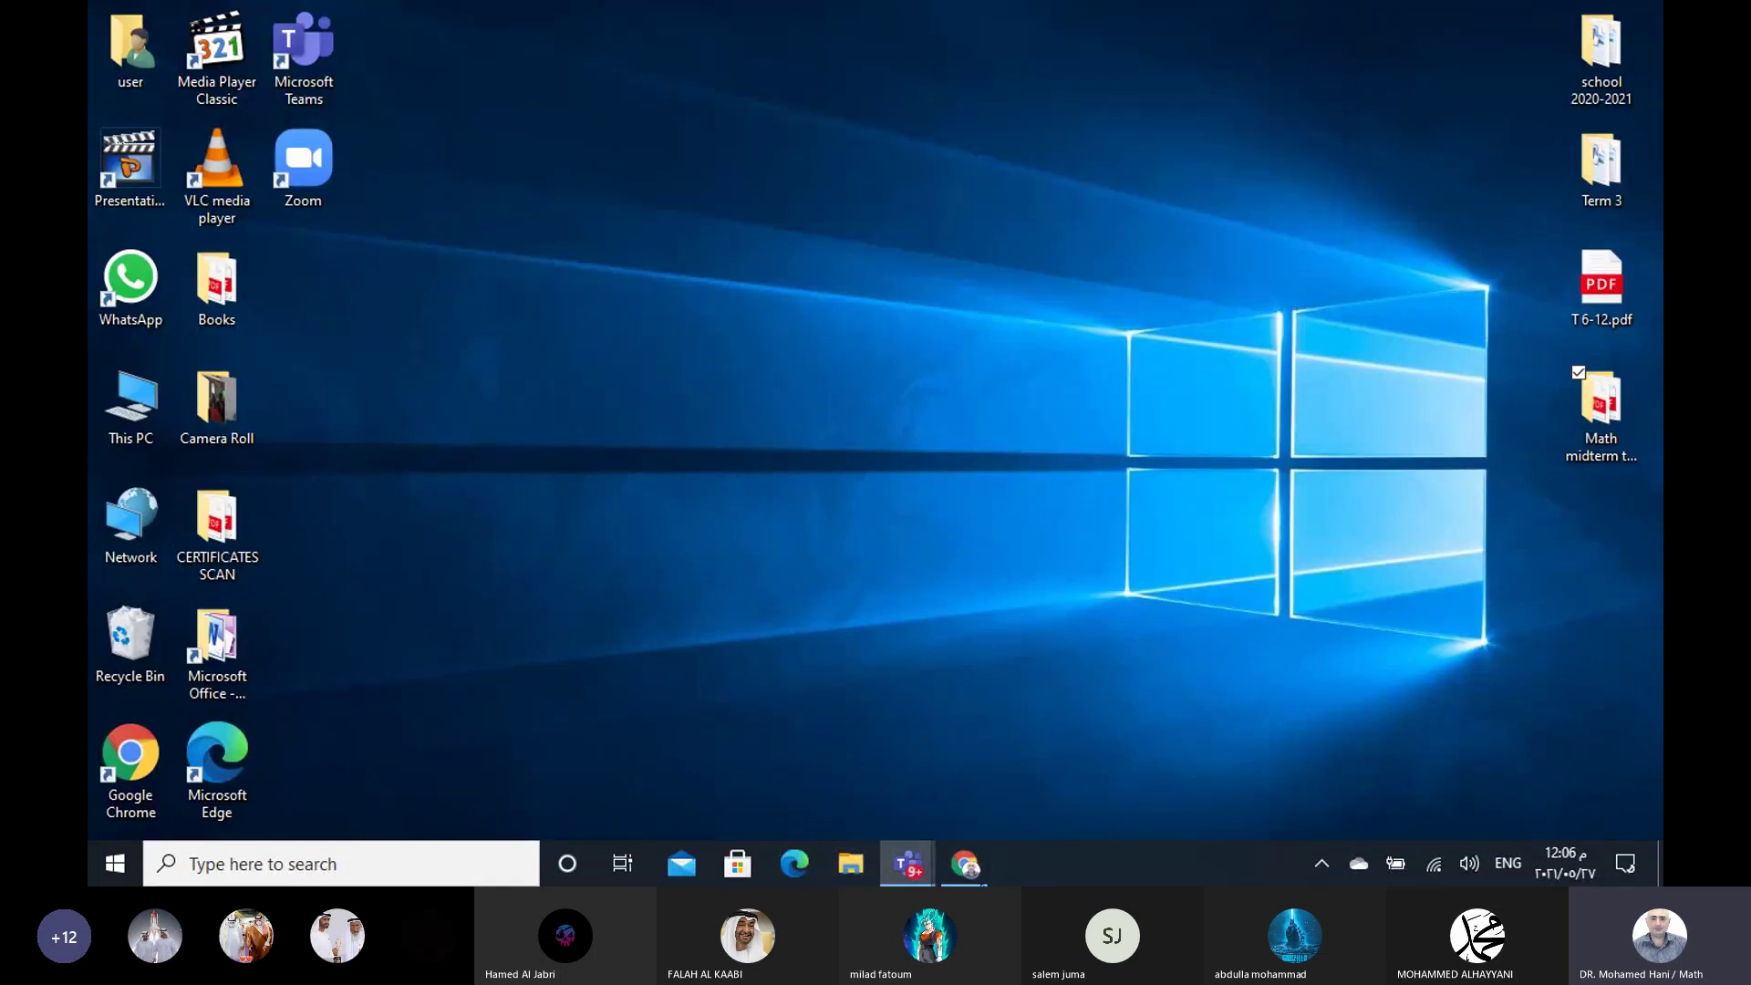
- In Chrome's G7A attendance sheet, mark Thursday period 5 for students 1 to 3 as A, p, p in AF8:AF10
{"action": "left_click", "coordinate": [966, 865]}
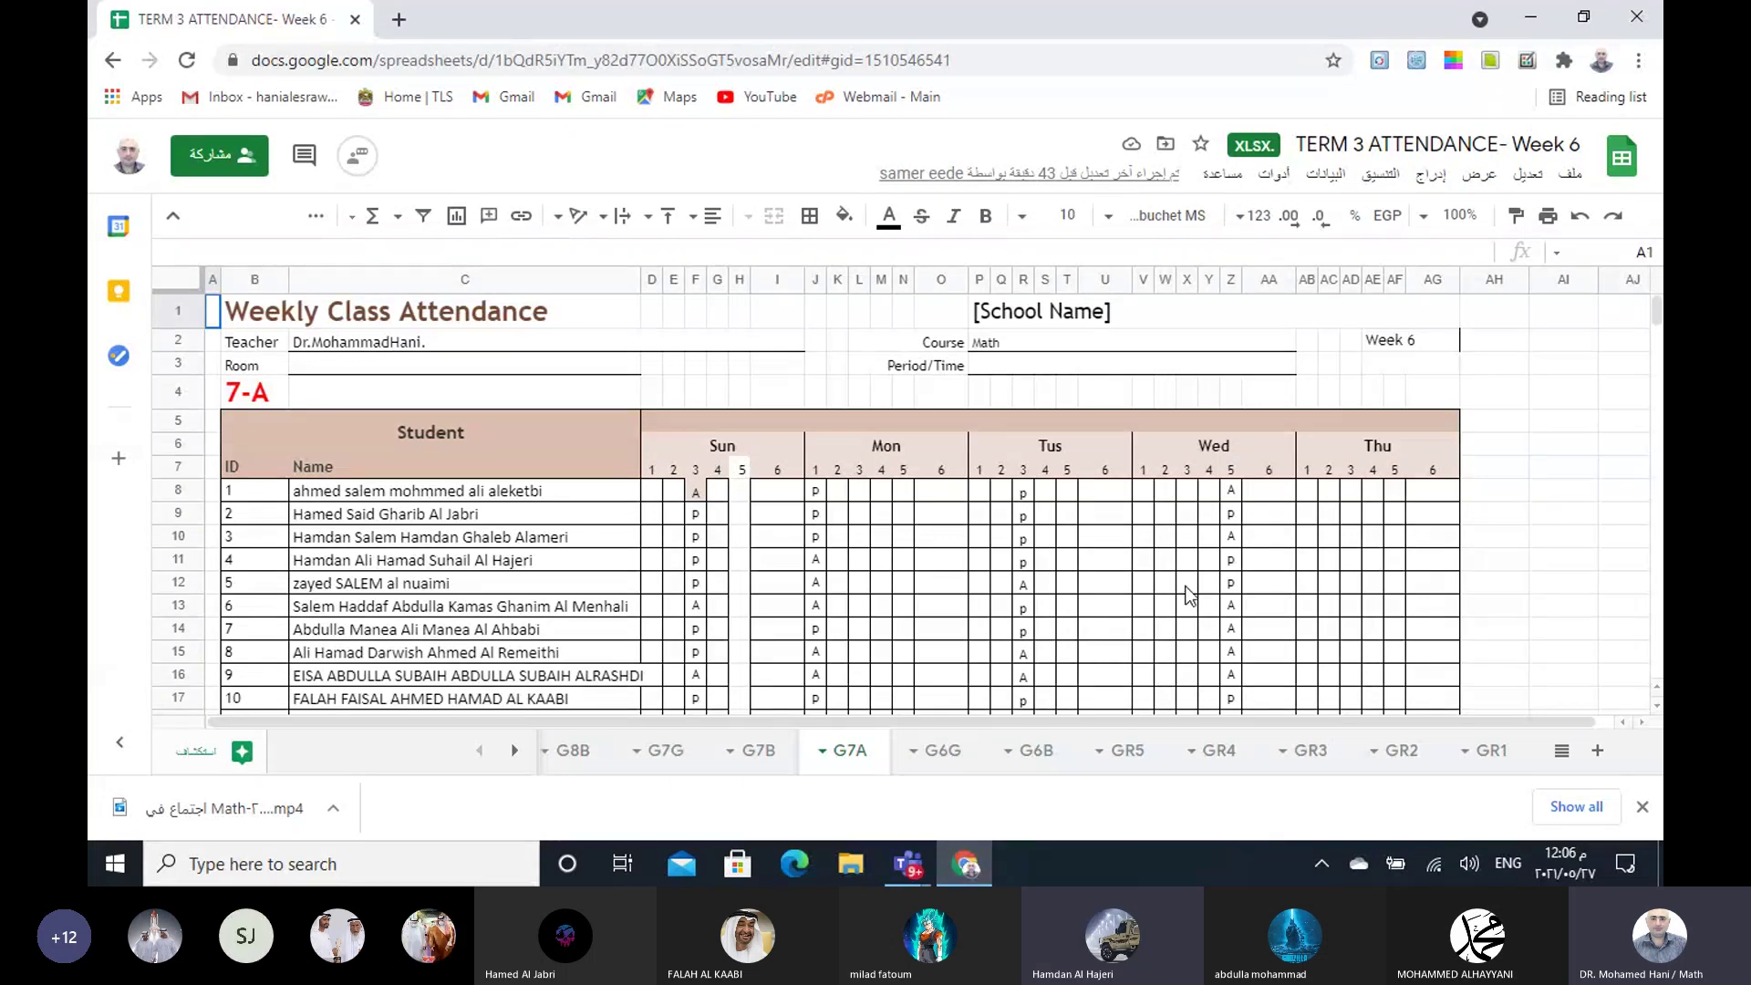
{"action": "left_click", "coordinate": [1392, 491]}
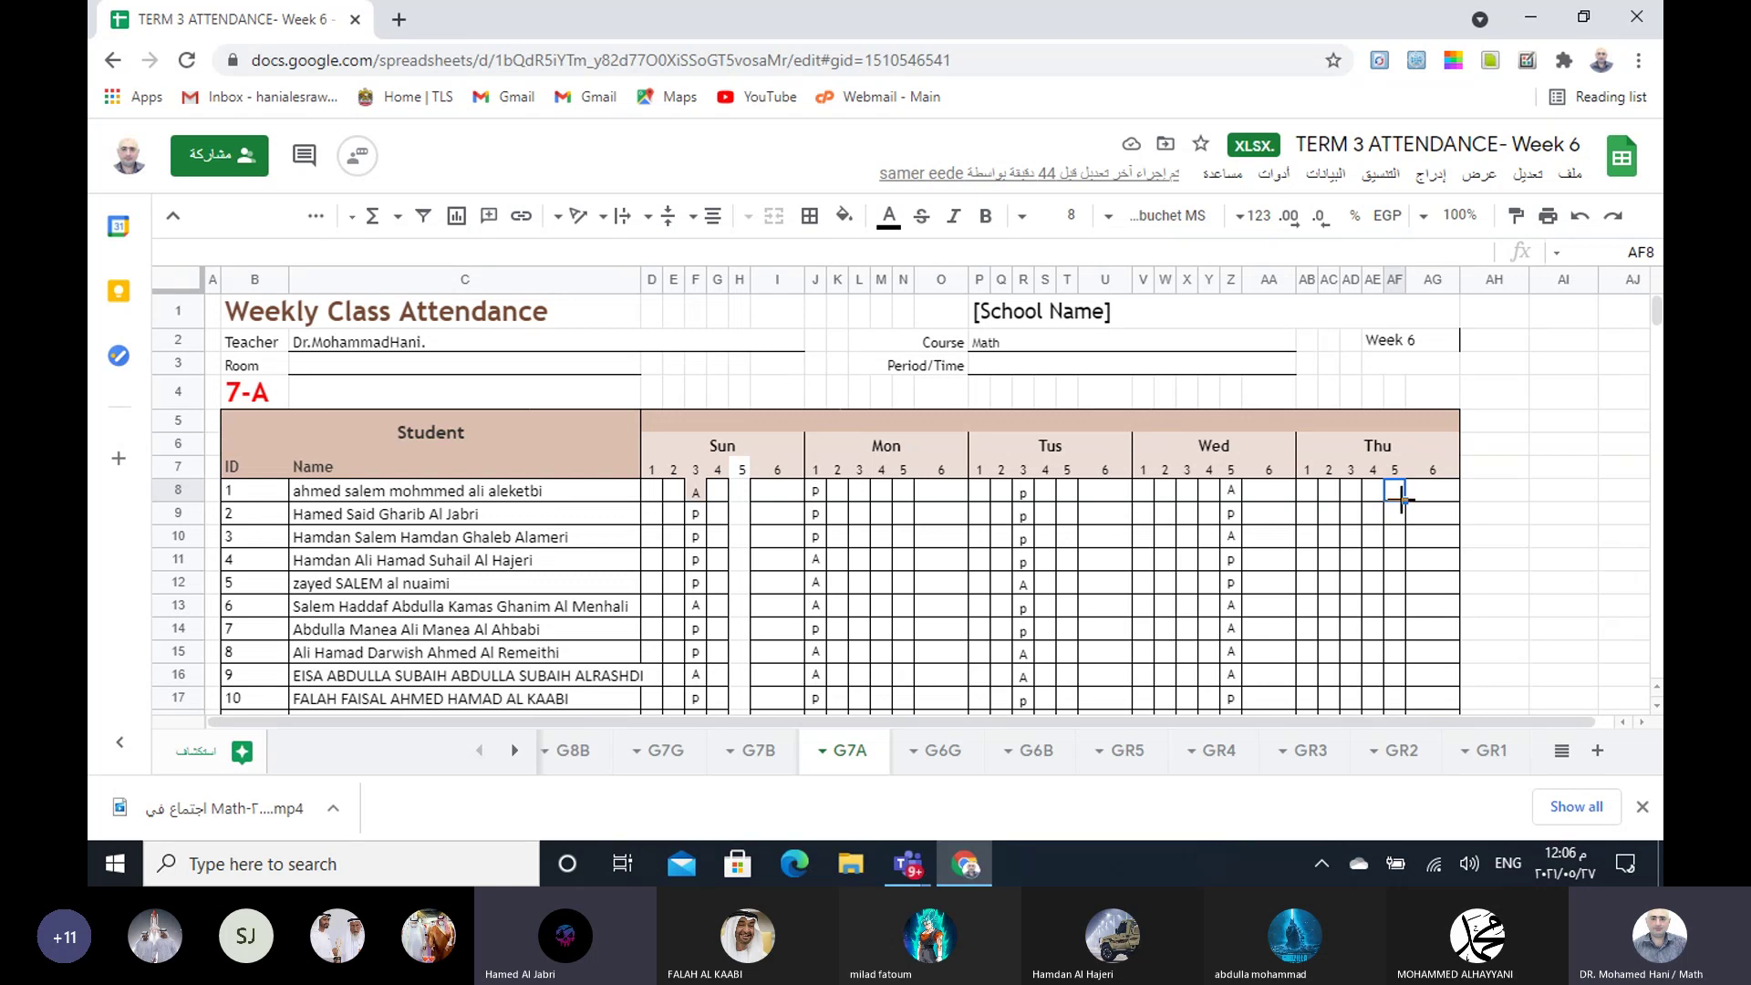
{"action": "type", "text": "A"}
{"action": "left_click", "coordinate": [1400, 522]}
{"action": "type", "text": "p"}
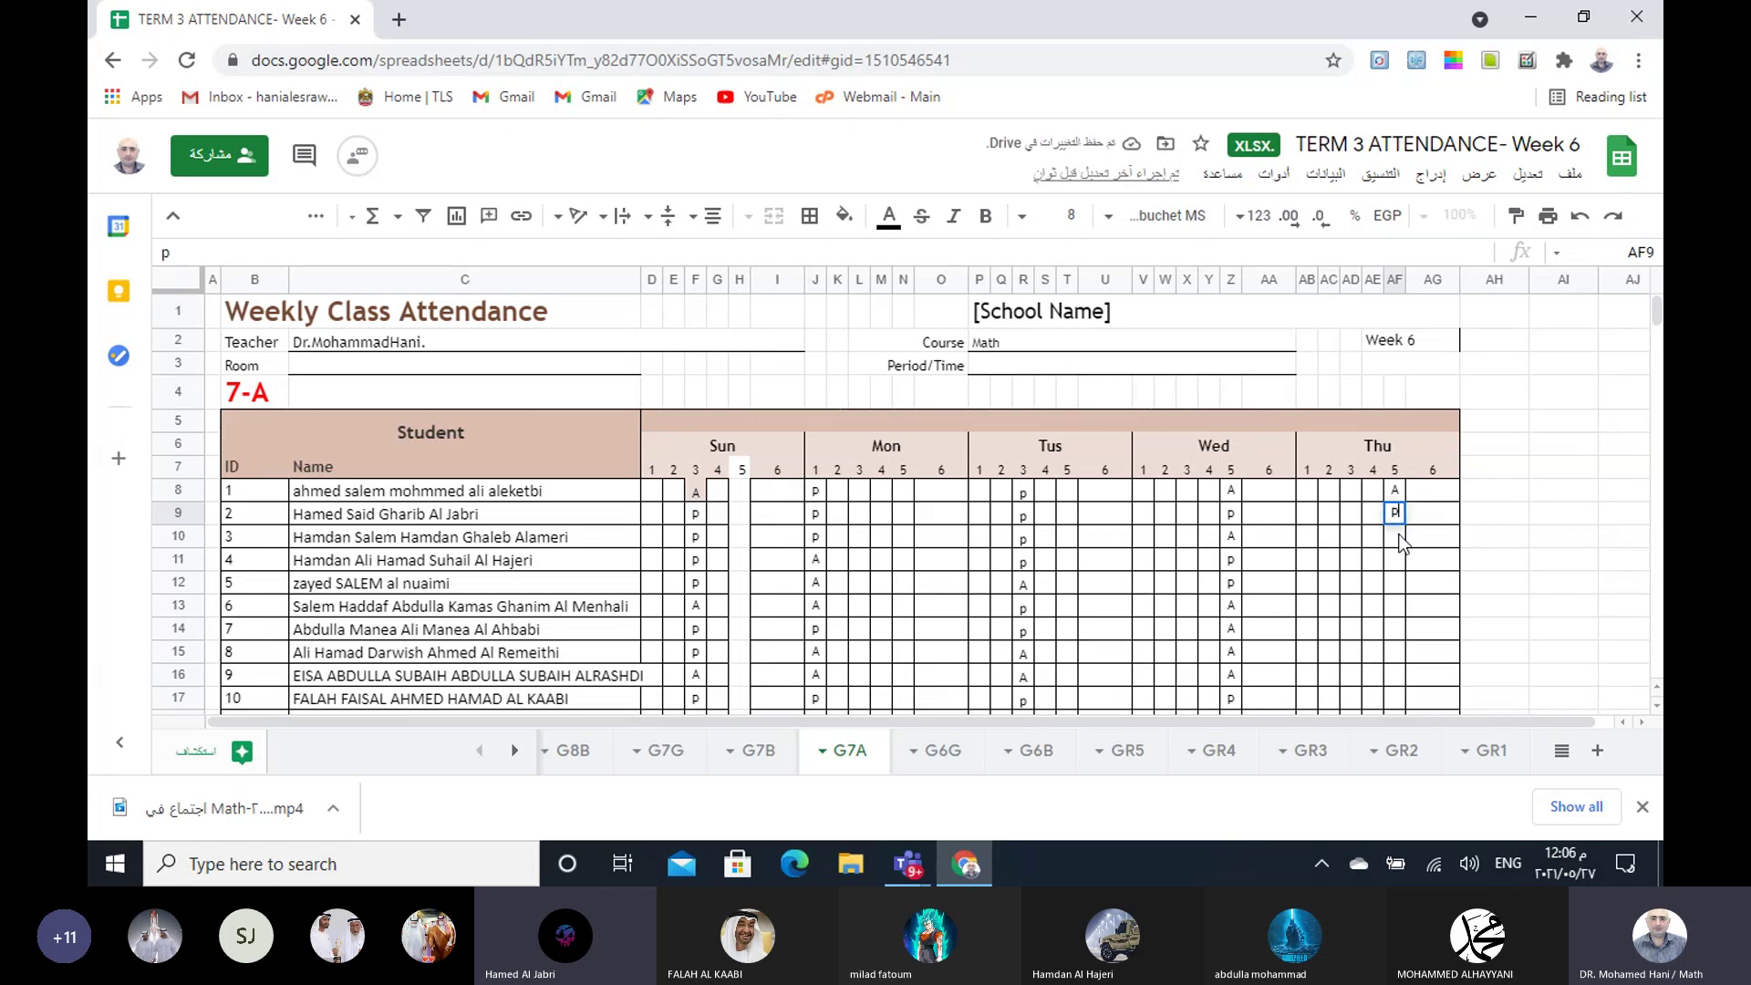
{"action": "left_click", "coordinate": [1395, 538]}
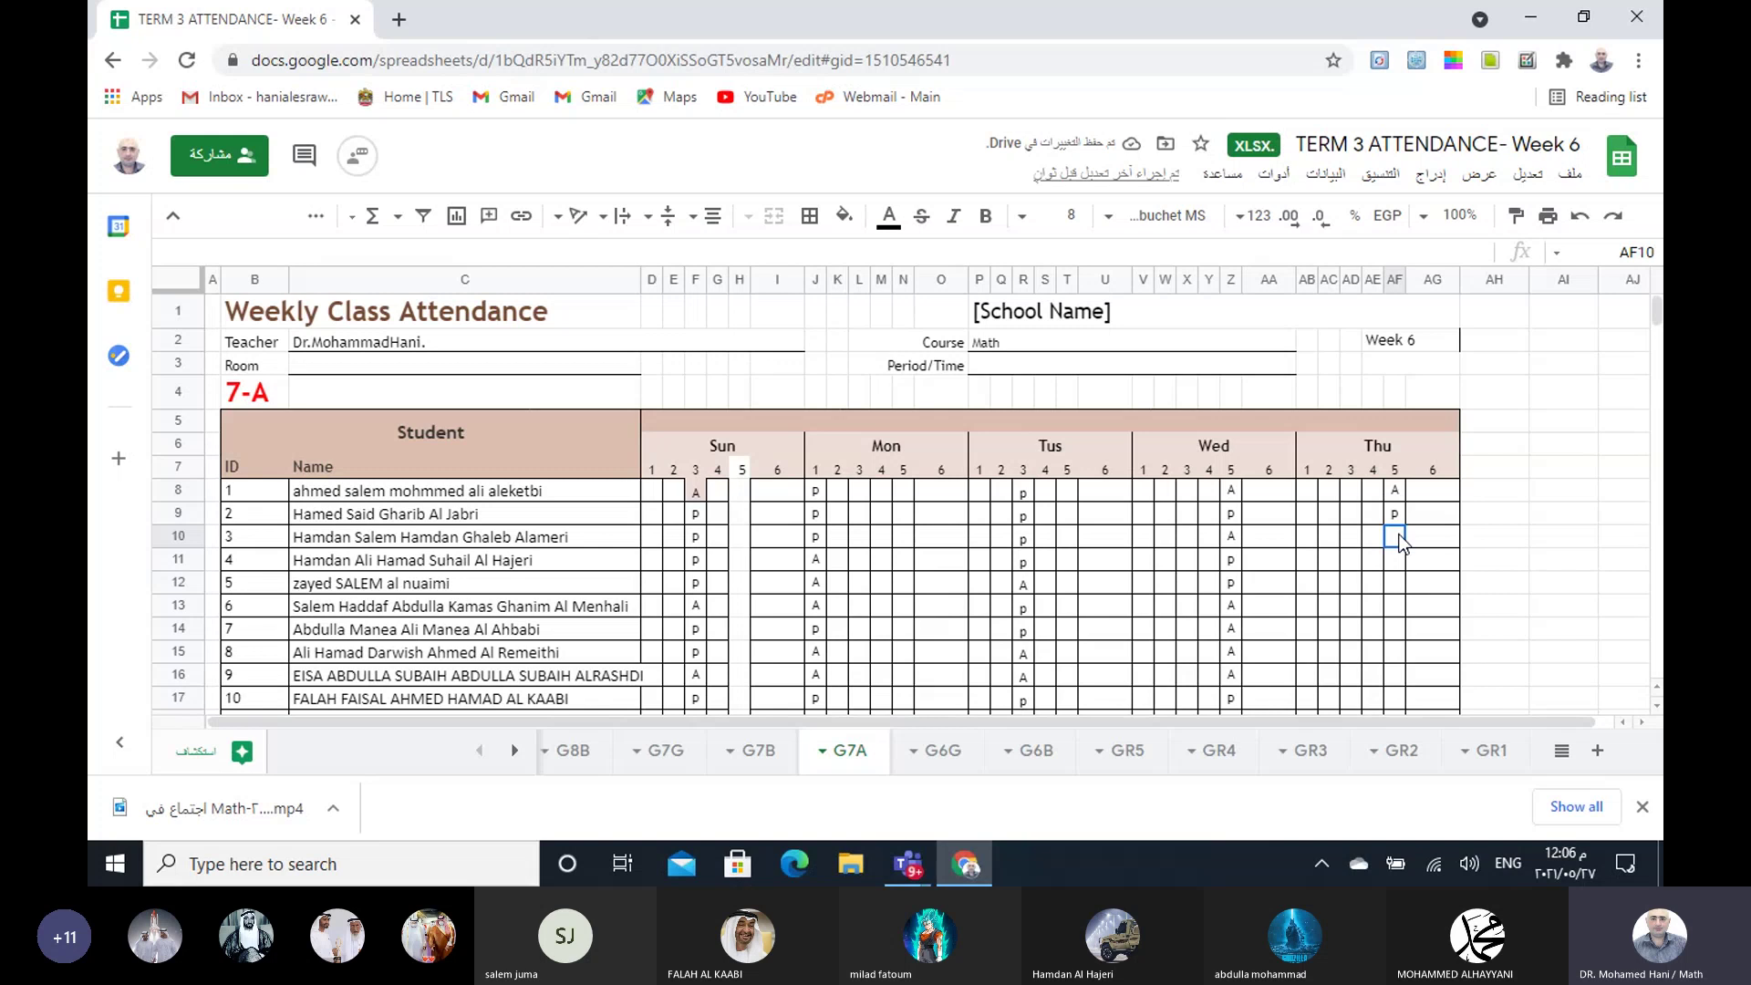
{"action": "type", "text": "p"}
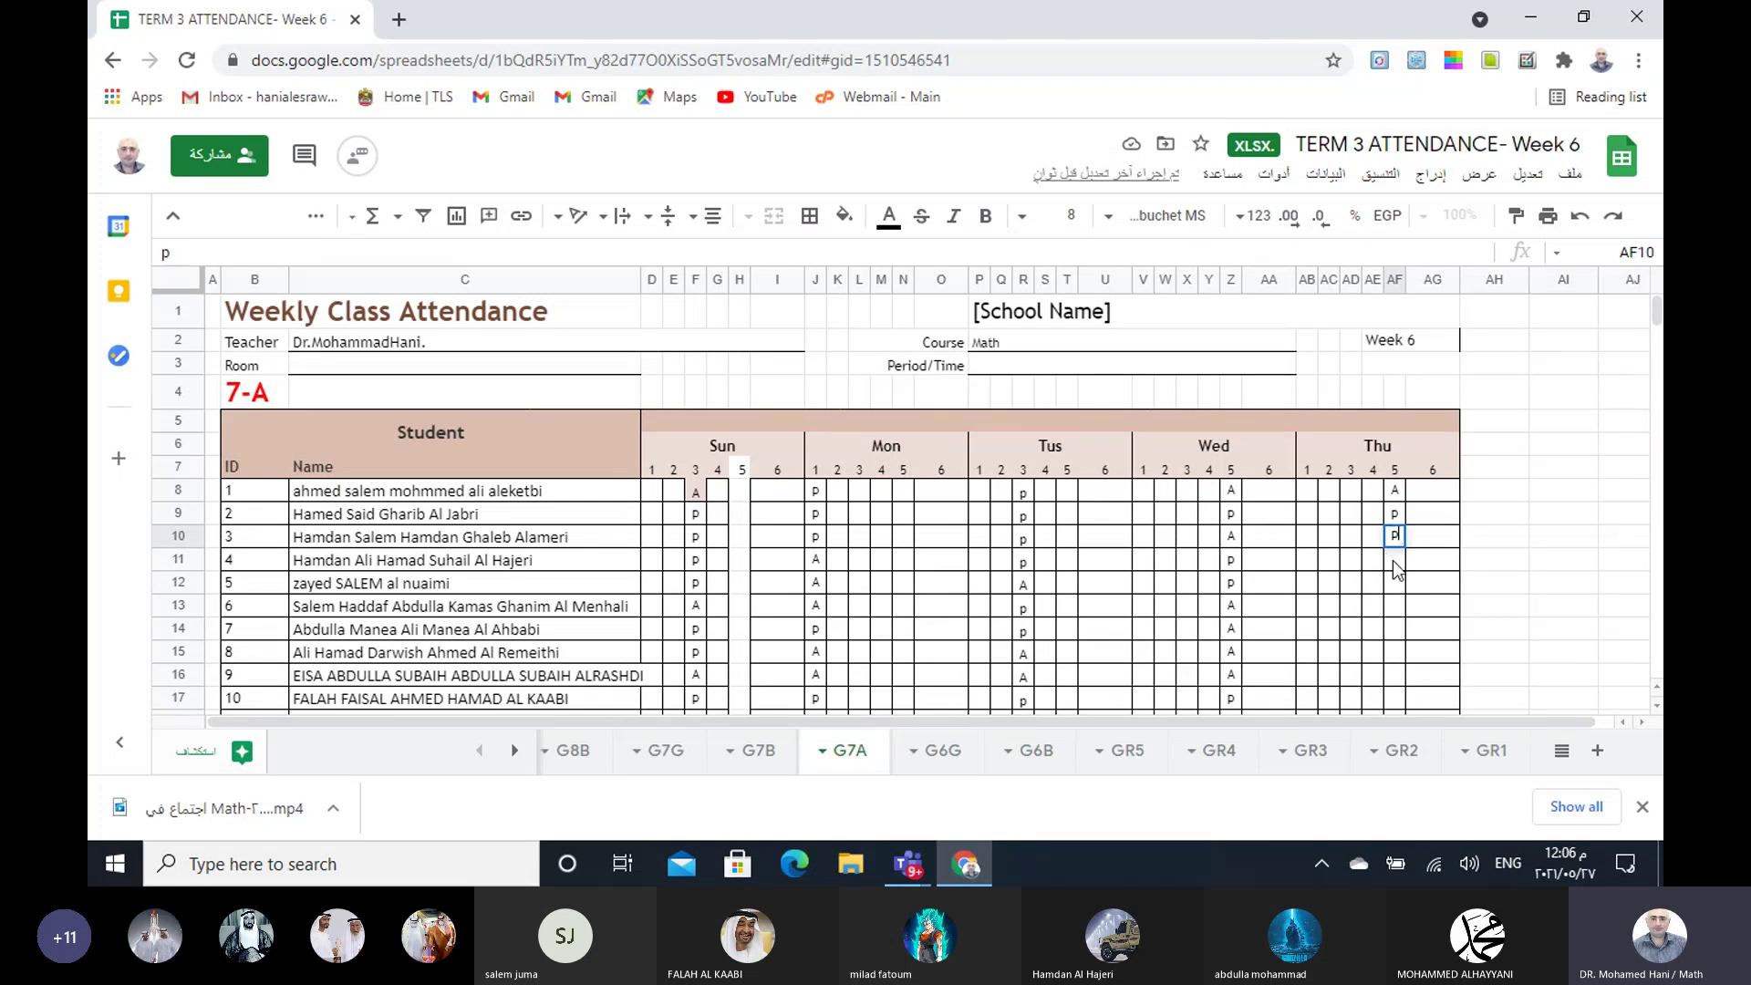
- Mark Thursday period 5 attendance for students 4 to 6 as p, p, A in AF11:AF13
{"action": "left_click", "coordinate": [1395, 563]}
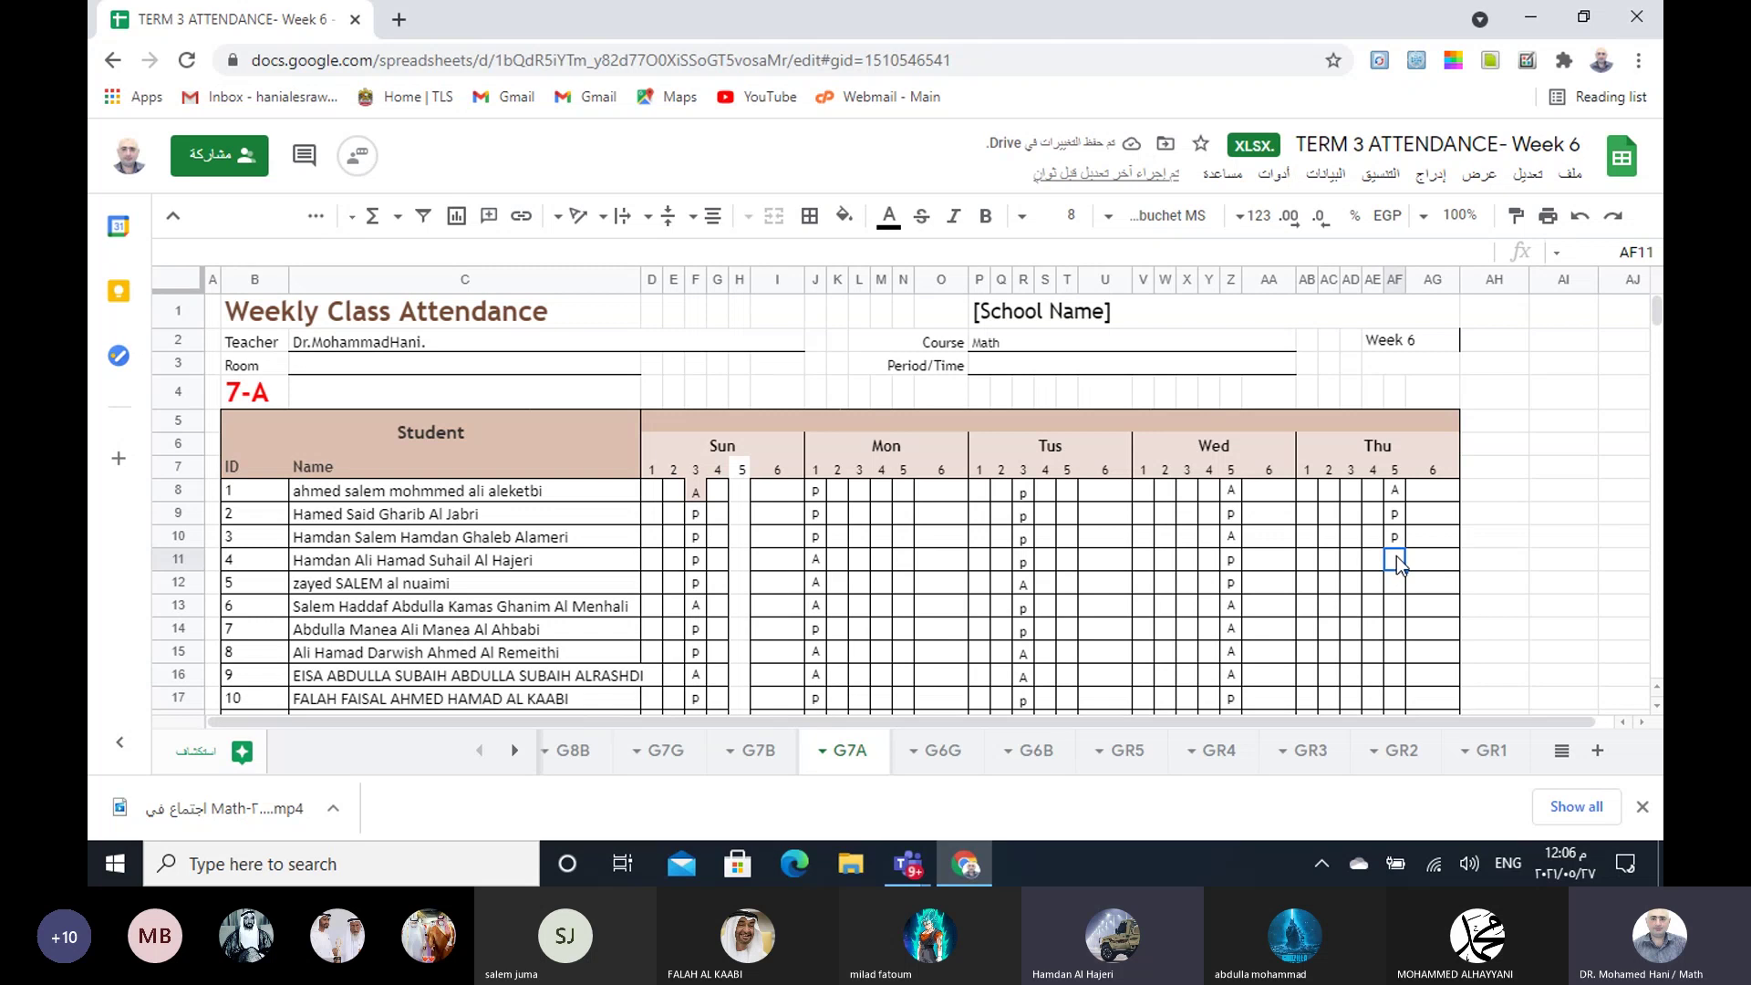
{"action": "type", "text": "p"}
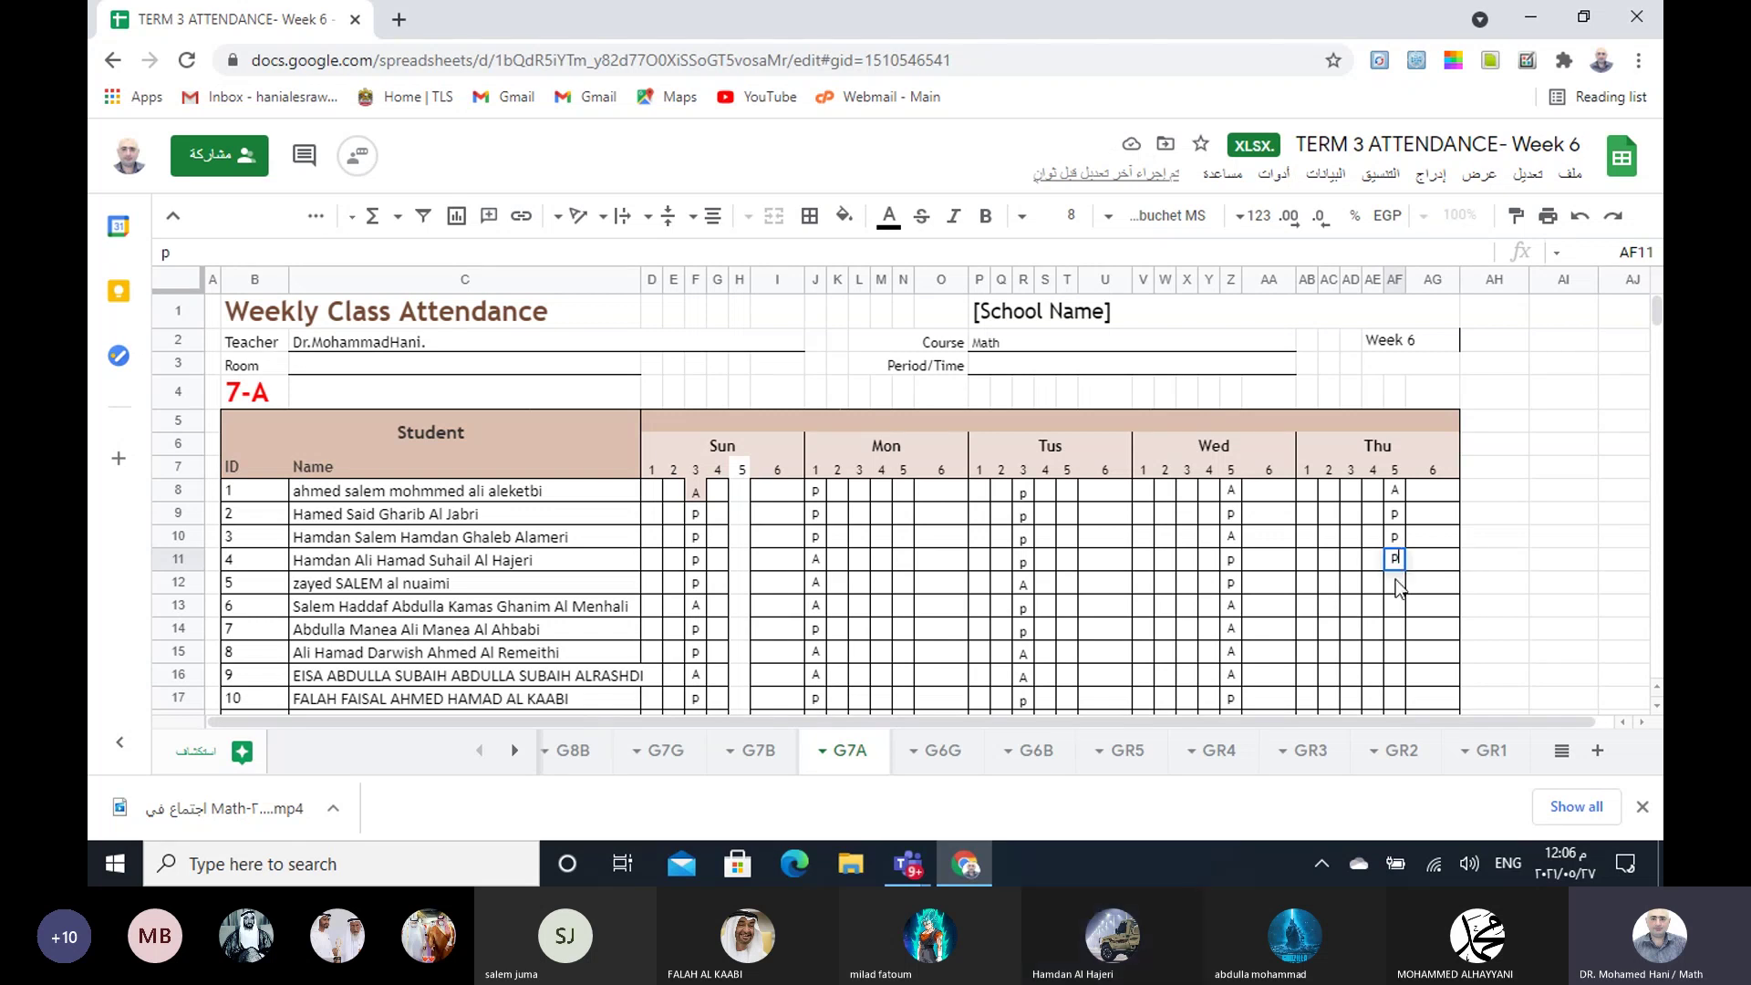
{"action": "left_click", "coordinate": [1398, 585]}
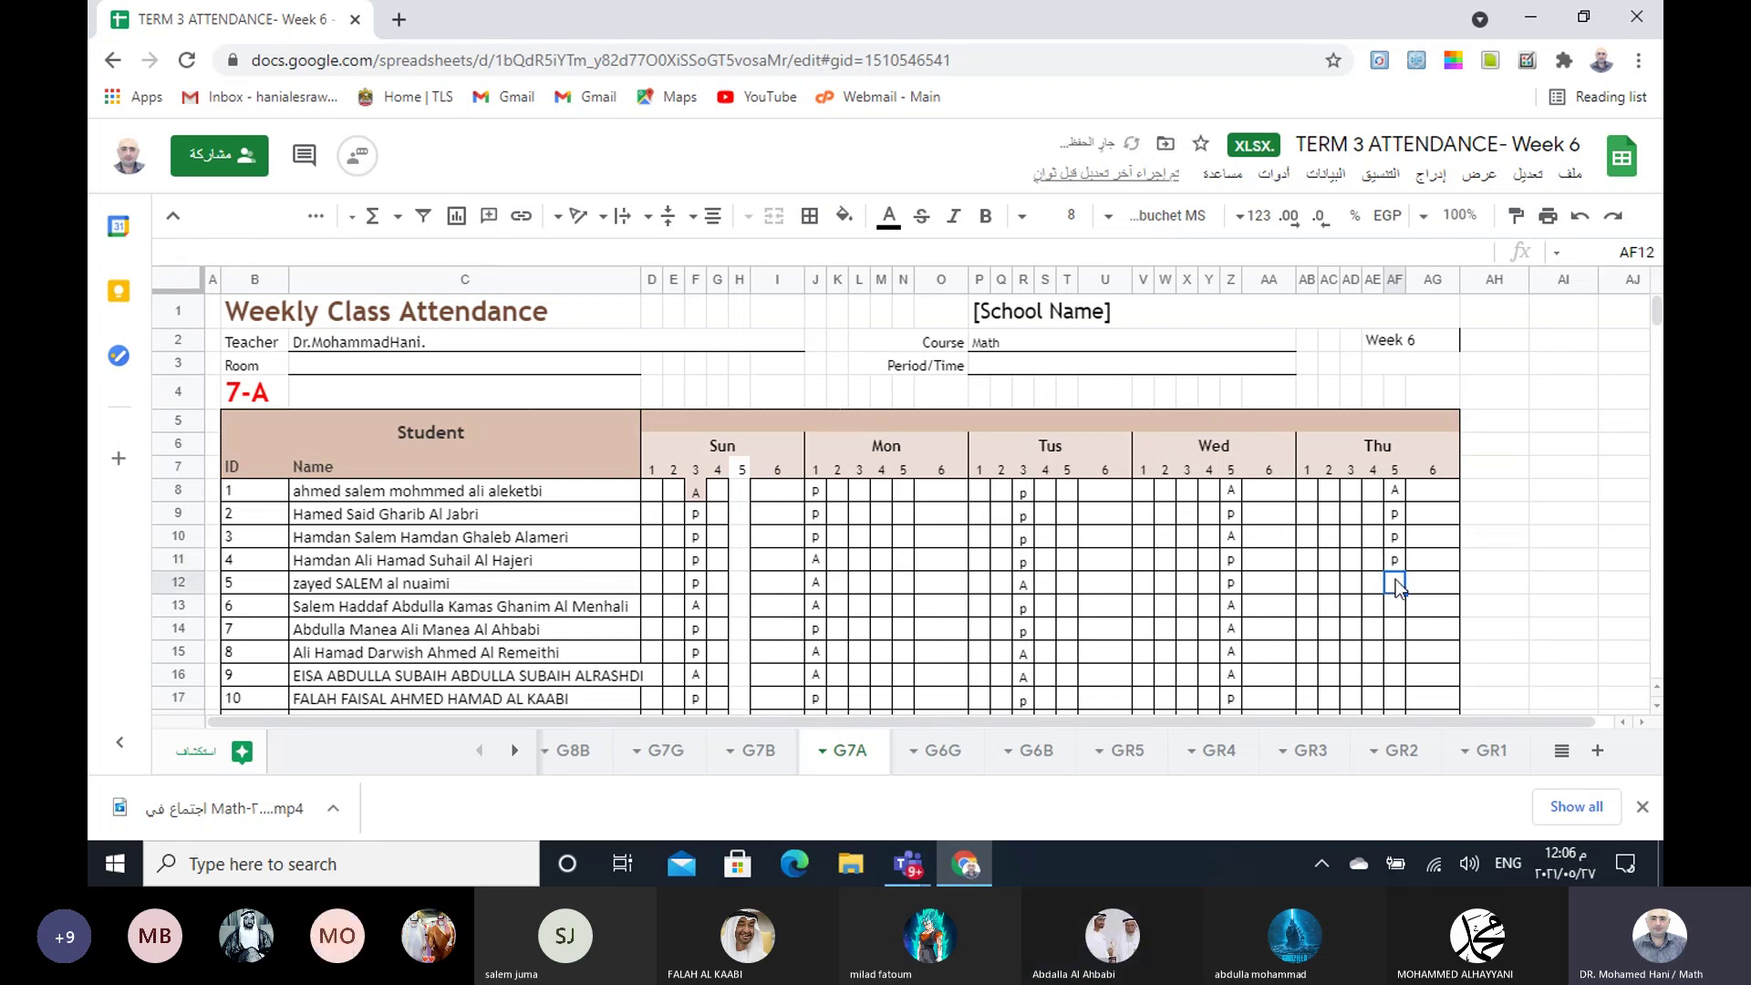
{"action": "type", "text": "p"}
{"action": "left_click", "coordinate": [1399, 602]}
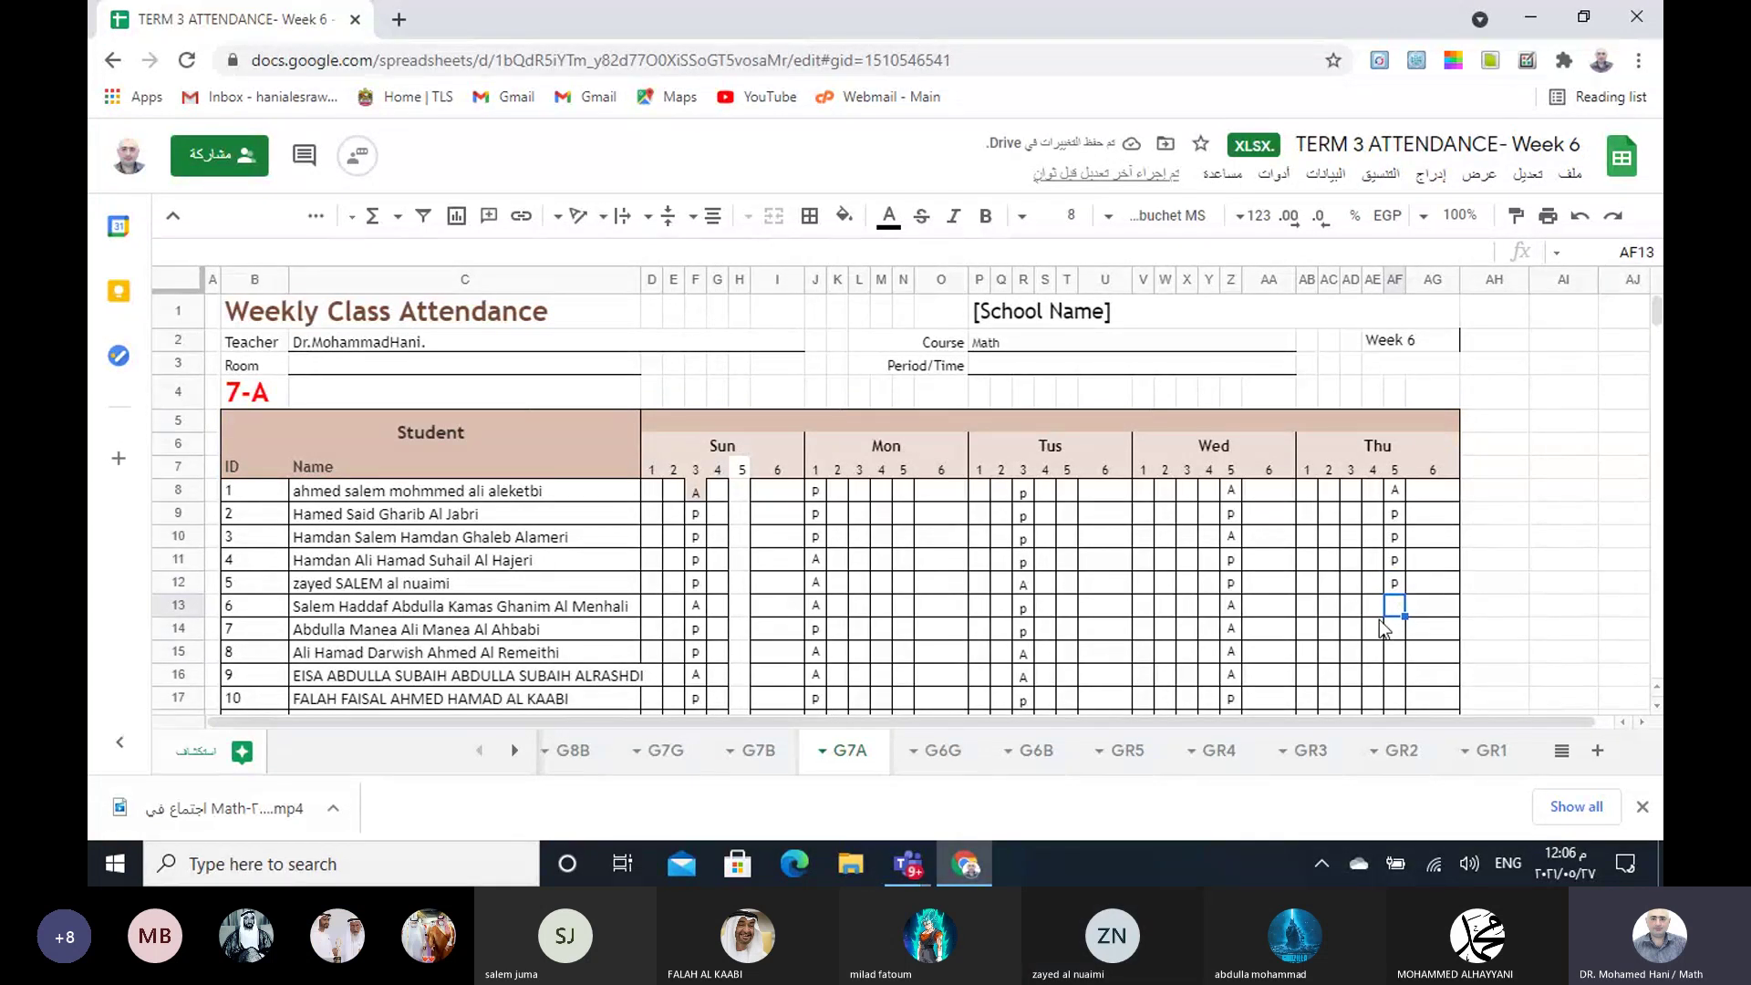
{"action": "type", "text": "A"}
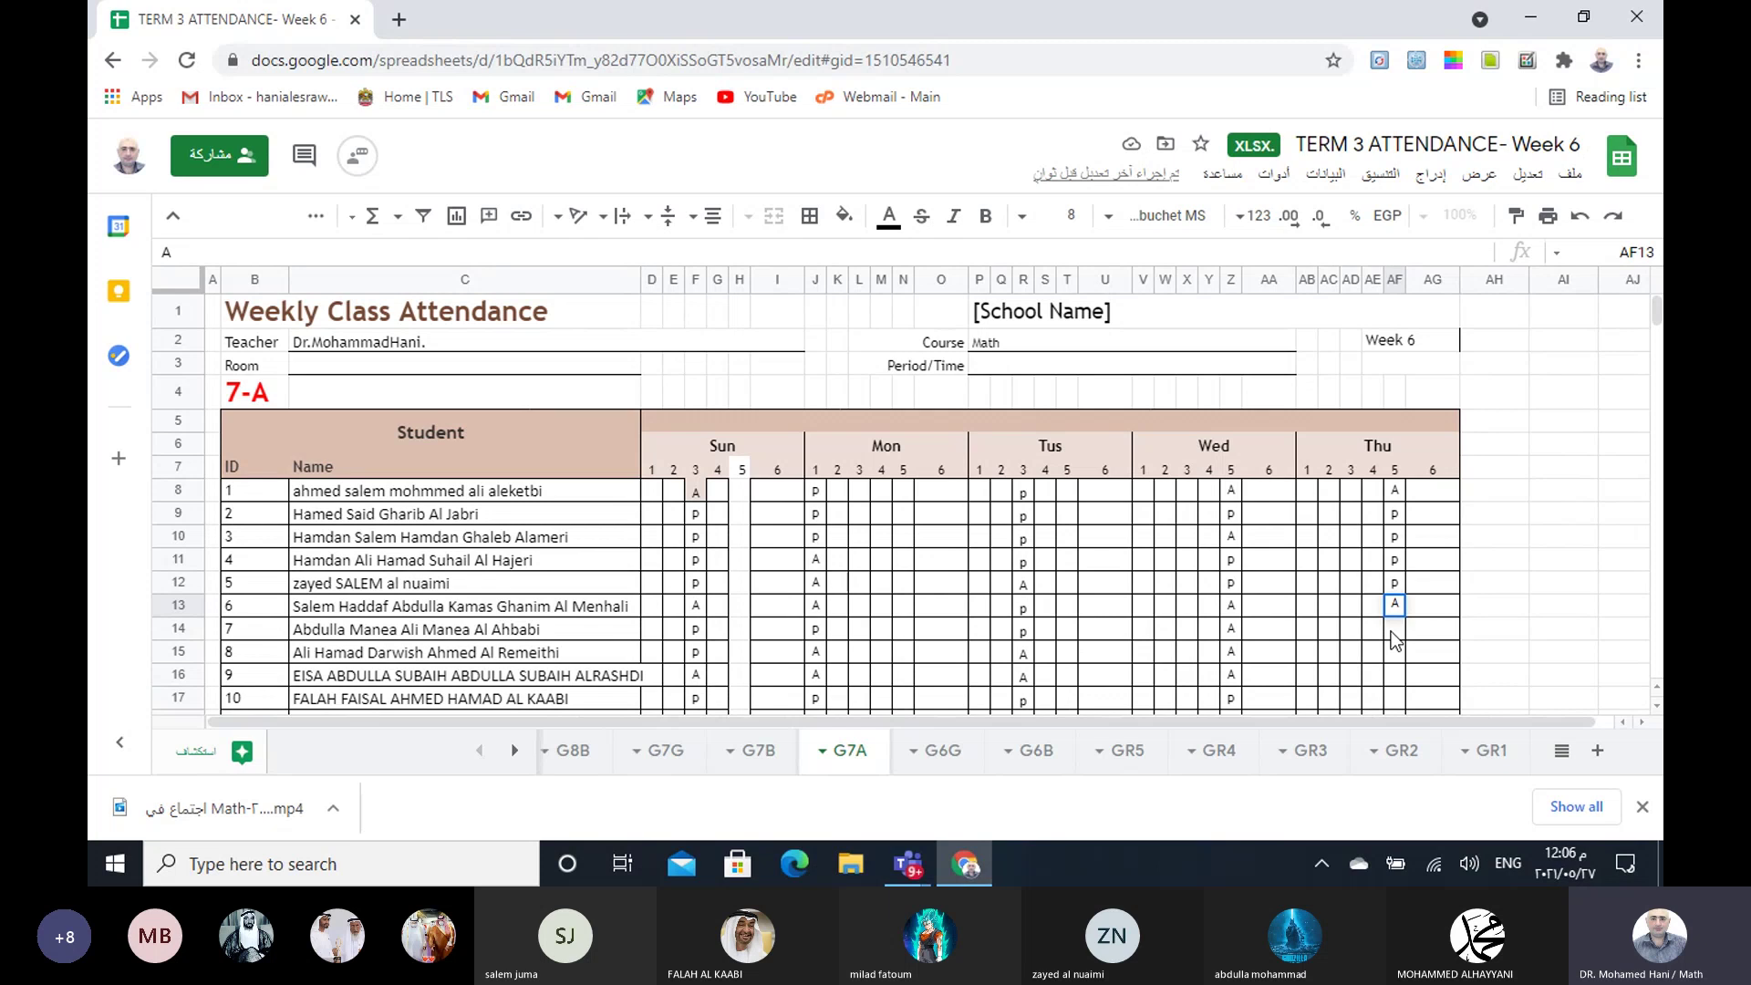
{"action": "key", "text": "Return"}
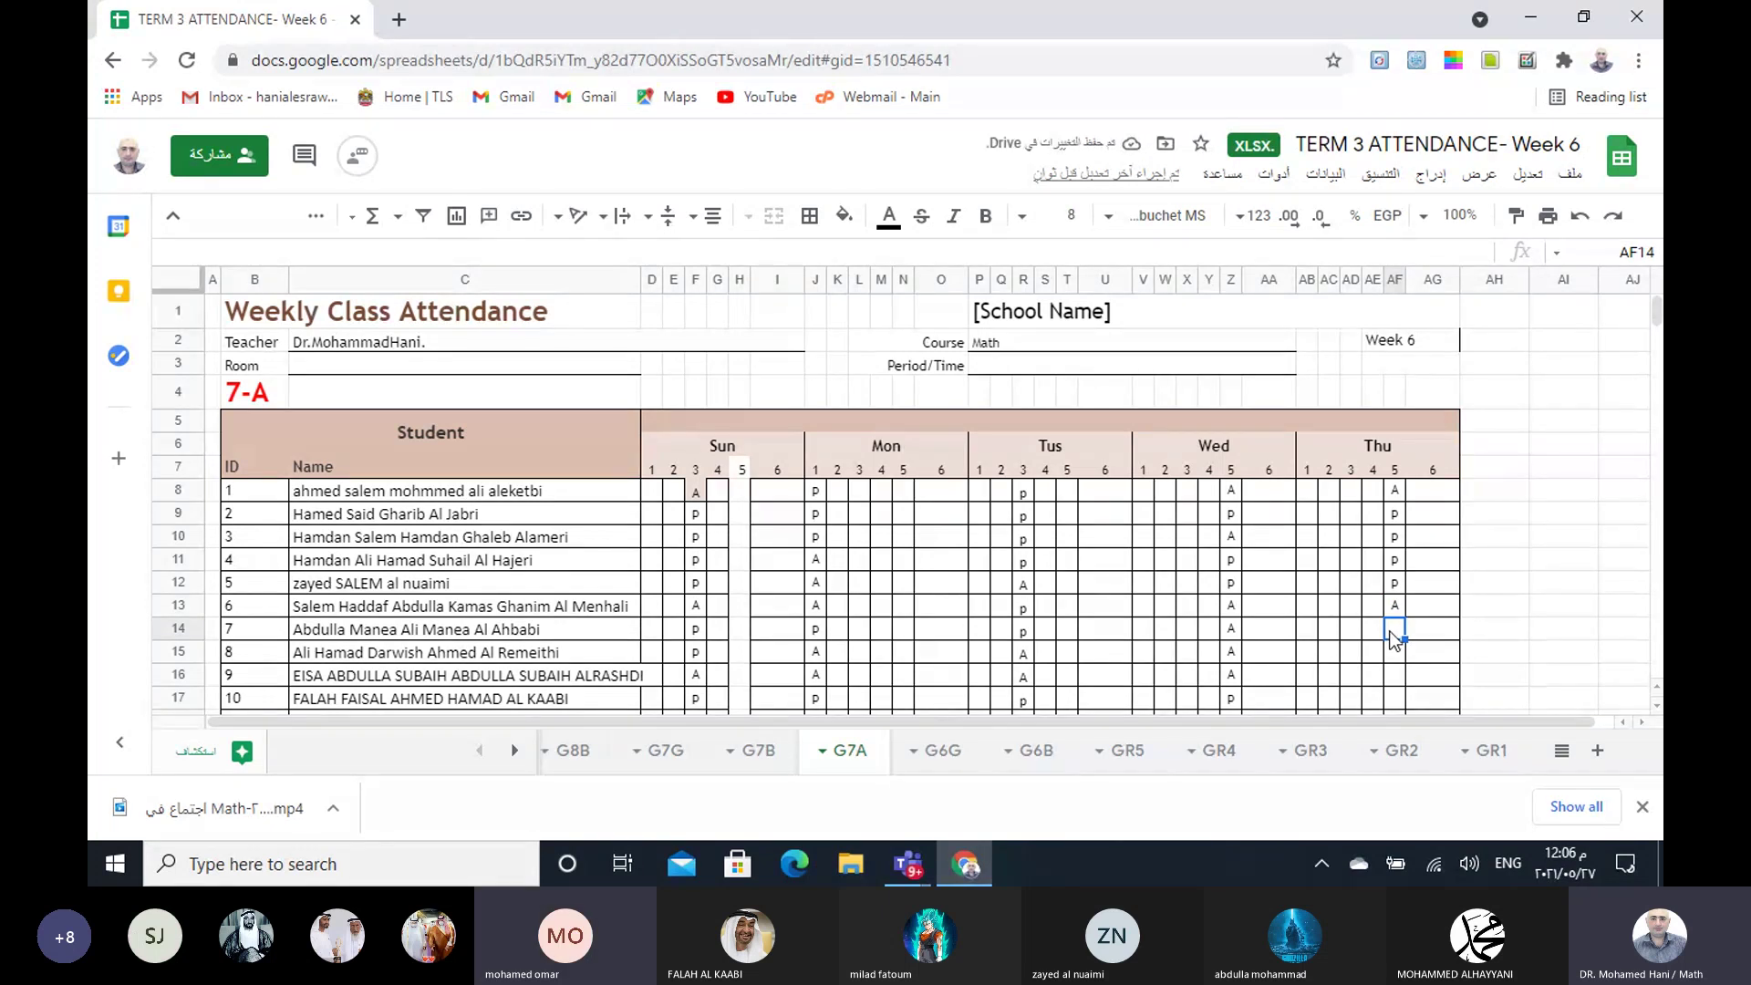
- Mark Thursday period 5 attendance for students 7 to 9 as p, p, A in AF14:AF16
{"action": "type", "text": "p"}
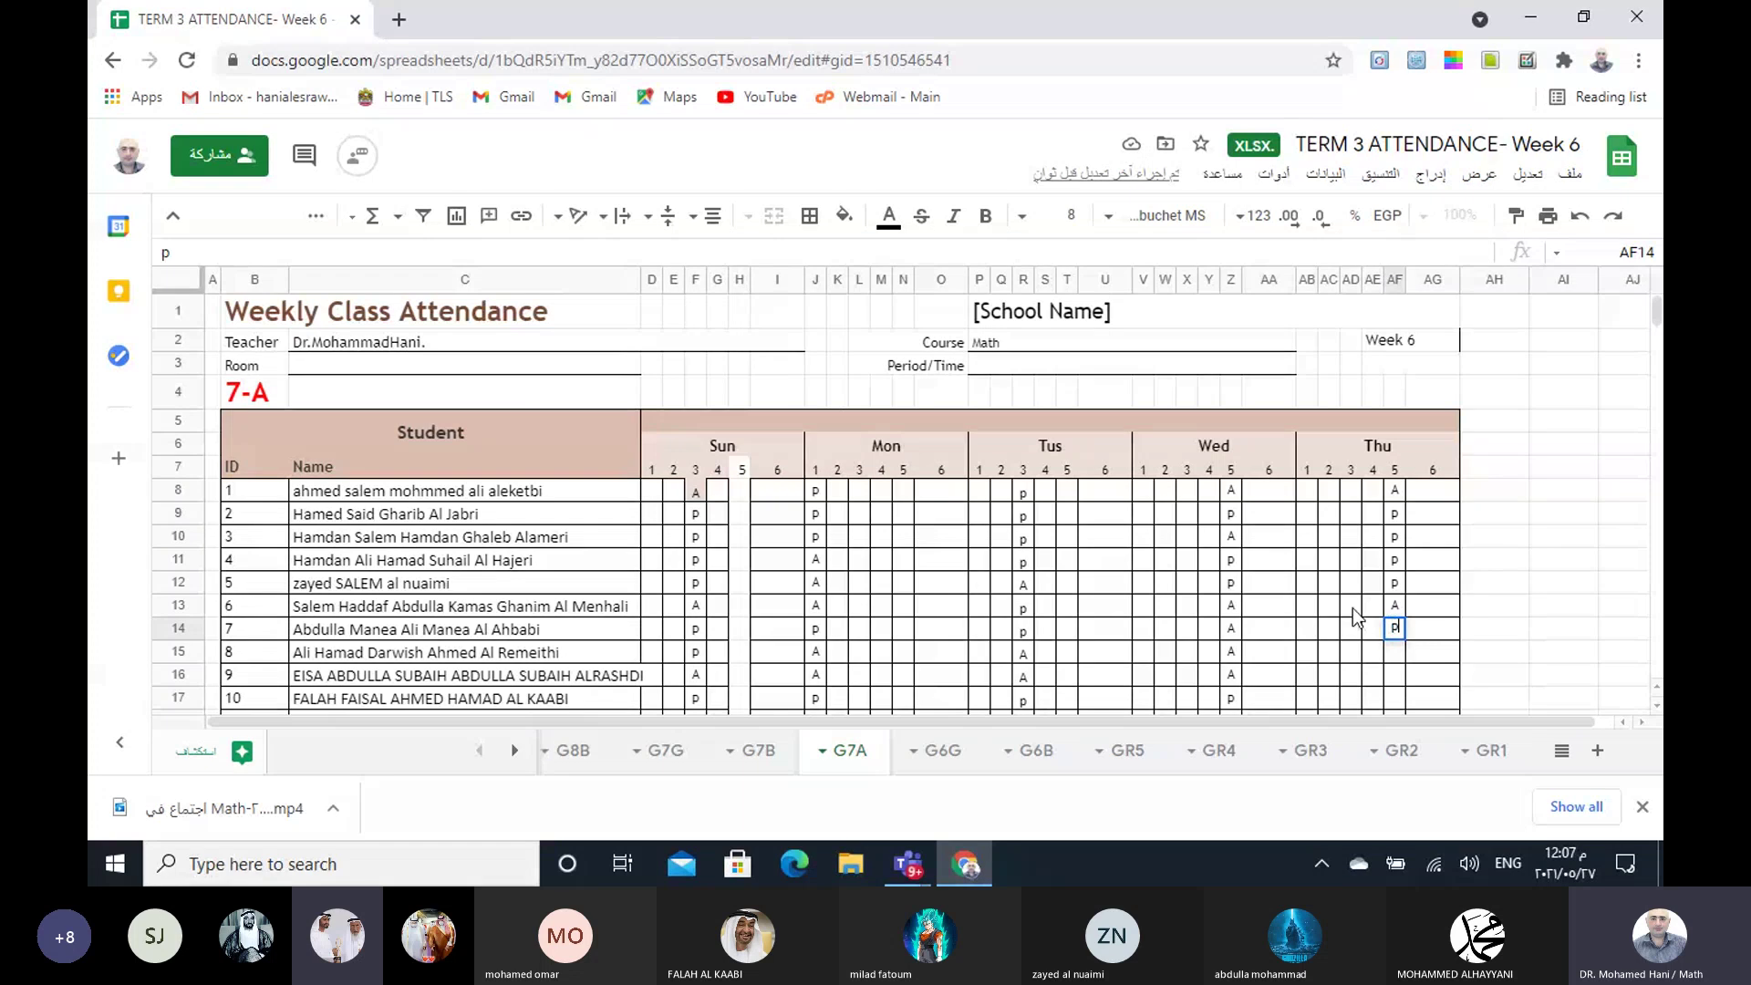
{"action": "scroll", "coordinate": [1353, 609], "scroll_direction": "down", "scroll_amount": 2}
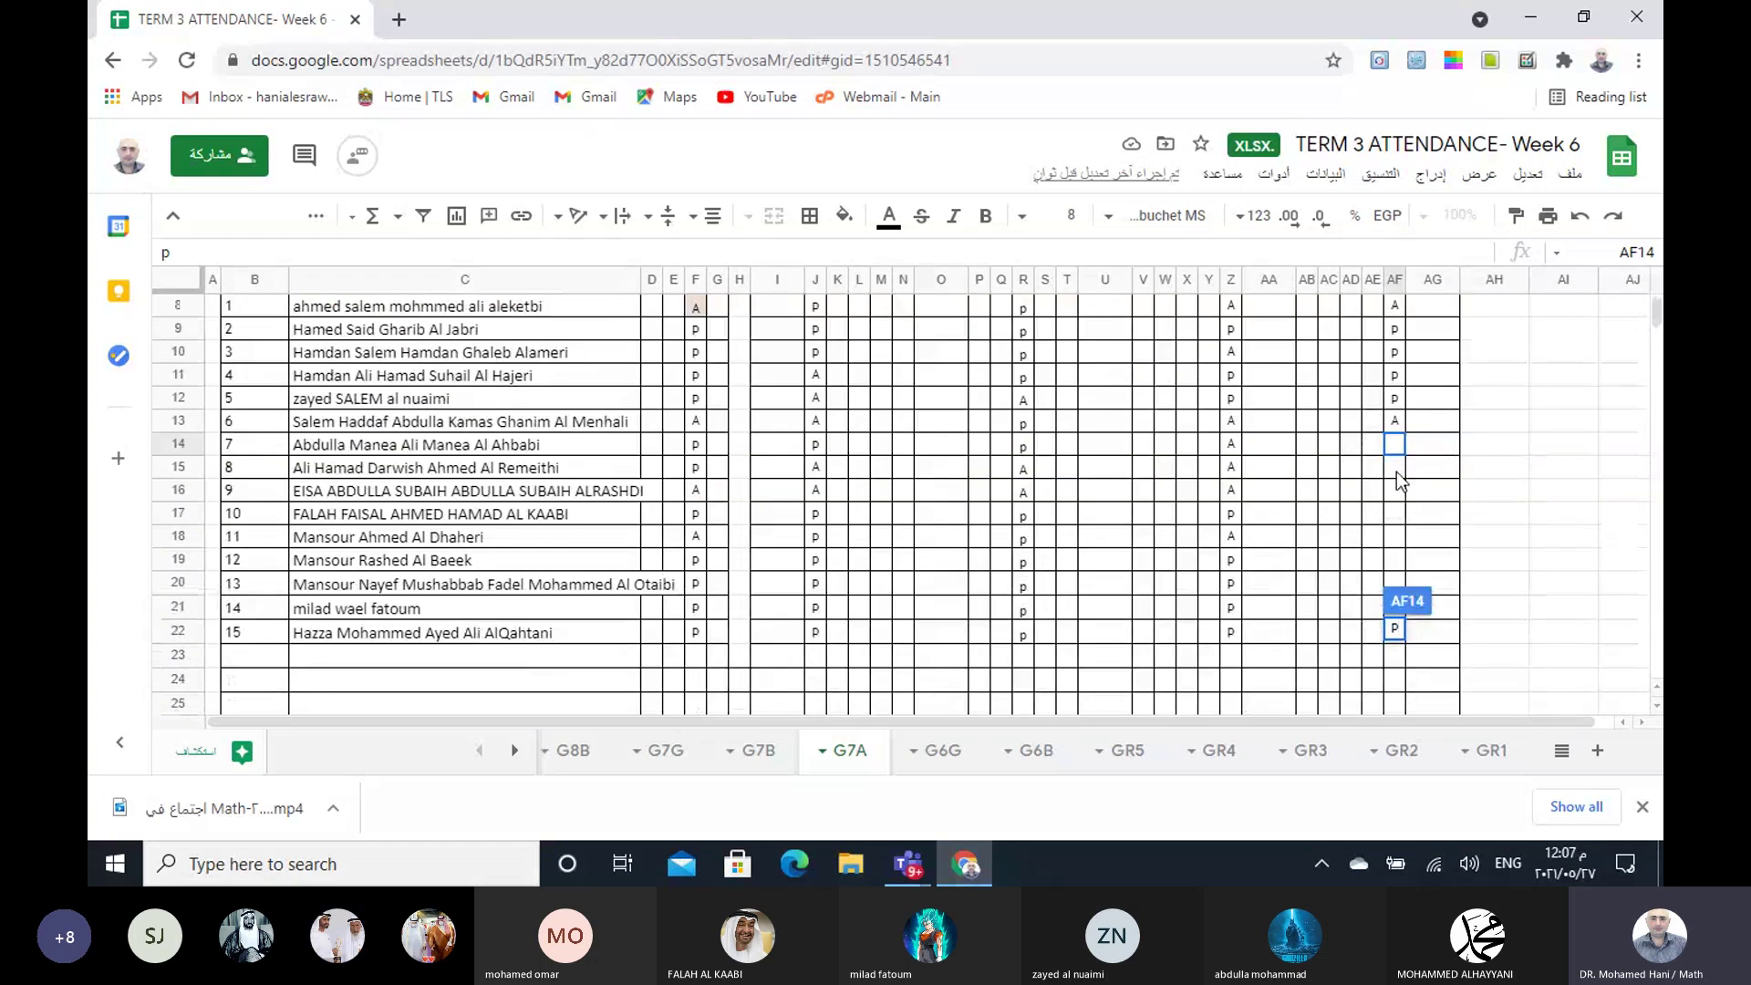
{"action": "key", "text": "Return"}
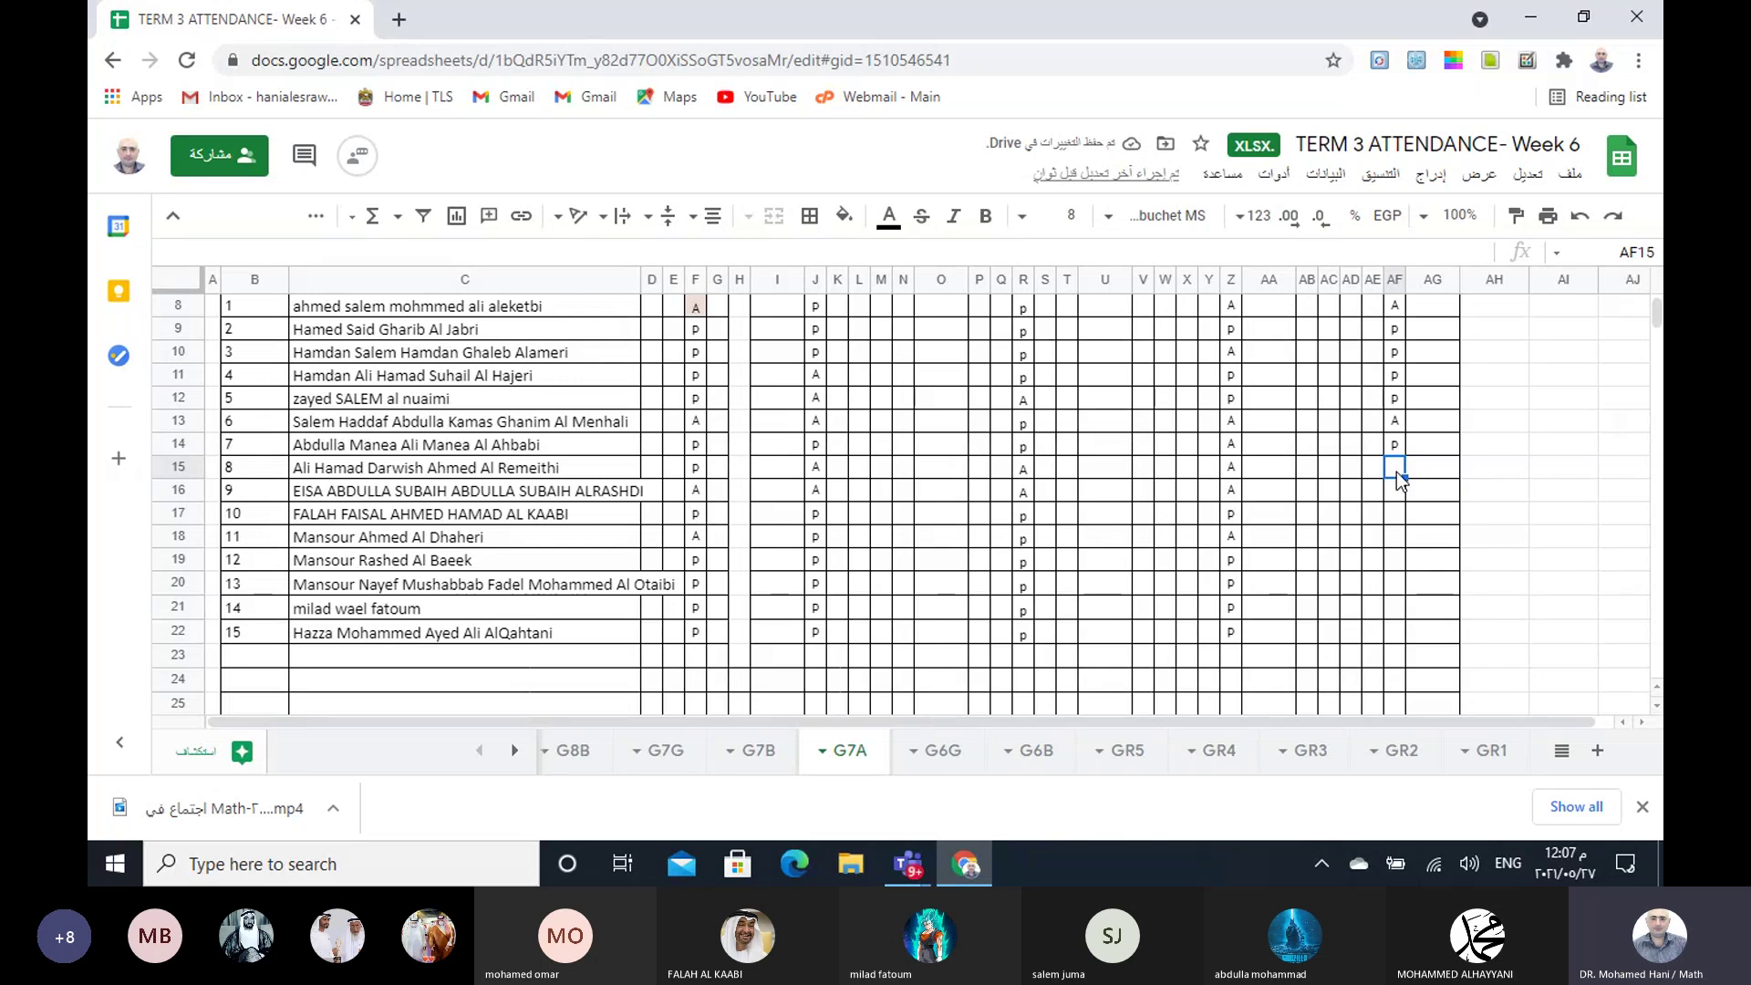
{"action": "type", "text": "p"}
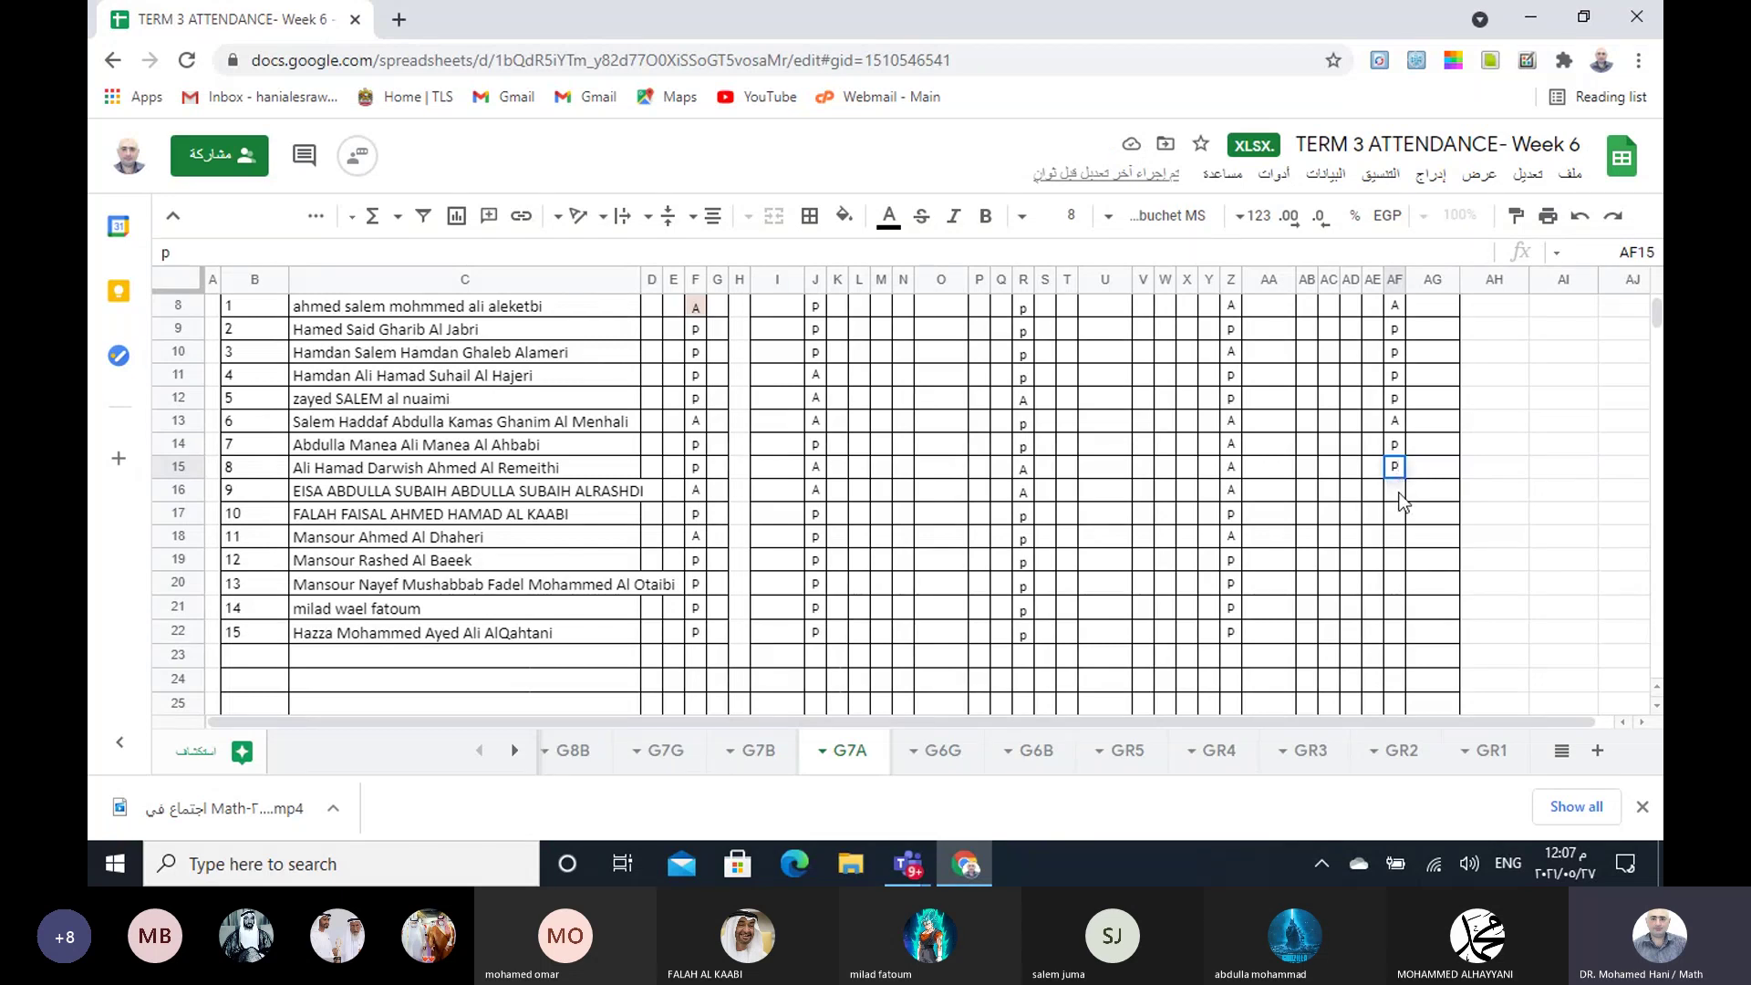
{"action": "left_click", "coordinate": [1402, 500]}
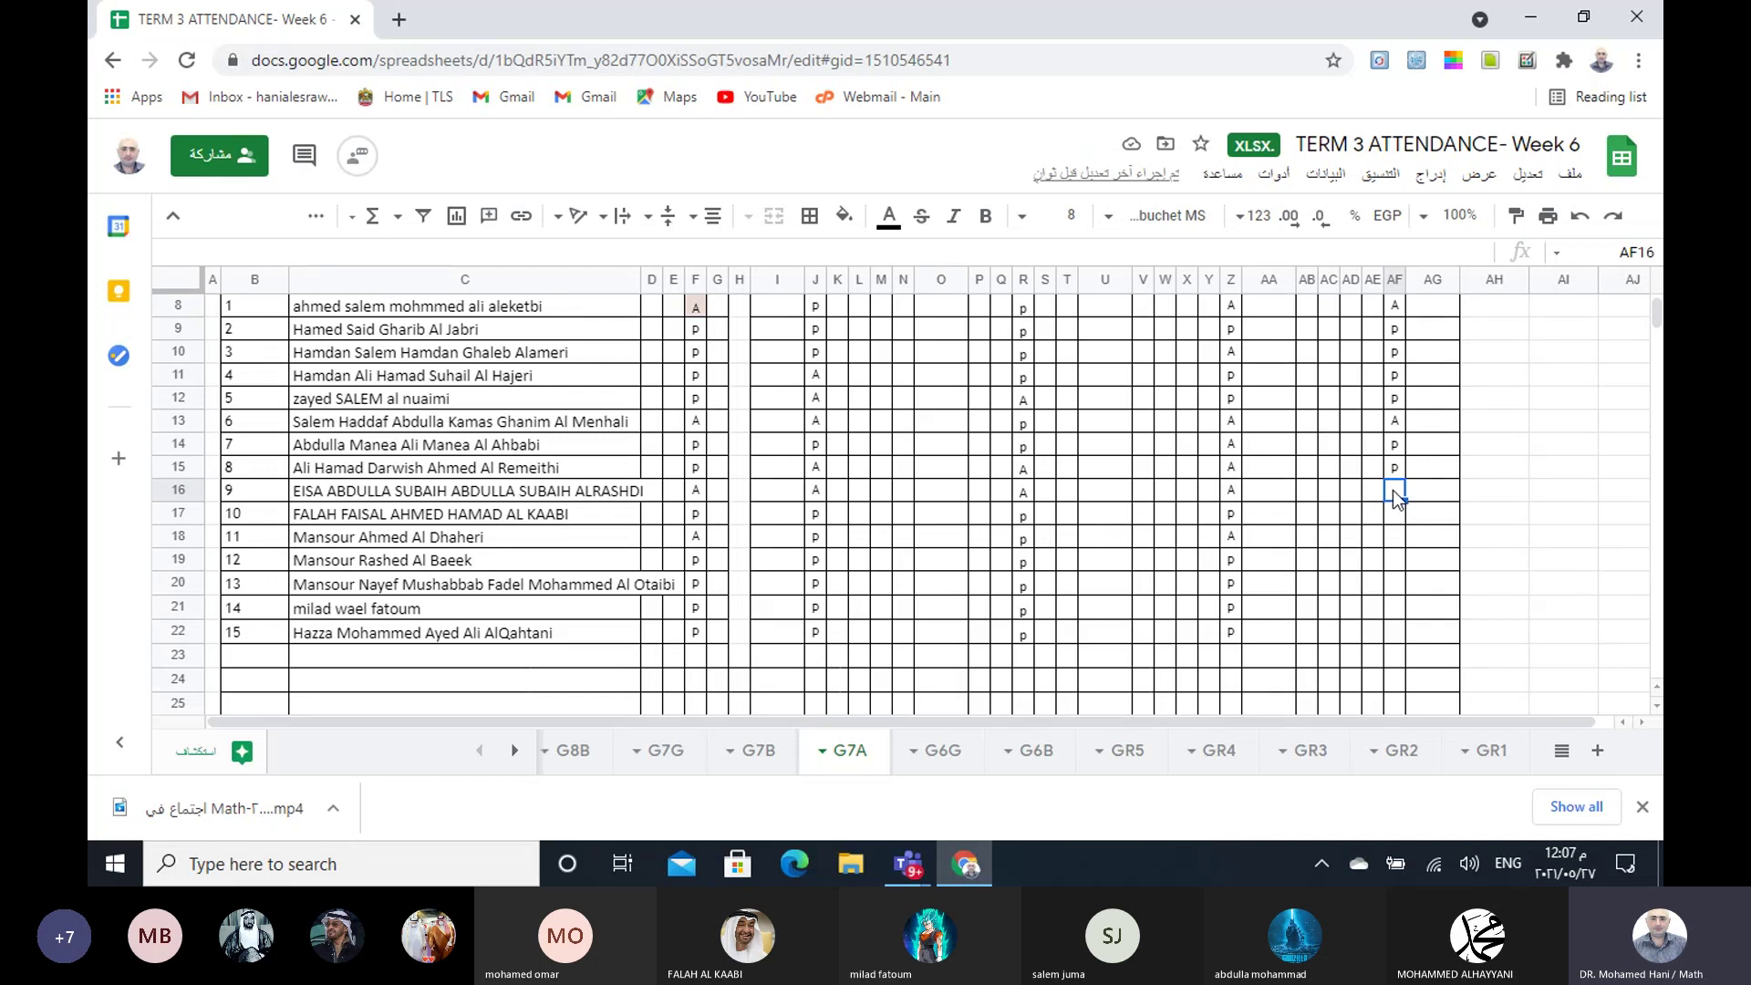
{"action": "type", "text": "A"}
- Mark Thursday period 5 attendance for students 10 to 12 as p, A, p in AF17:AF19
{"action": "left_click", "coordinate": [1398, 516]}
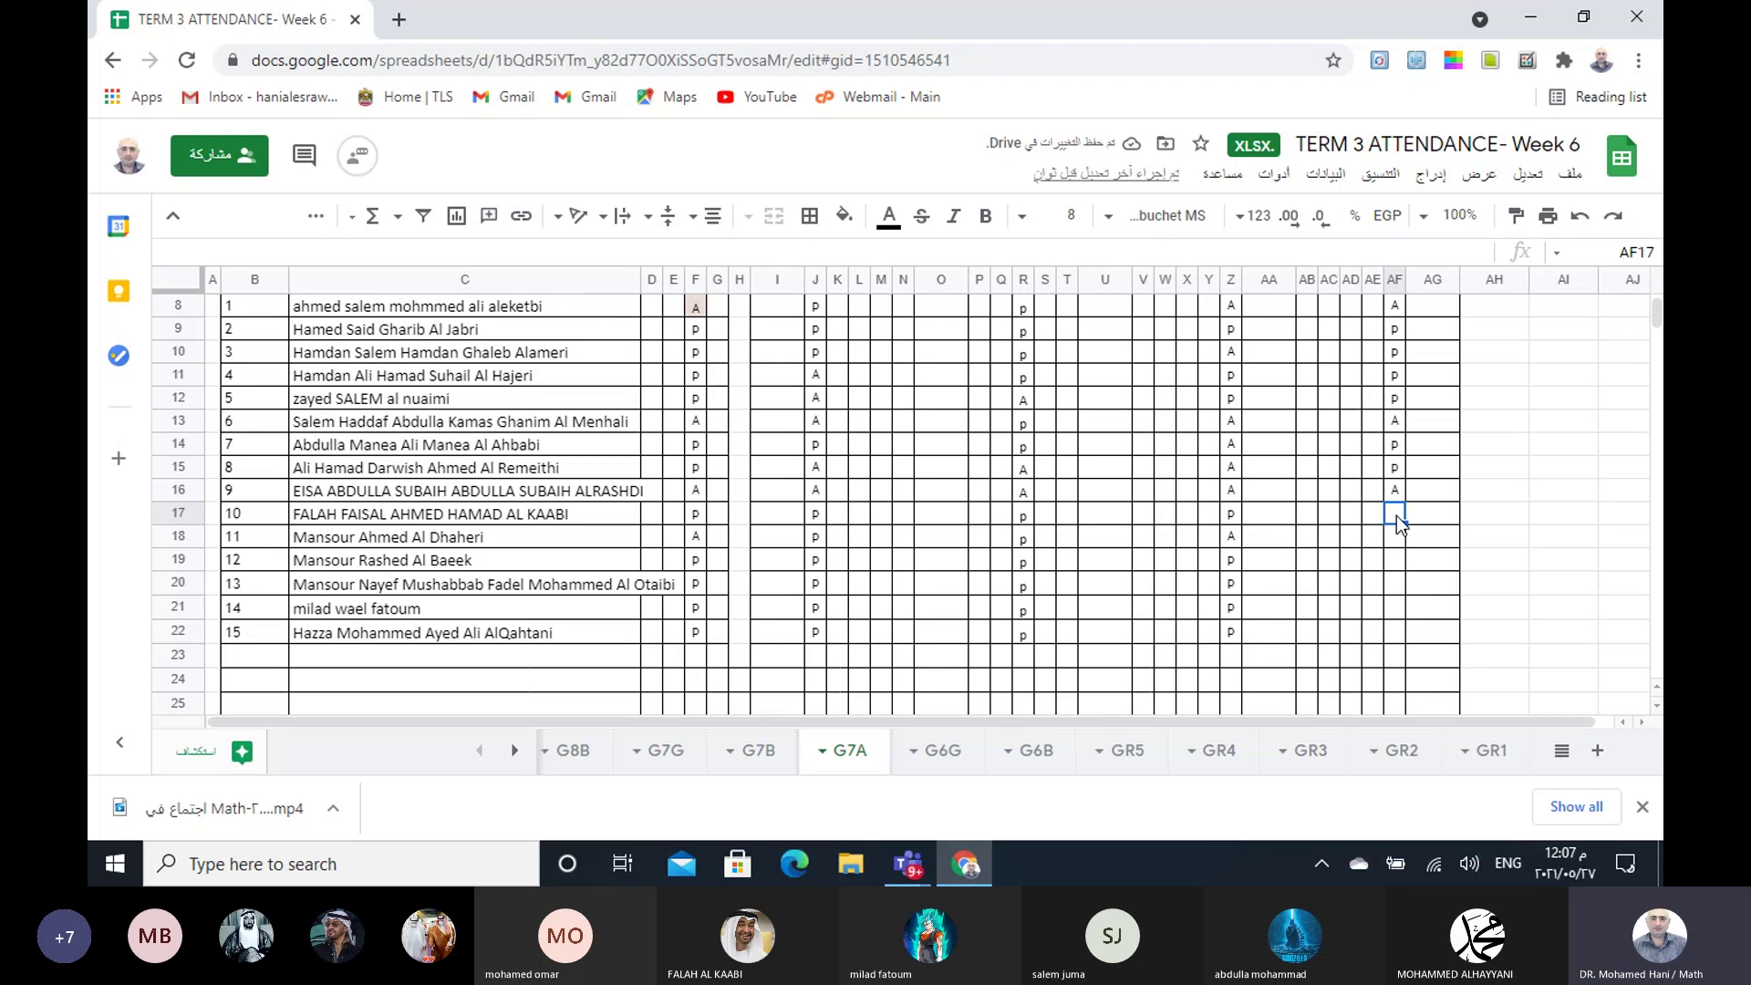
{"action": "type", "text": "p"}
{"action": "left_click", "coordinate": [1400, 541]}
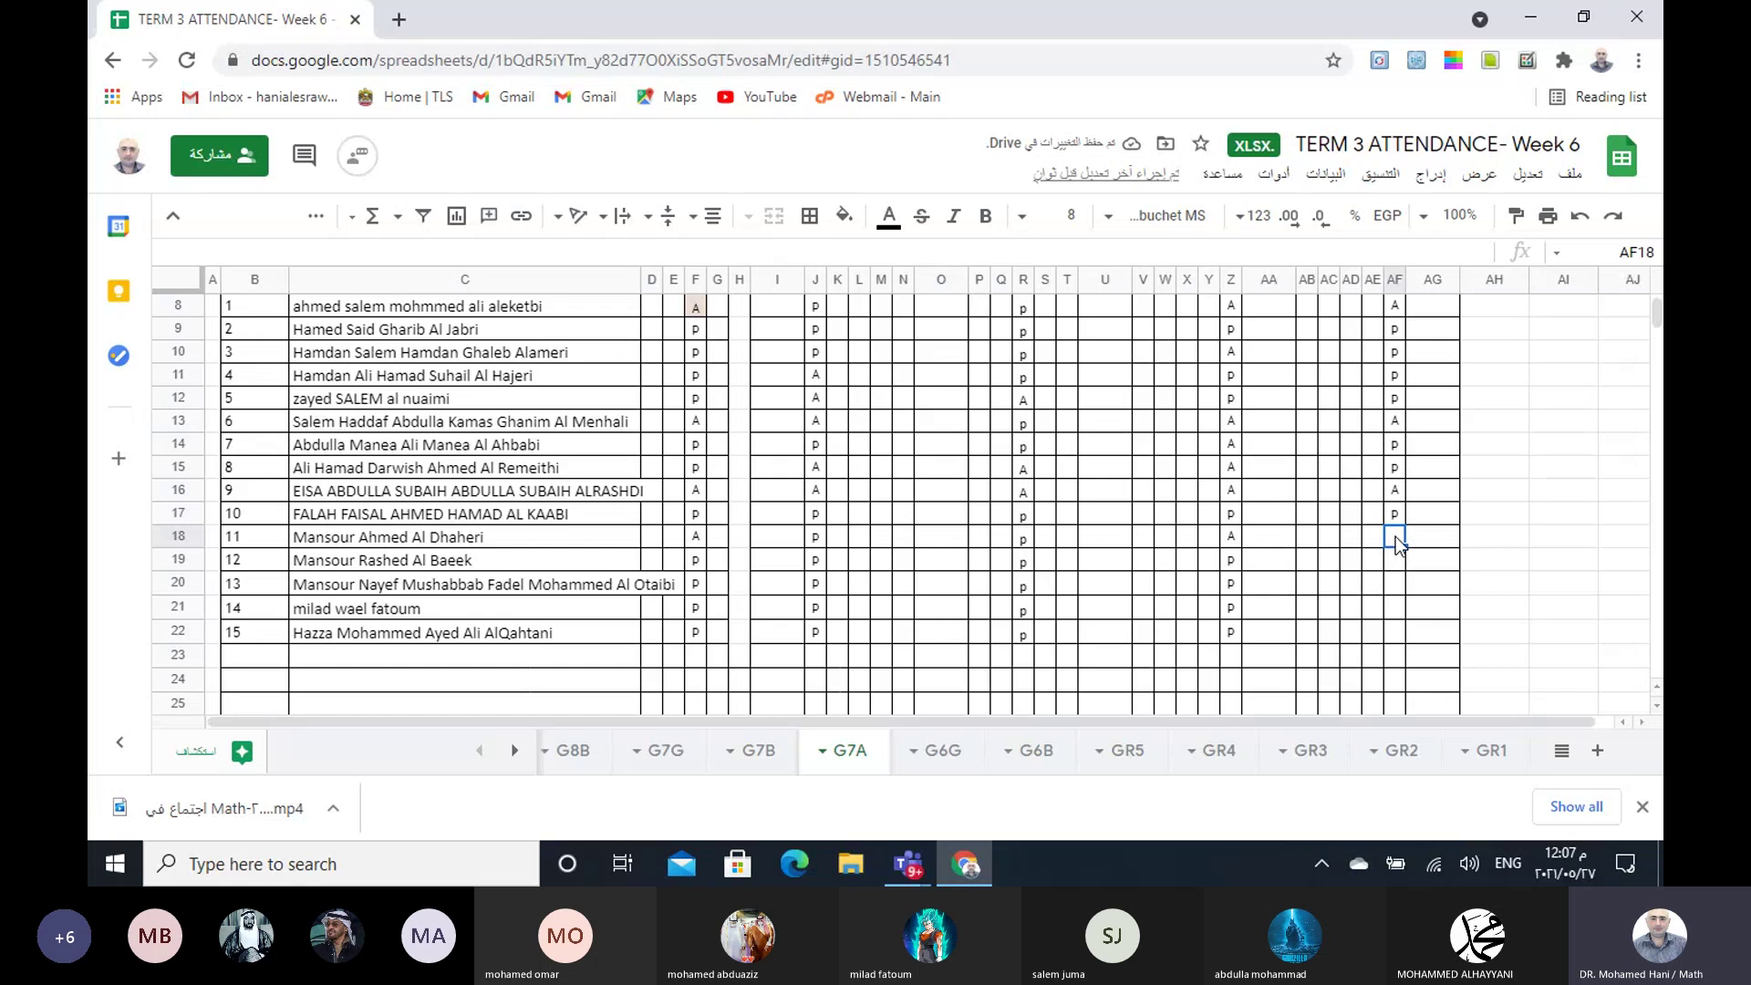
{"action": "type", "text": "A"}
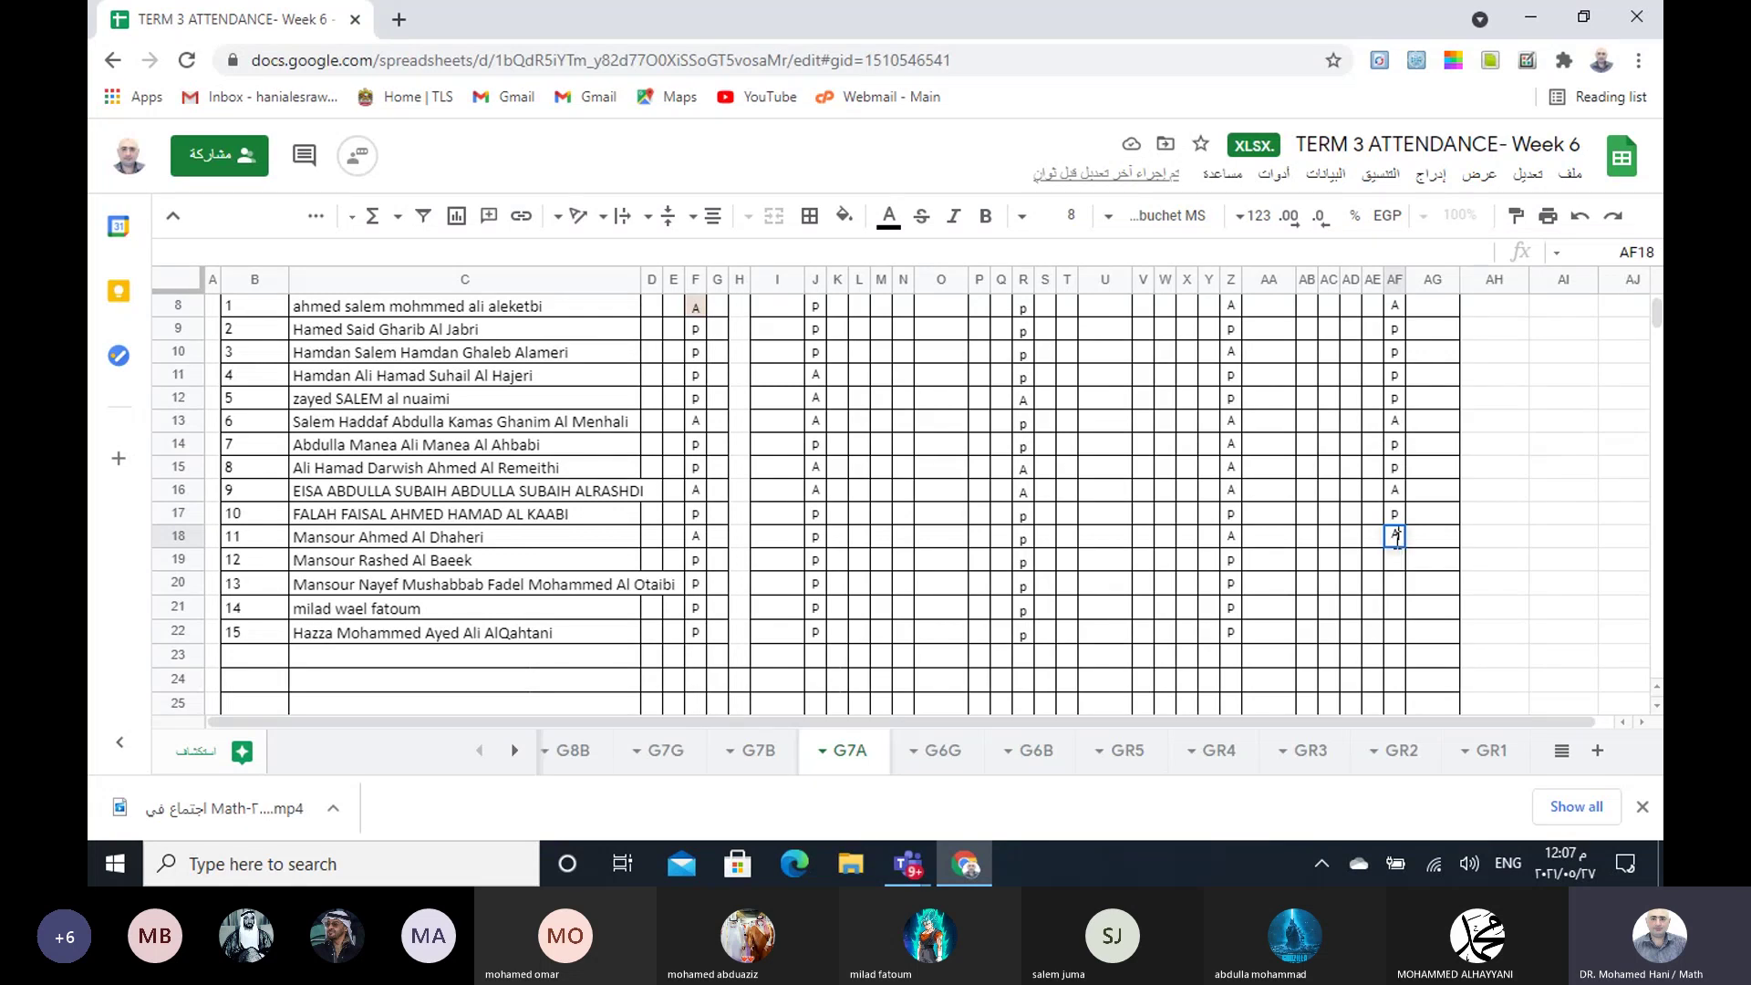
{"action": "key", "text": "Return"}
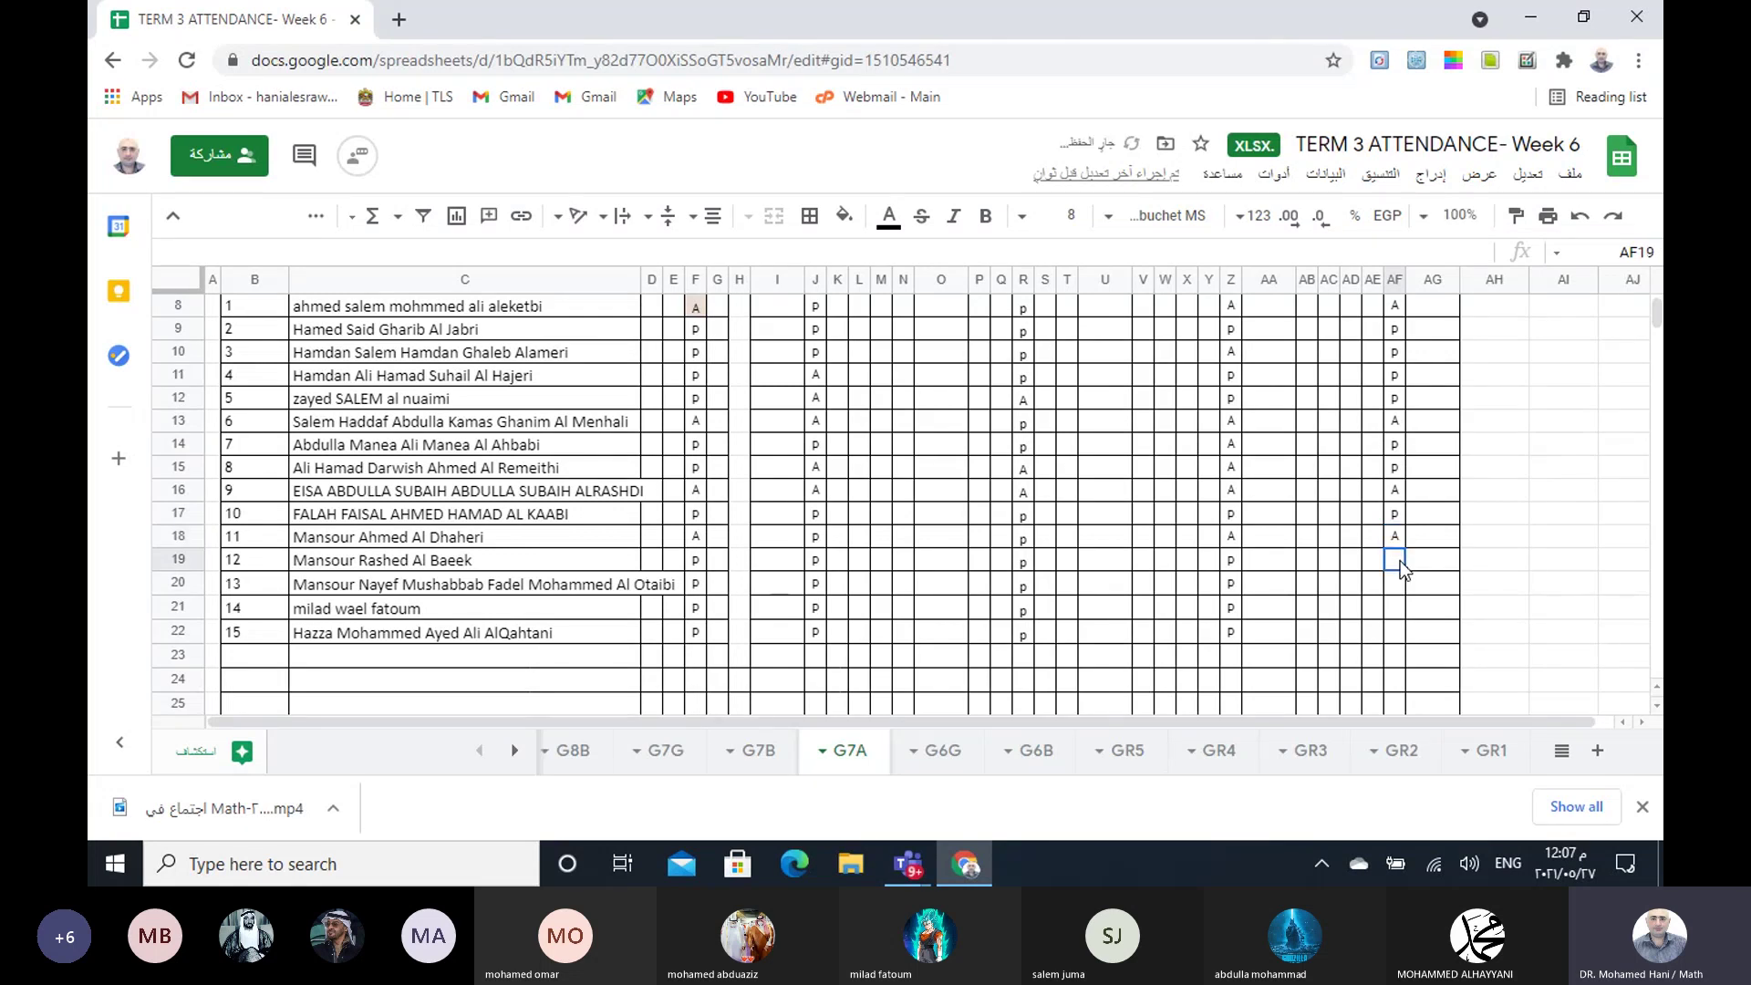
{"action": "type", "text": "p"}
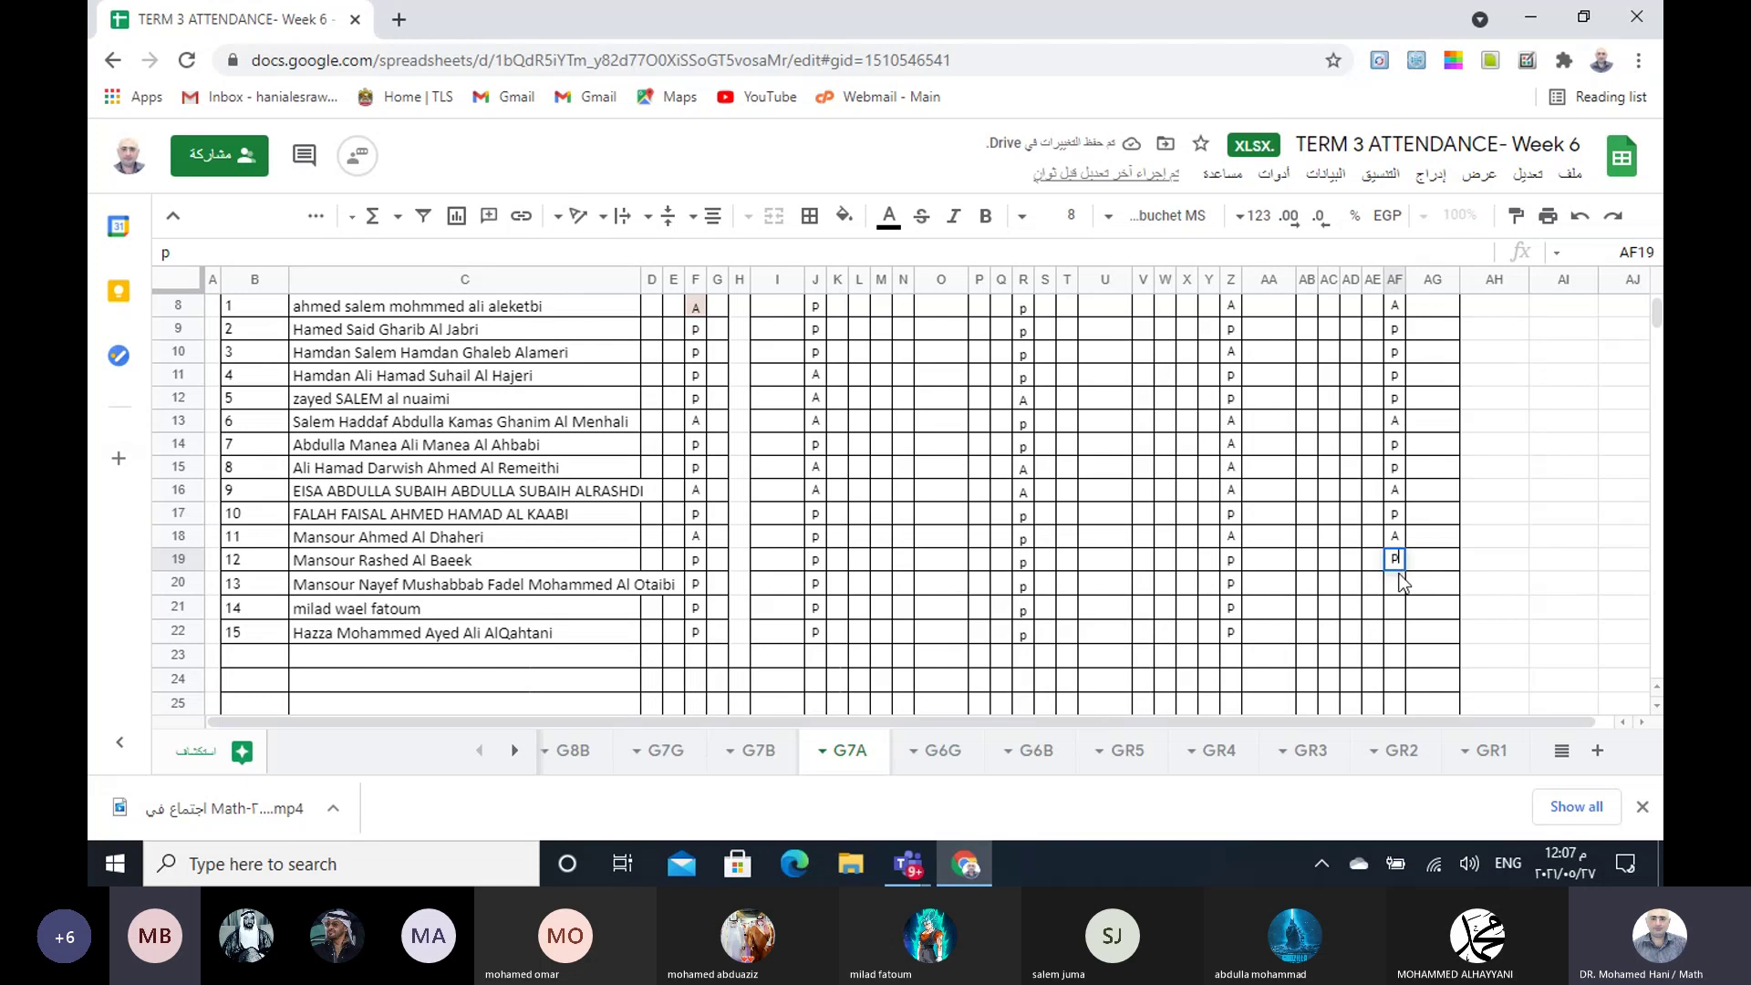
- Mark Thursday period 5 attendance for students 13 and 14 as p in AF20 and AF21
{"action": "left_click", "coordinate": [1399, 584]}
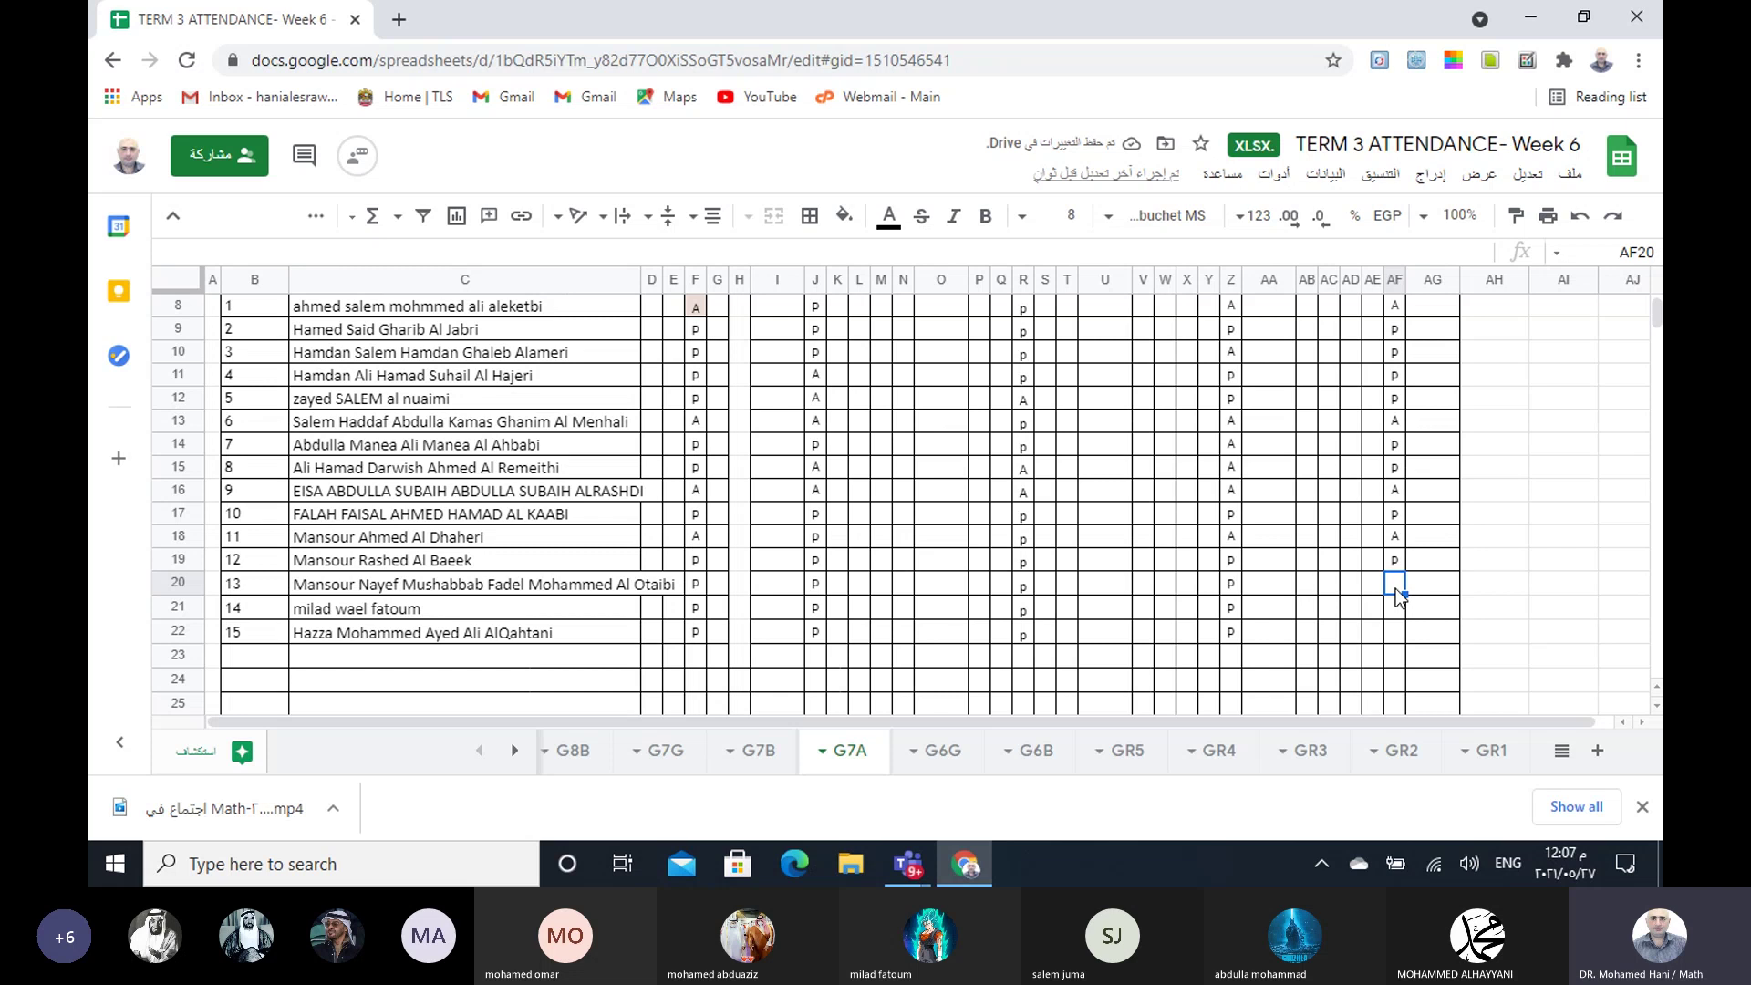
{"action": "type", "text": "p"}
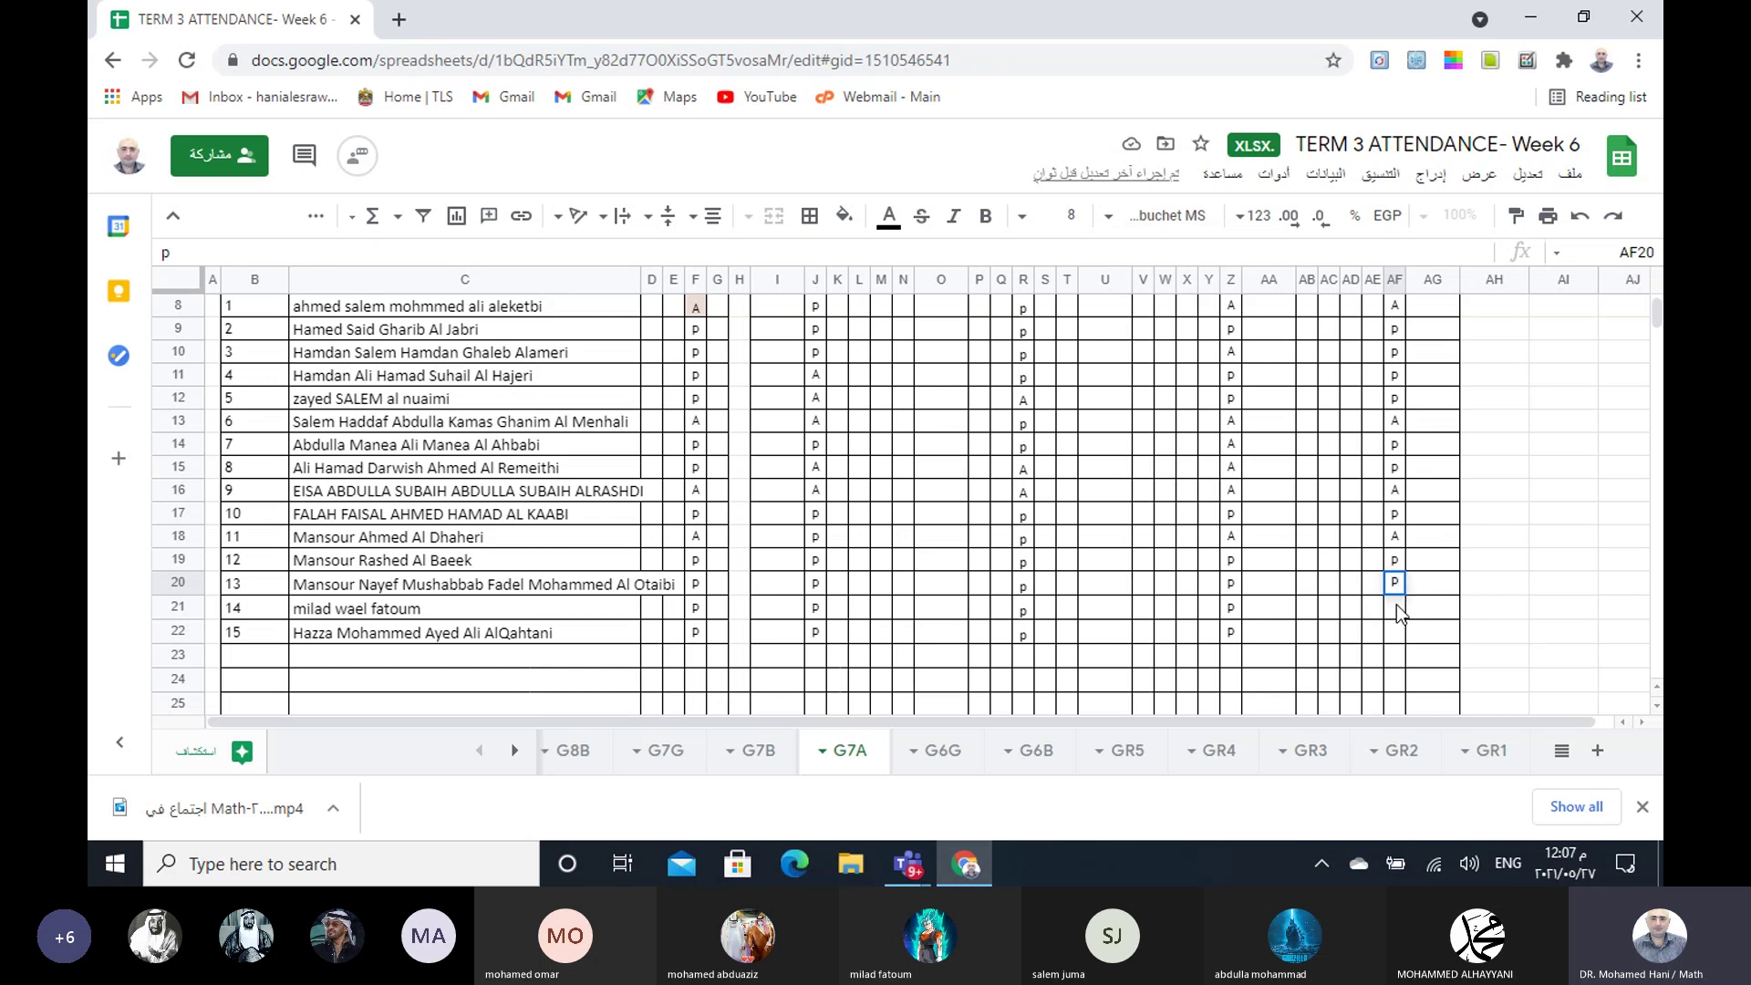
{"action": "left_click", "coordinate": [1397, 604]}
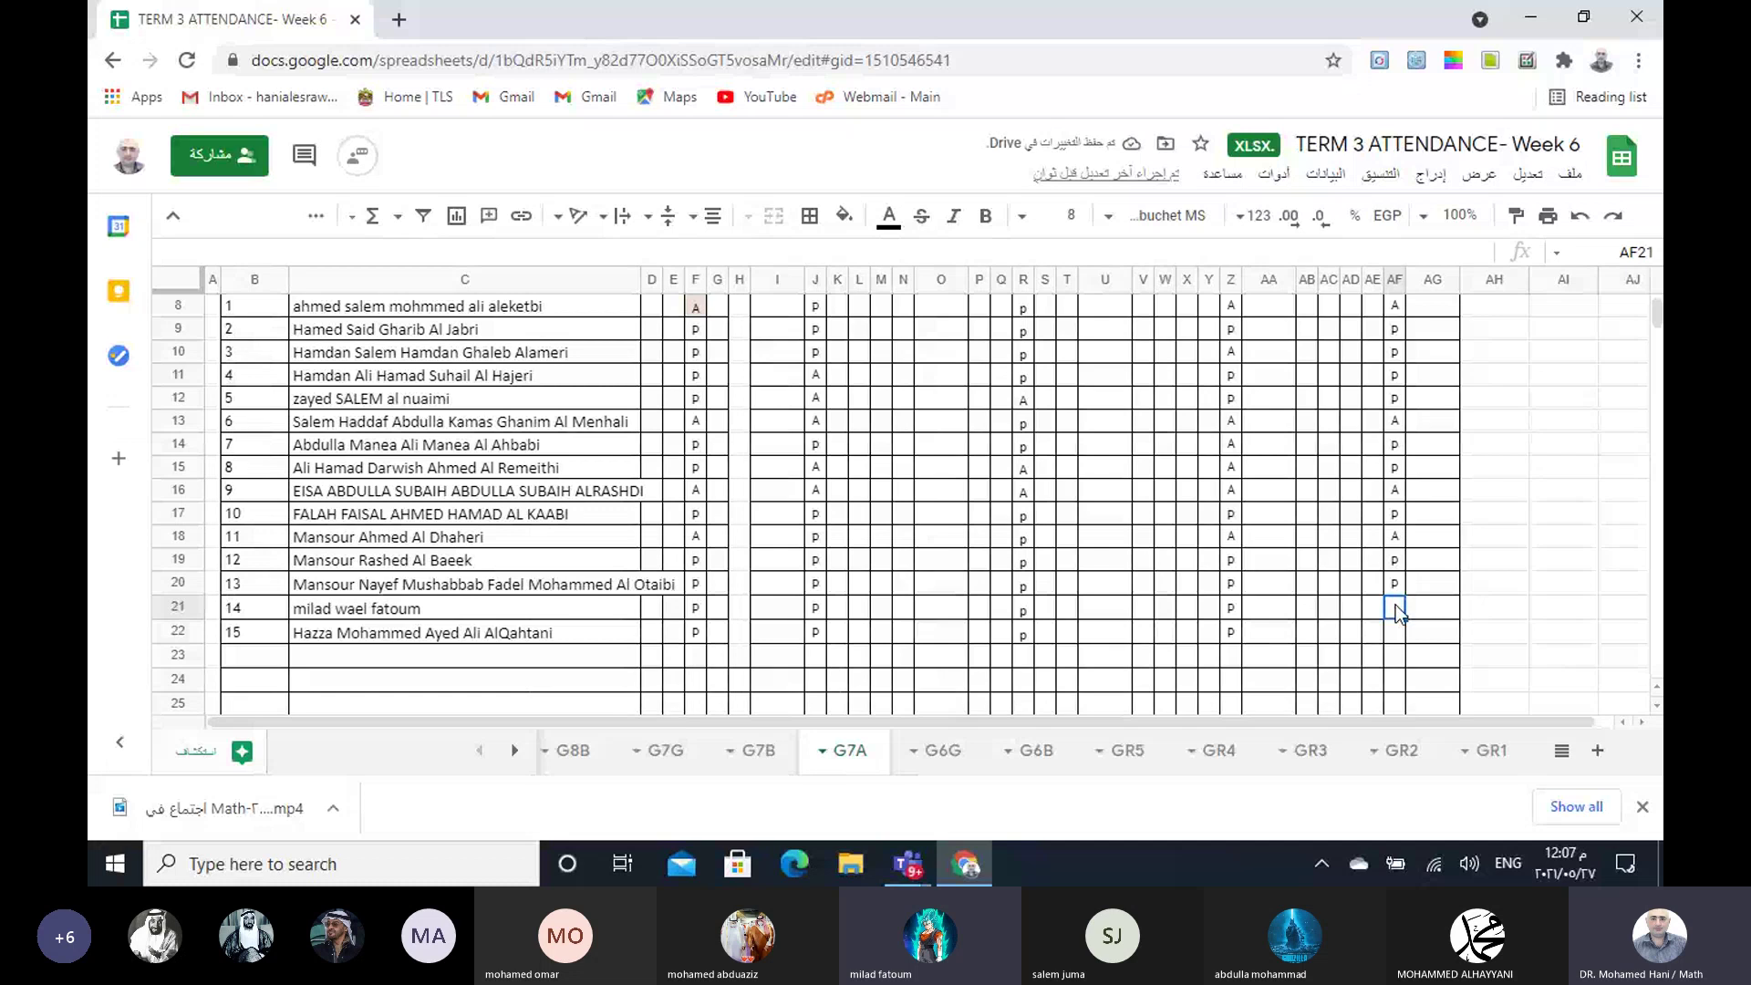
{"action": "type", "text": "p"}
- Select student 15's Thursday period 5 cell, check the Microsoft Teams meeting's participant list, and return to the attendance sheet in Chrome
{"action": "left_click", "coordinate": [1401, 633]}
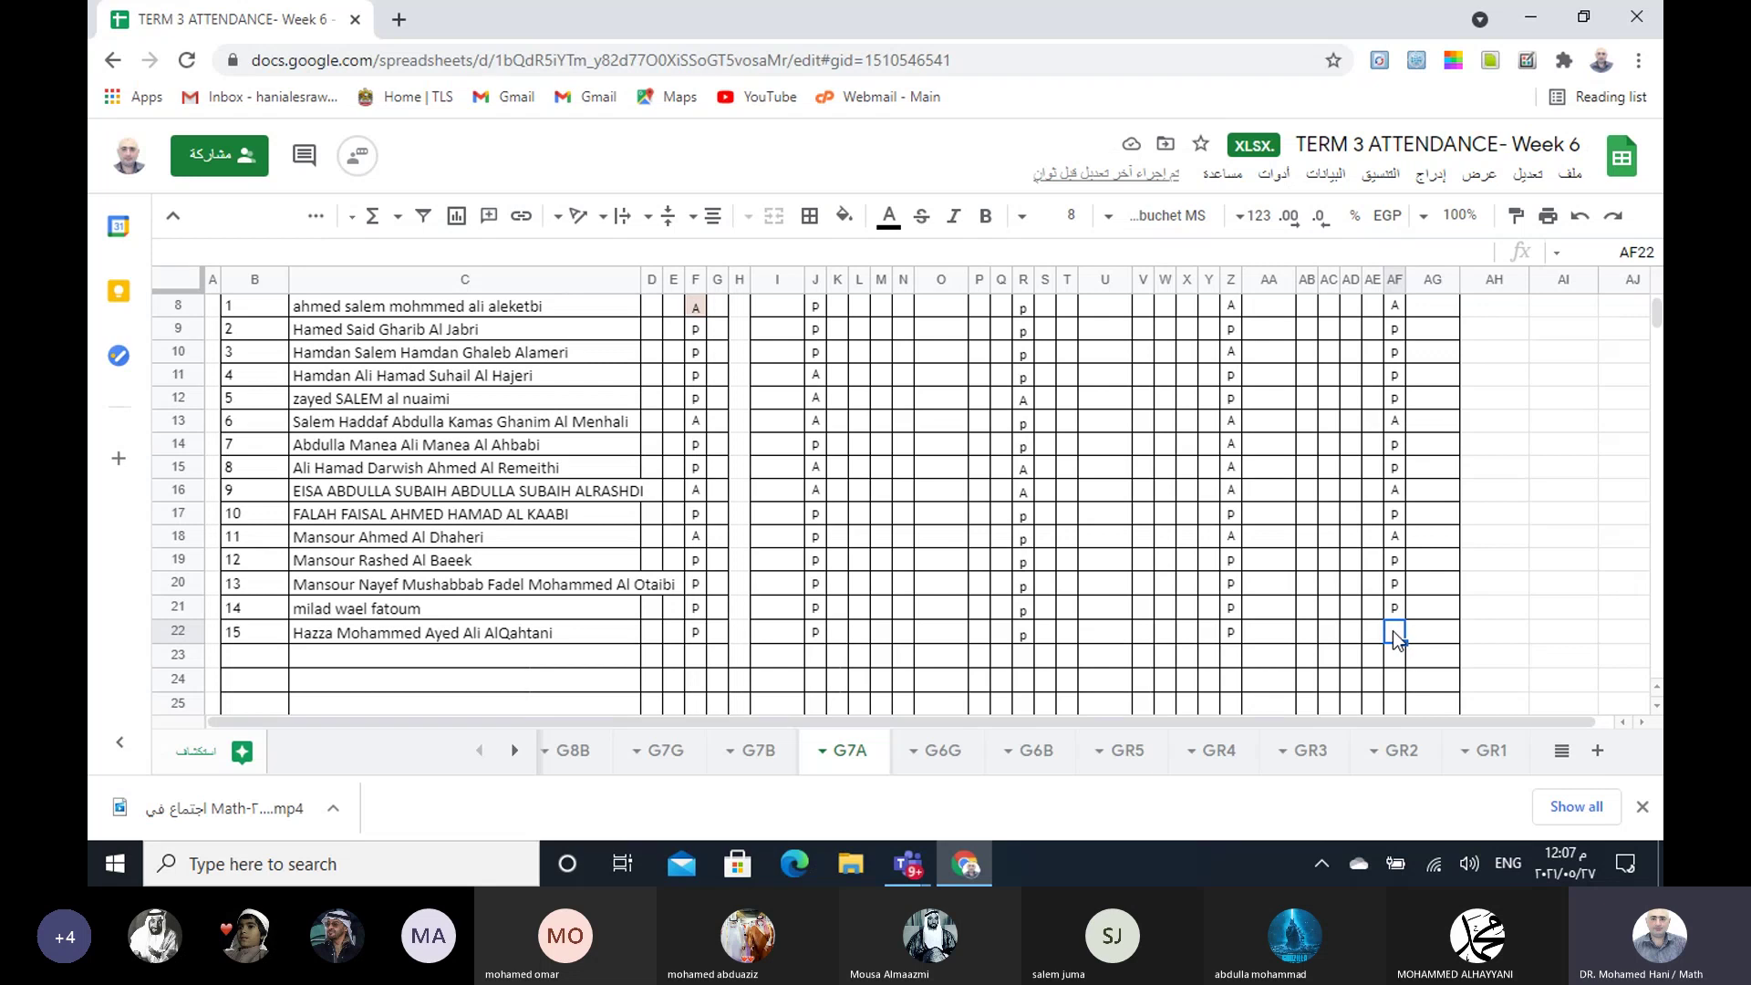
{"action": "left_click", "coordinate": [912, 866]}
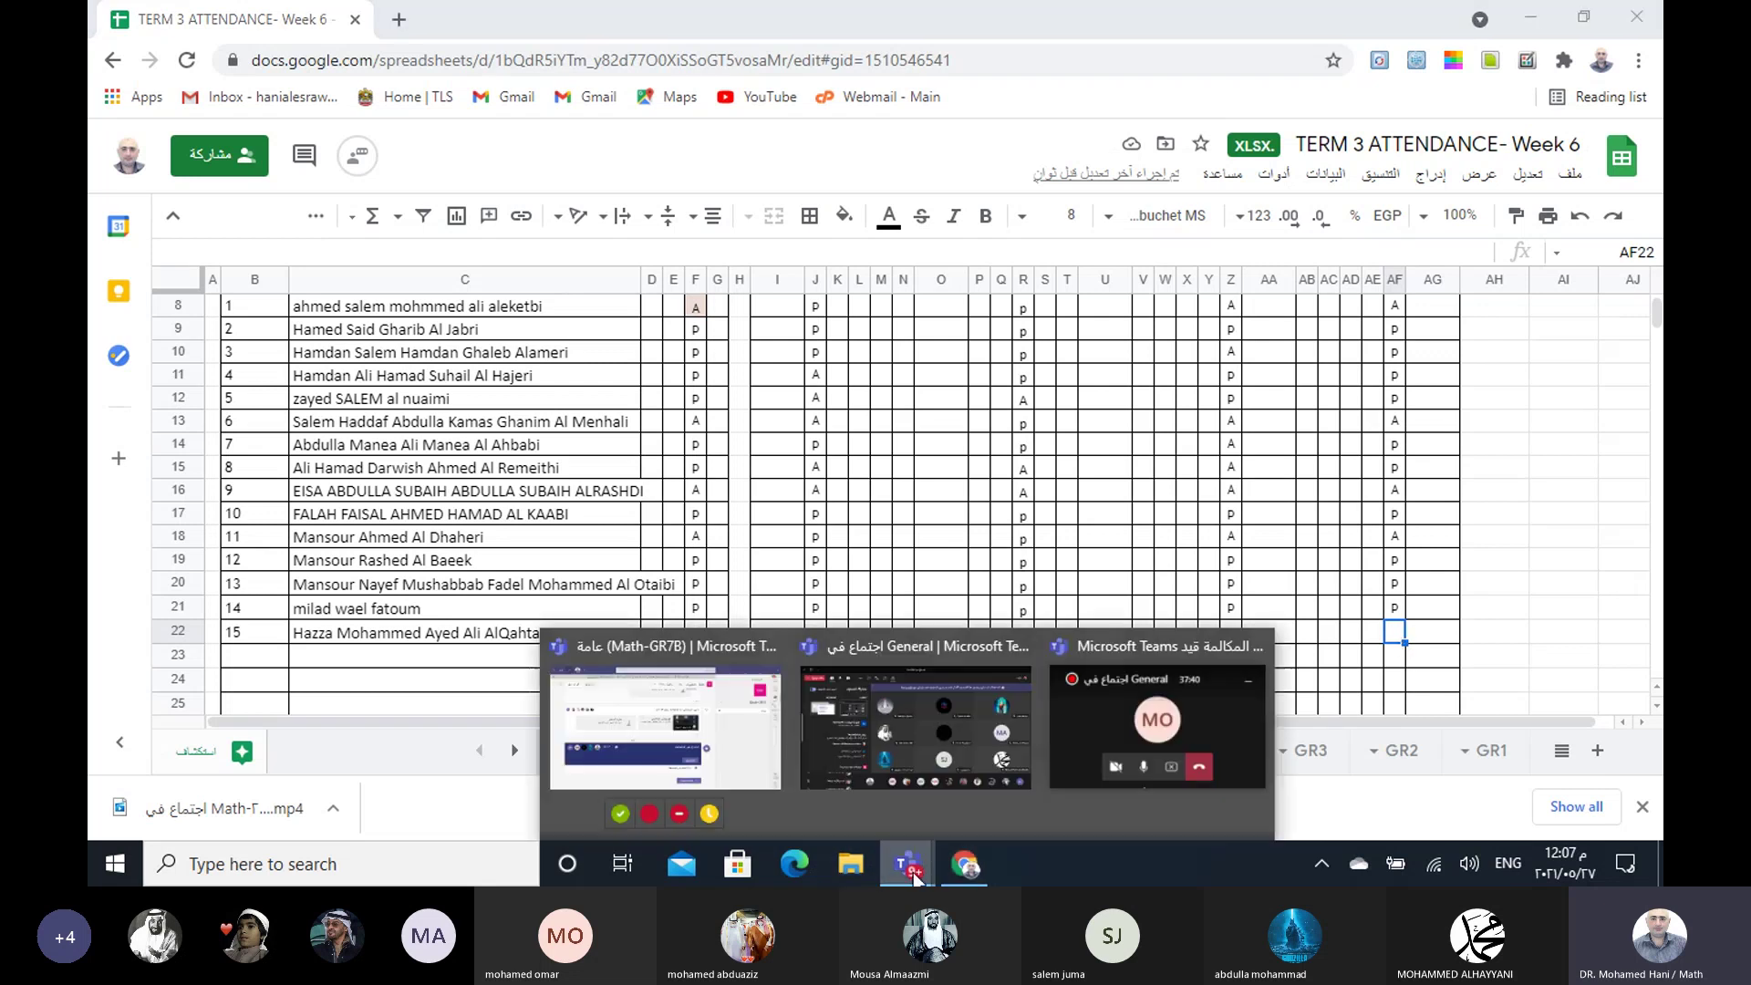
{"action": "left_click", "coordinate": [943, 790]}
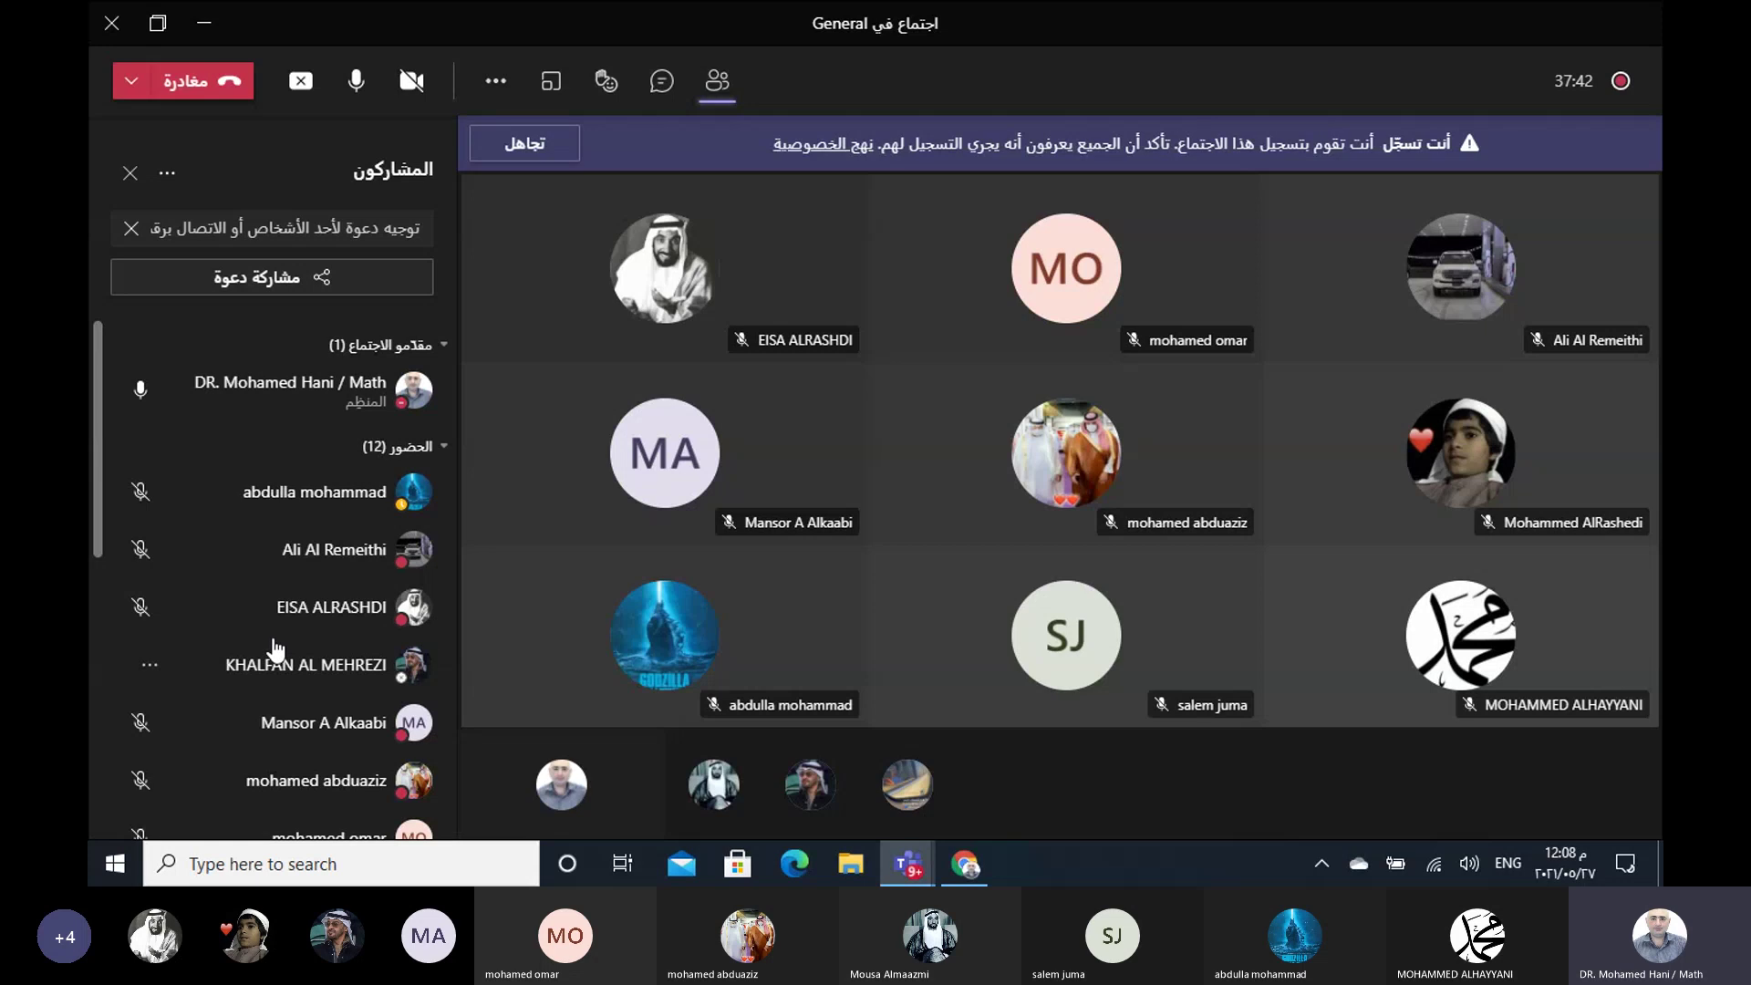
{"action": "scroll", "coordinate": [311, 638], "scroll_direction": "down", "scroll_amount": 5}
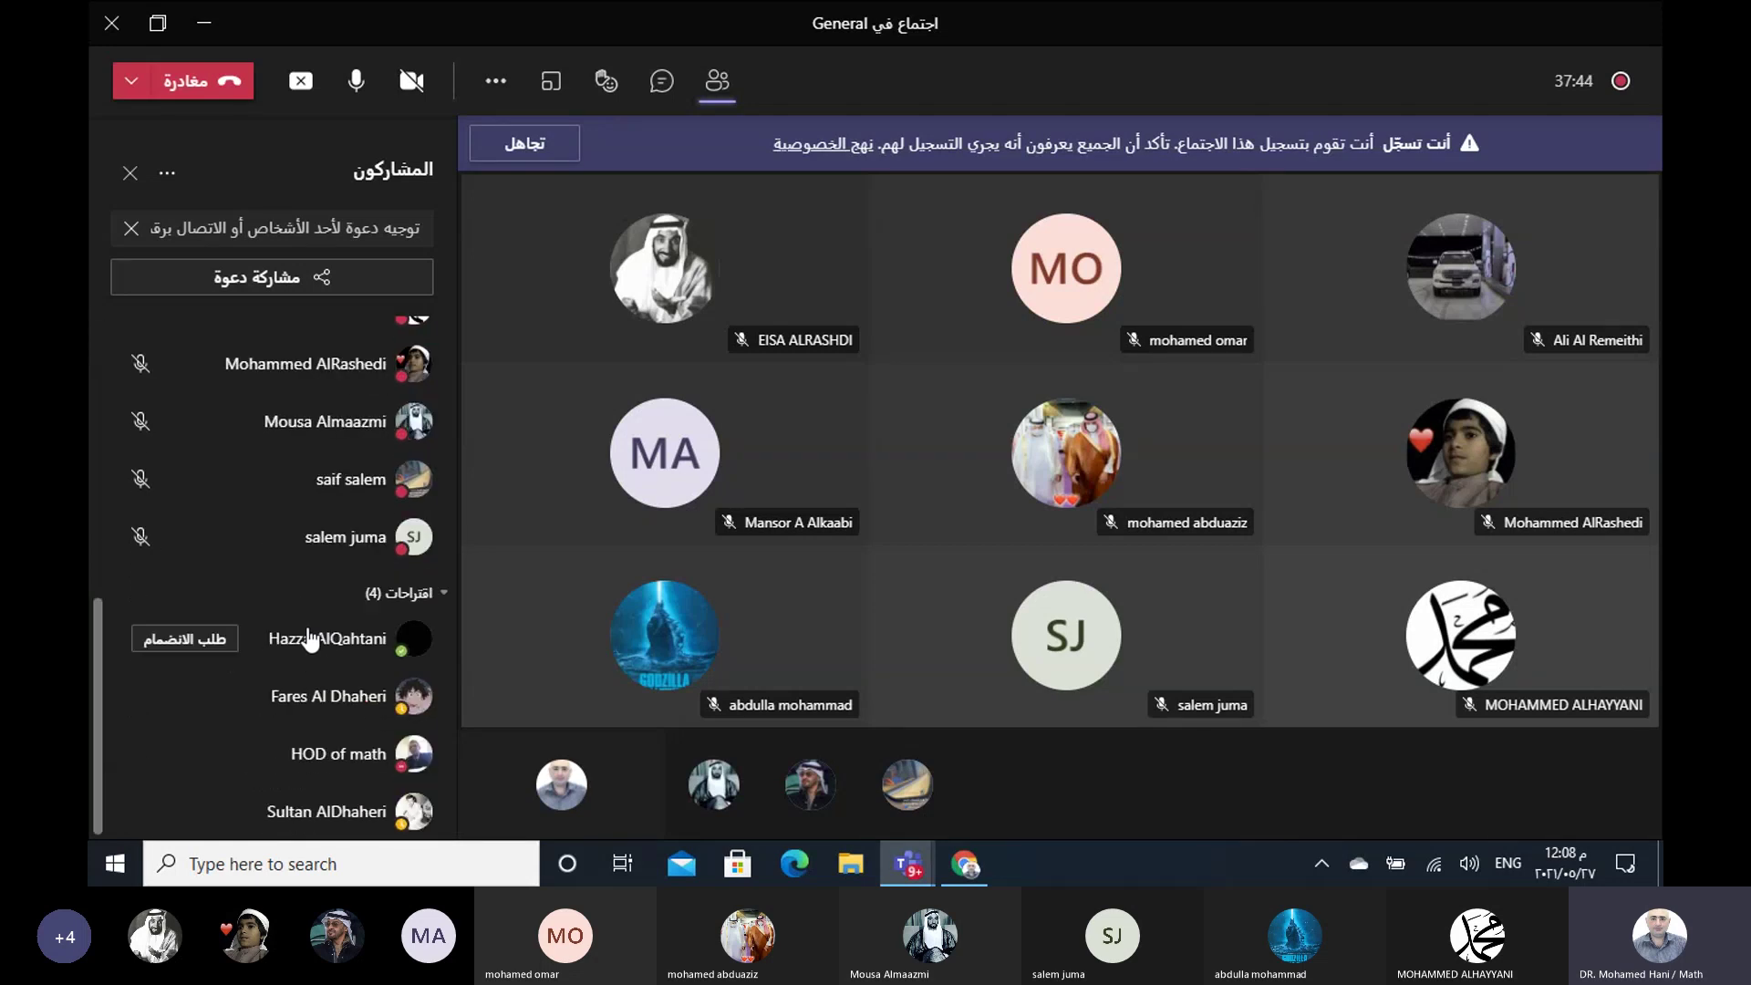
{"action": "scroll", "coordinate": [309, 639], "scroll_direction": "up", "scroll_amount": 5}
{"action": "scroll", "coordinate": [304, 638], "scroll_direction": "up", "scroll_amount": 3}
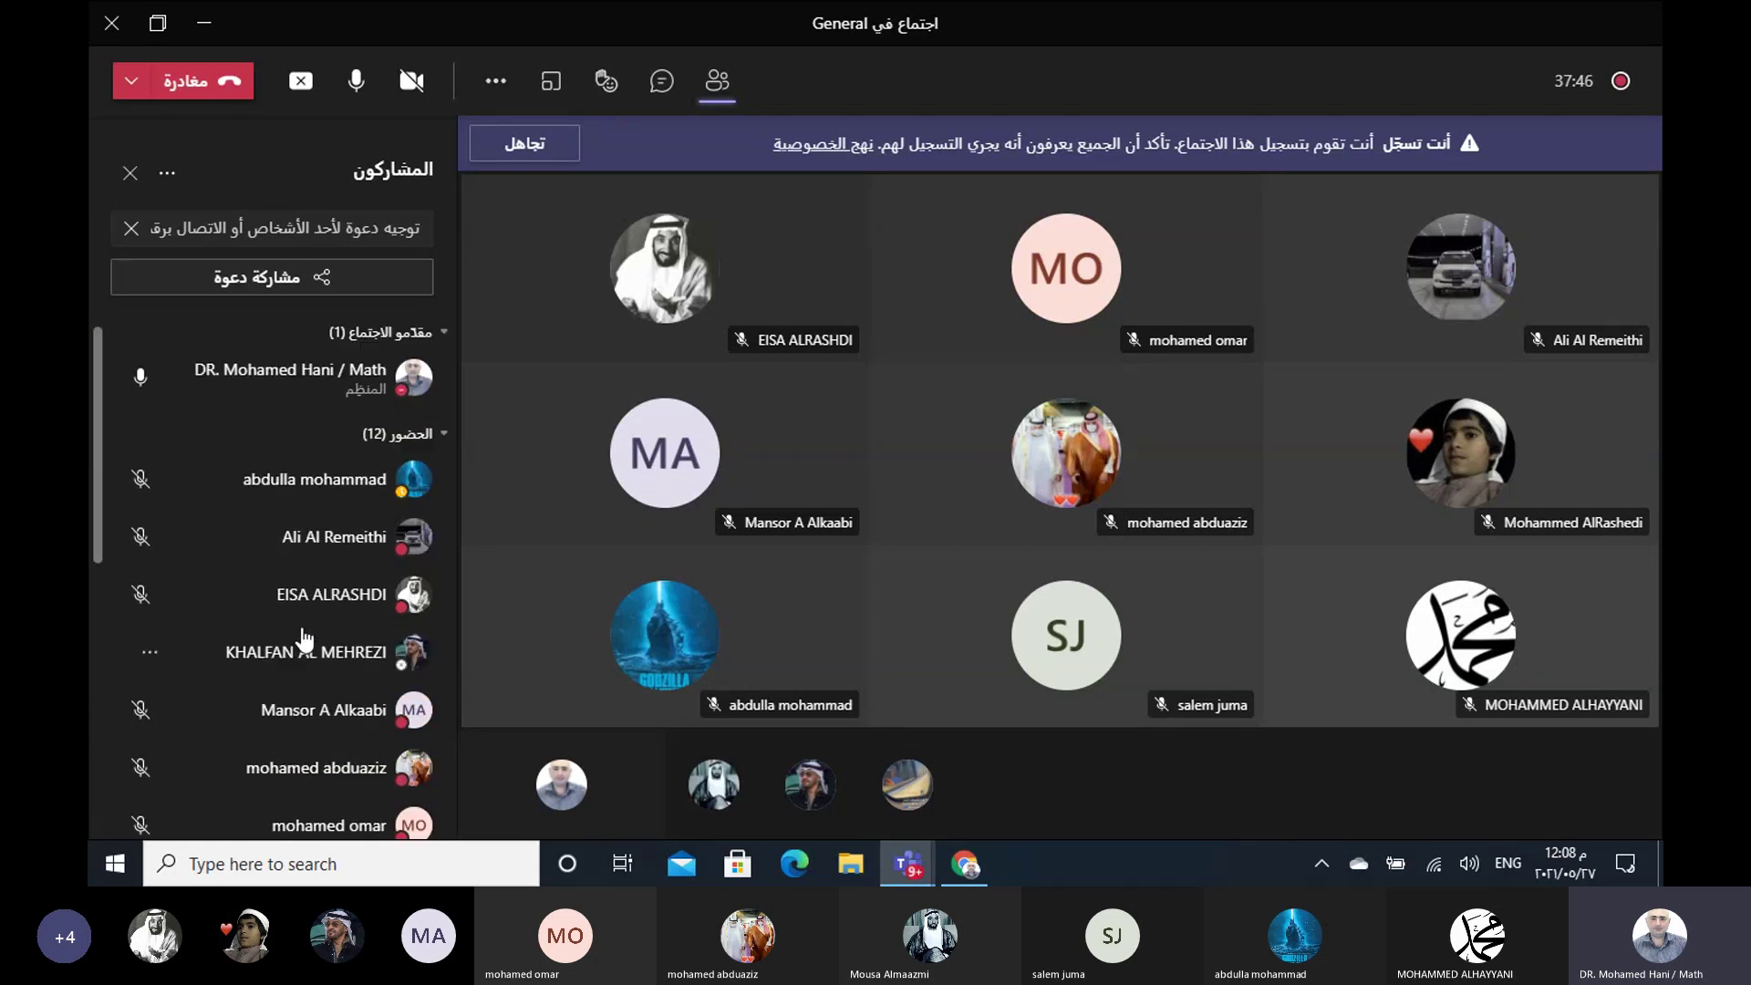
{"action": "left_click", "coordinate": [964, 863]}
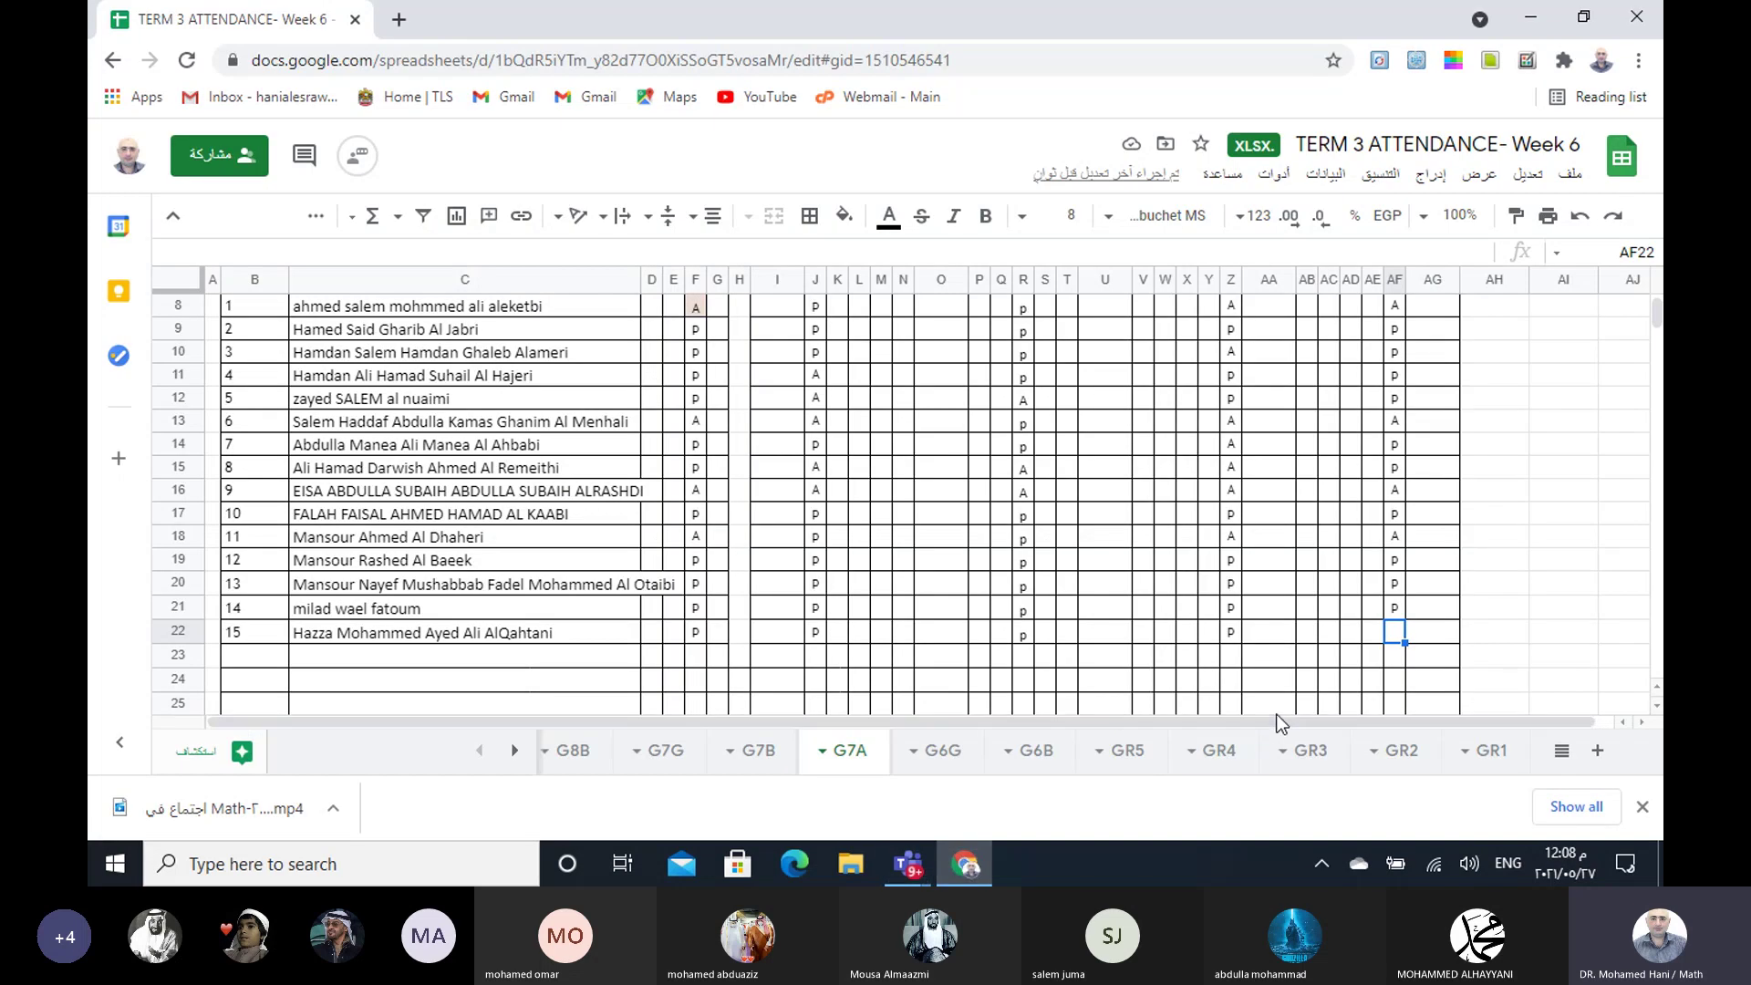
- Mark student 15's Thursday period 5 attendance as A in AF22, and open the G7B attendance sheet
{"action": "type", "text": "A"}
{"action": "left_click", "coordinate": [762, 755]}
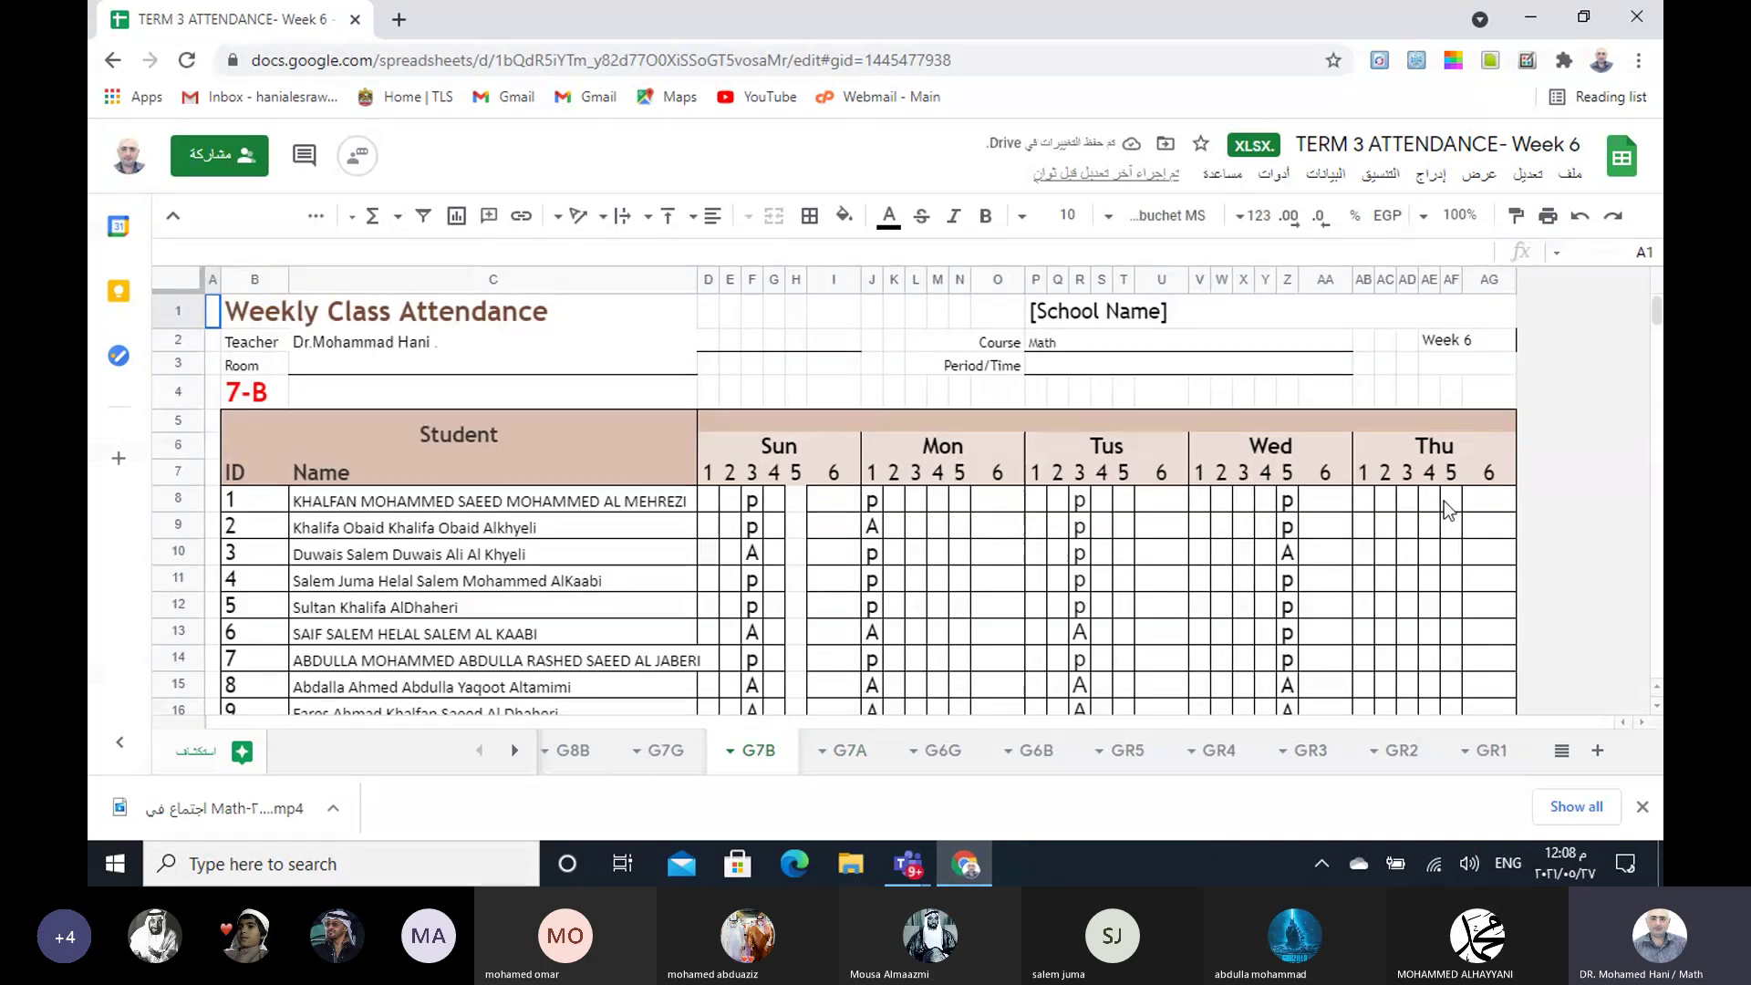
- Mark class 7-B's Thursday period 5 attendance for students 1 to 3 as p, A, A in AF8:AF10
{"action": "left_click", "coordinate": [1450, 504]}
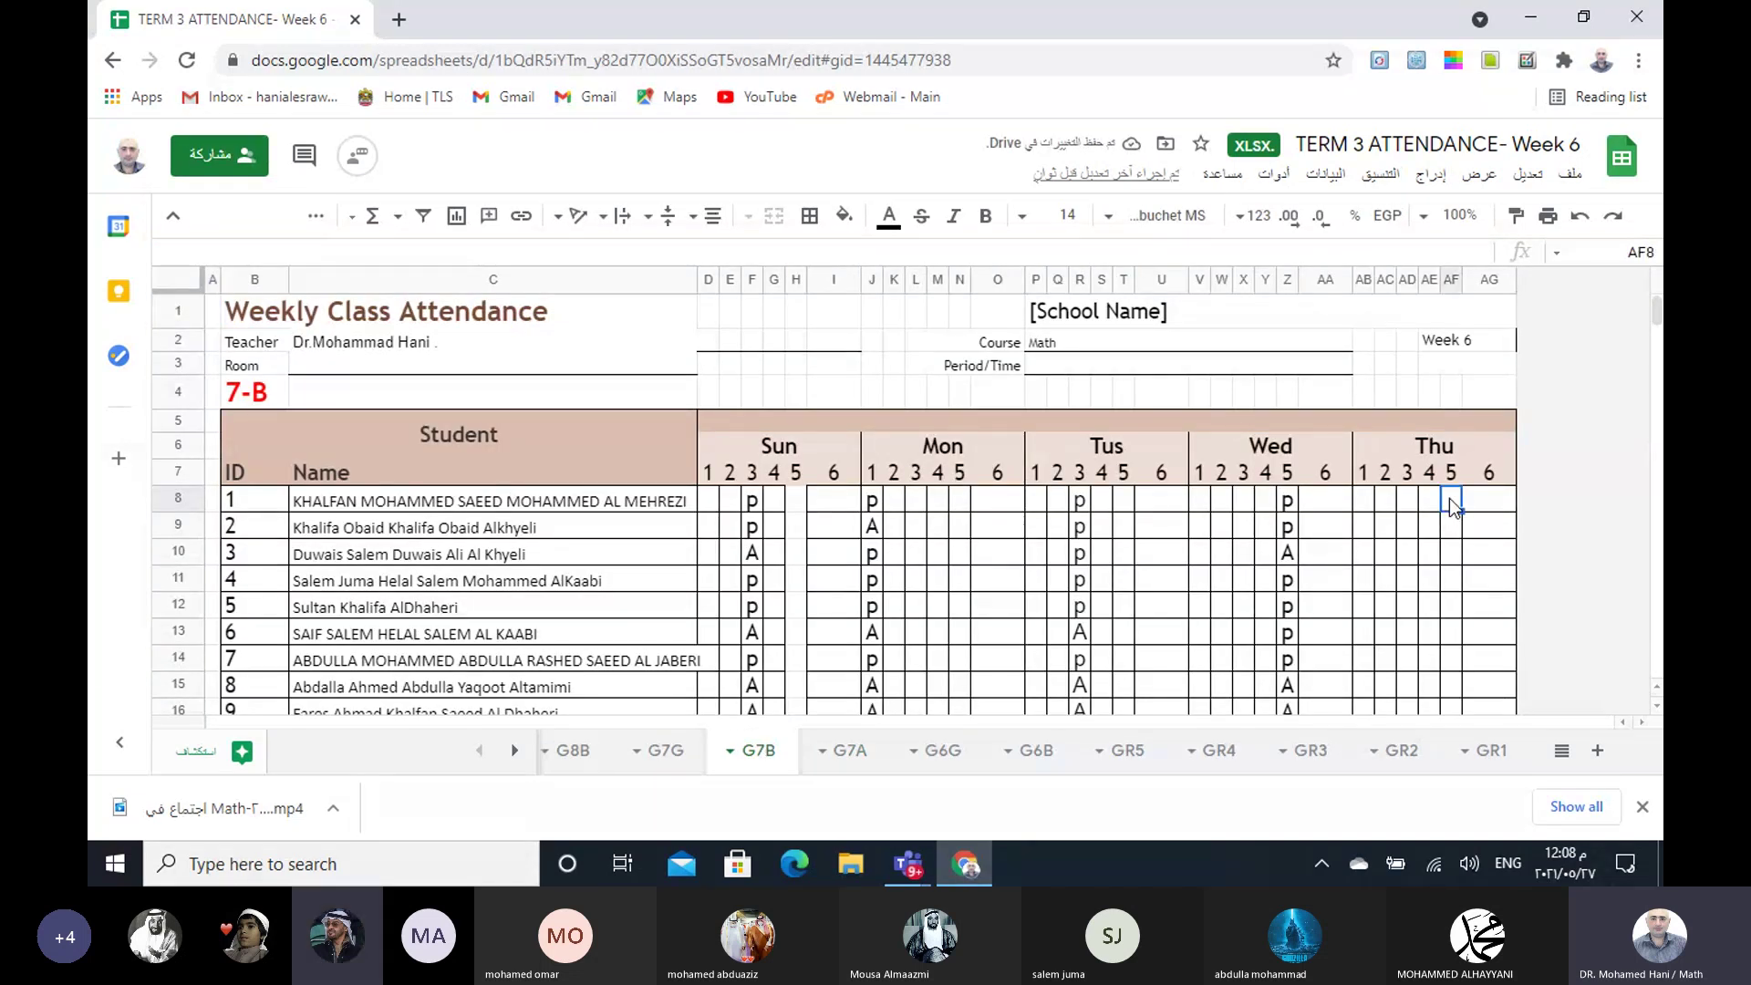
{"action": "type", "text": "p"}
{"action": "left_click", "coordinate": [1448, 536]}
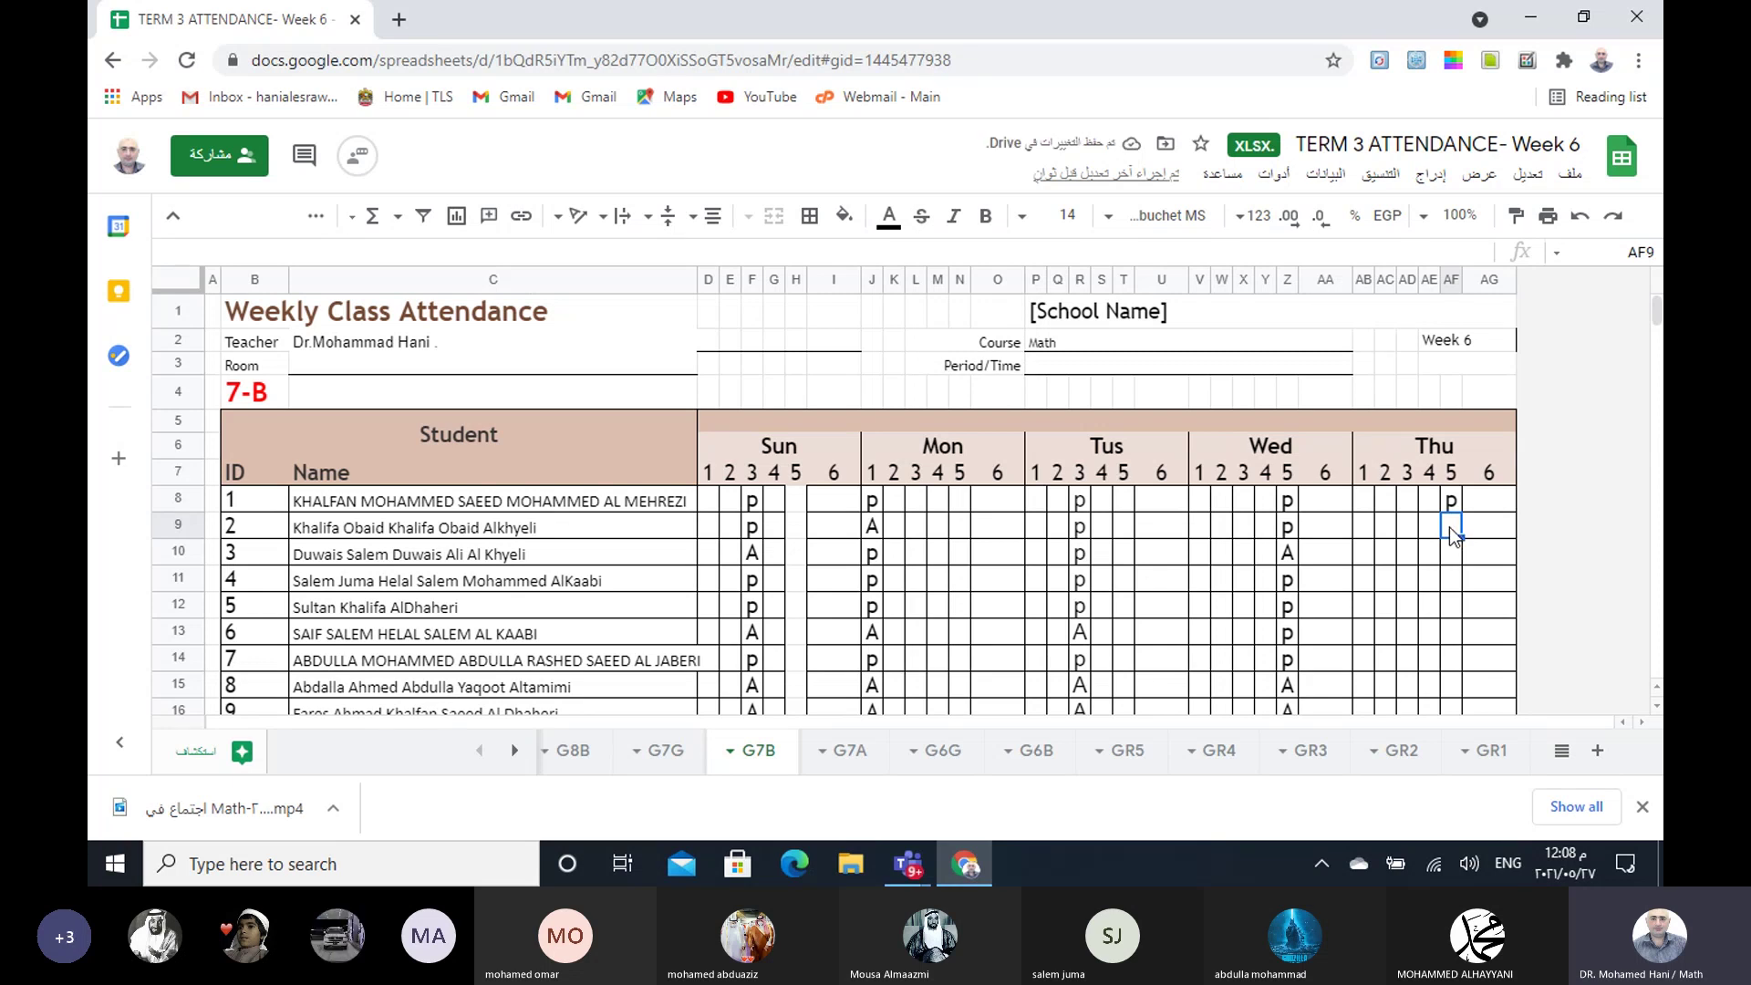
{"action": "type", "text": "A"}
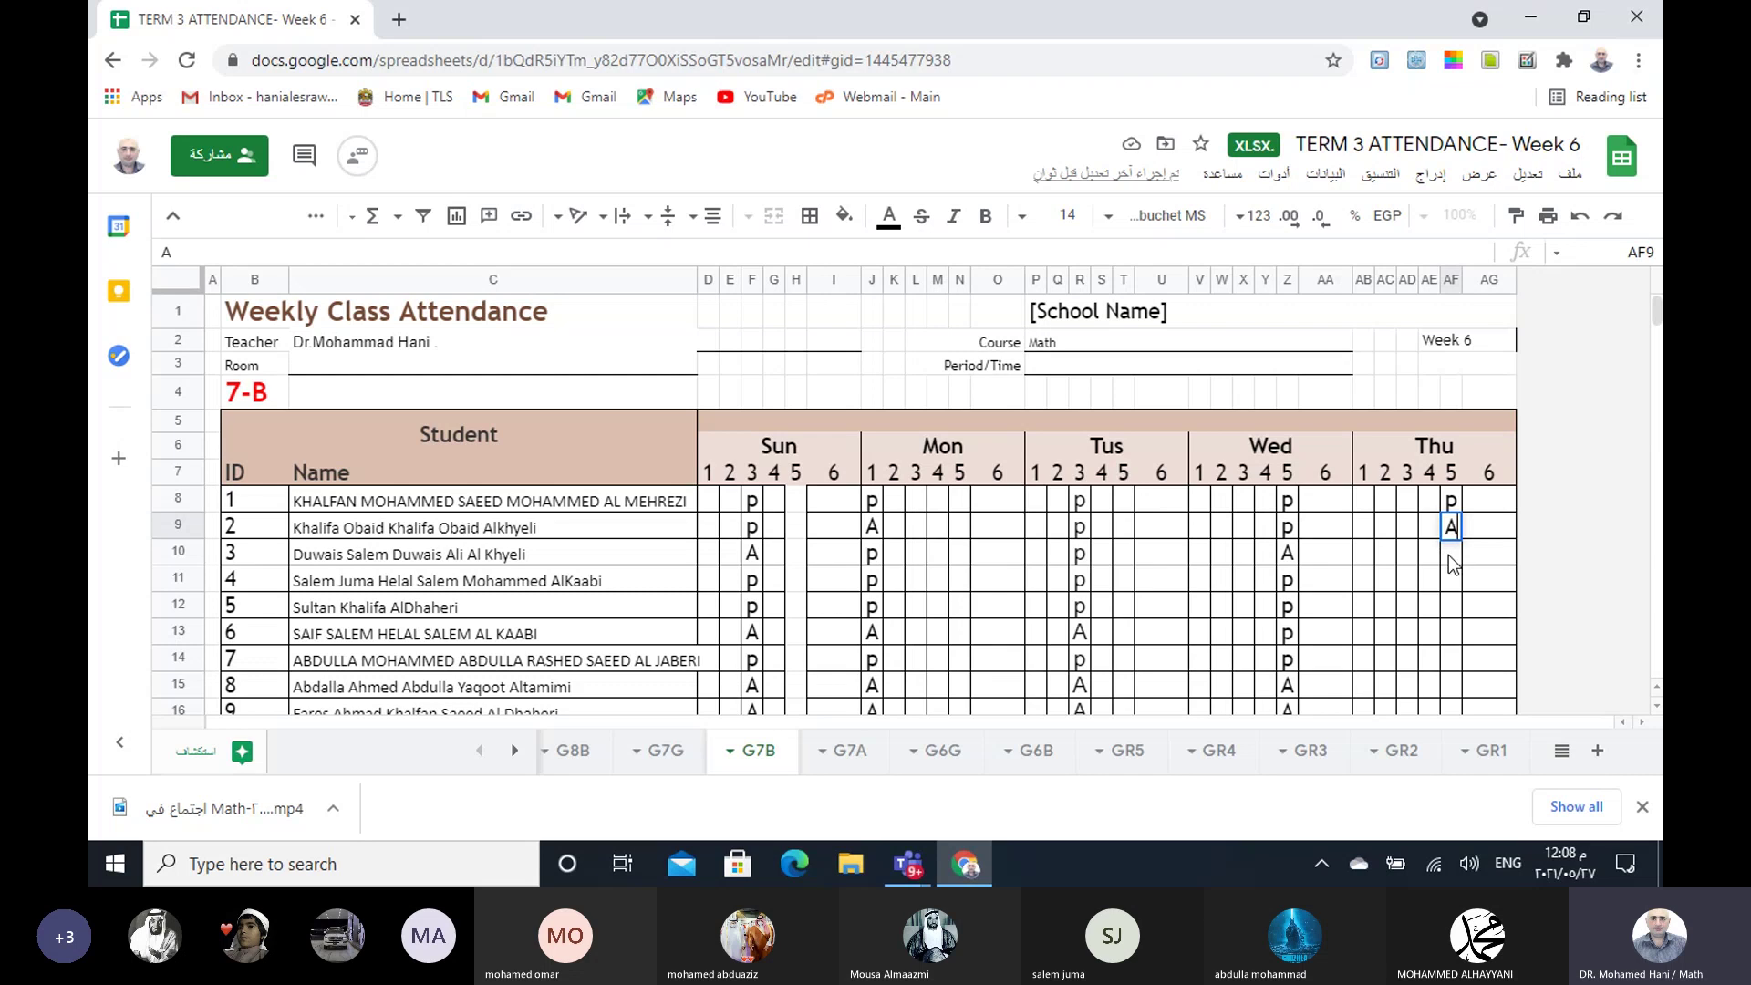
{"action": "key", "text": "Return"}
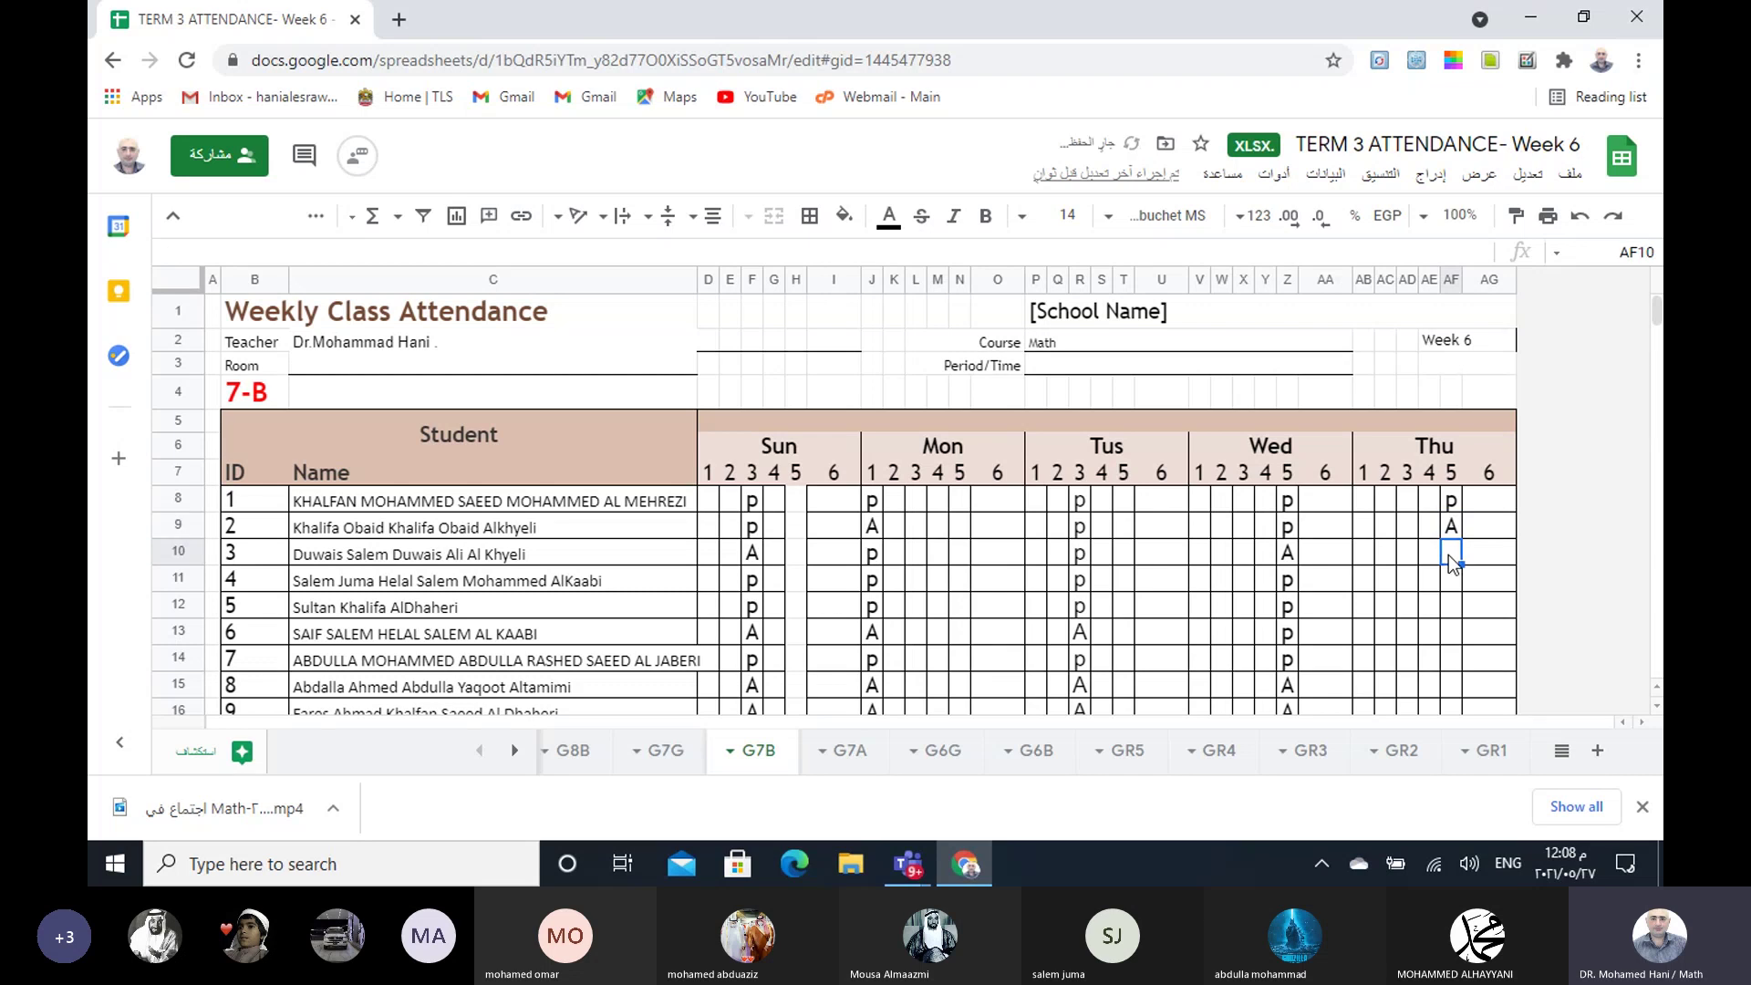
{"action": "type", "text": "A"}
{"action": "key", "text": "Return"}
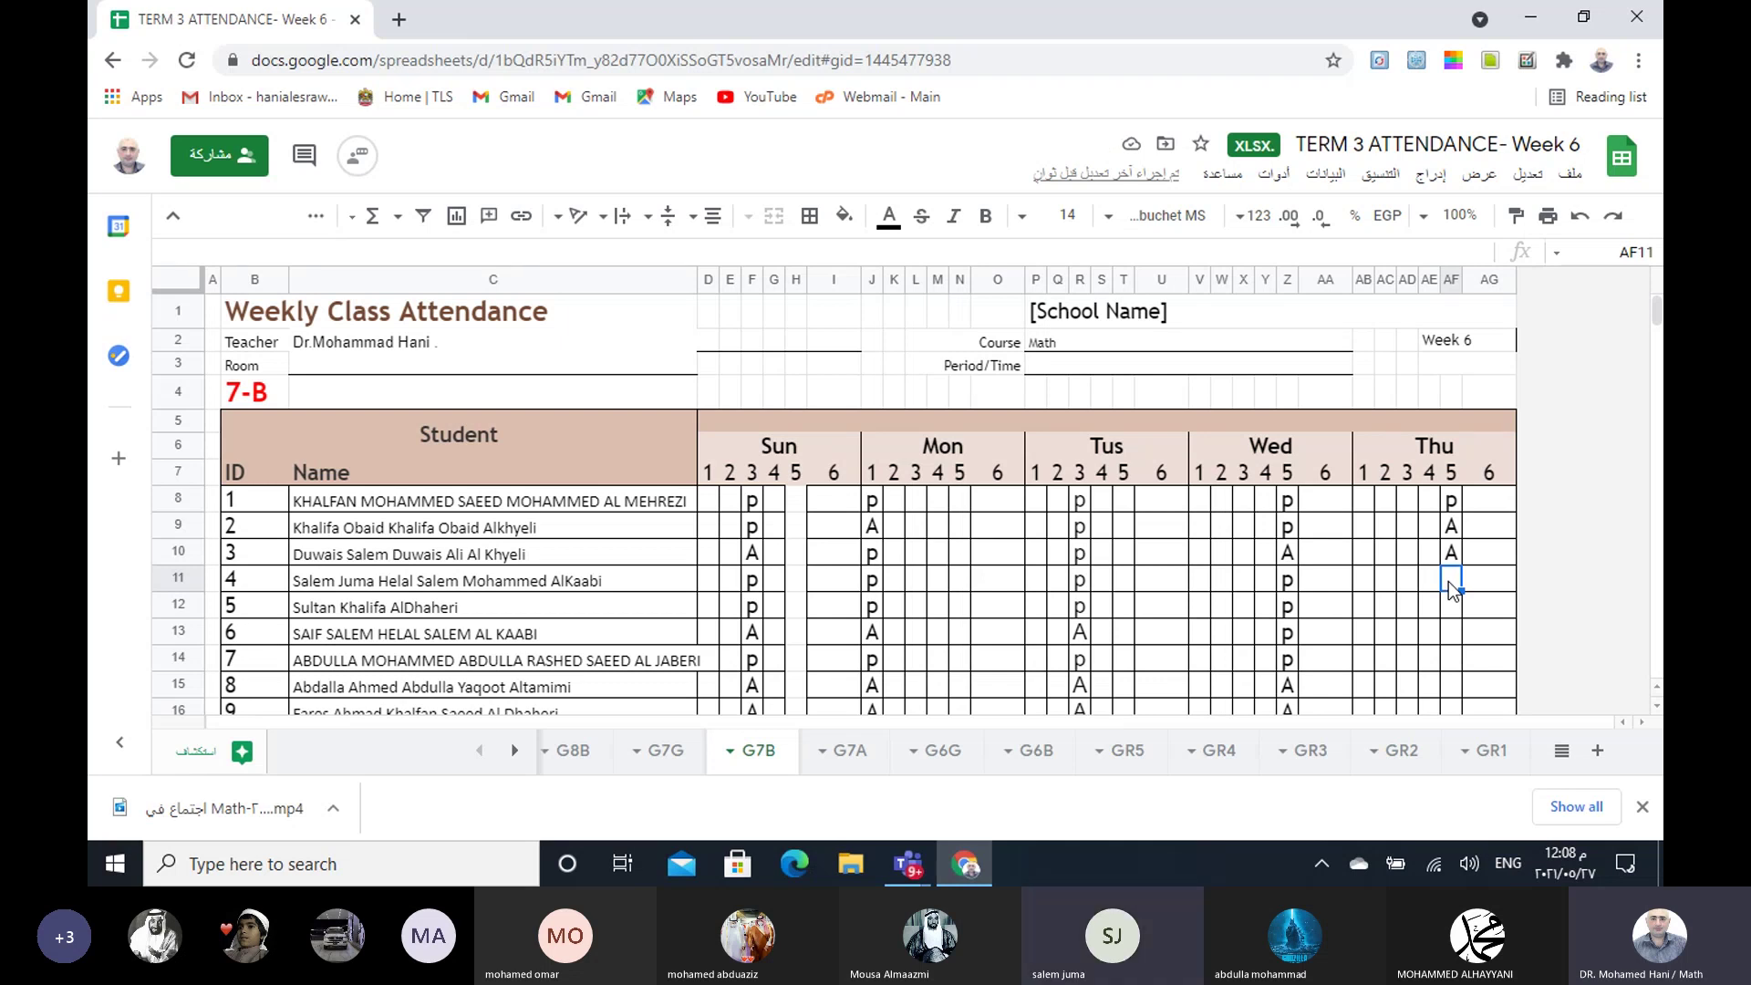
- Mark Thursday period 5 attendance for 7-B students 4 and 5 as p and A in AF11:AF12
{"action": "type", "text": "p"}
{"action": "left_click", "coordinate": [1452, 613]}
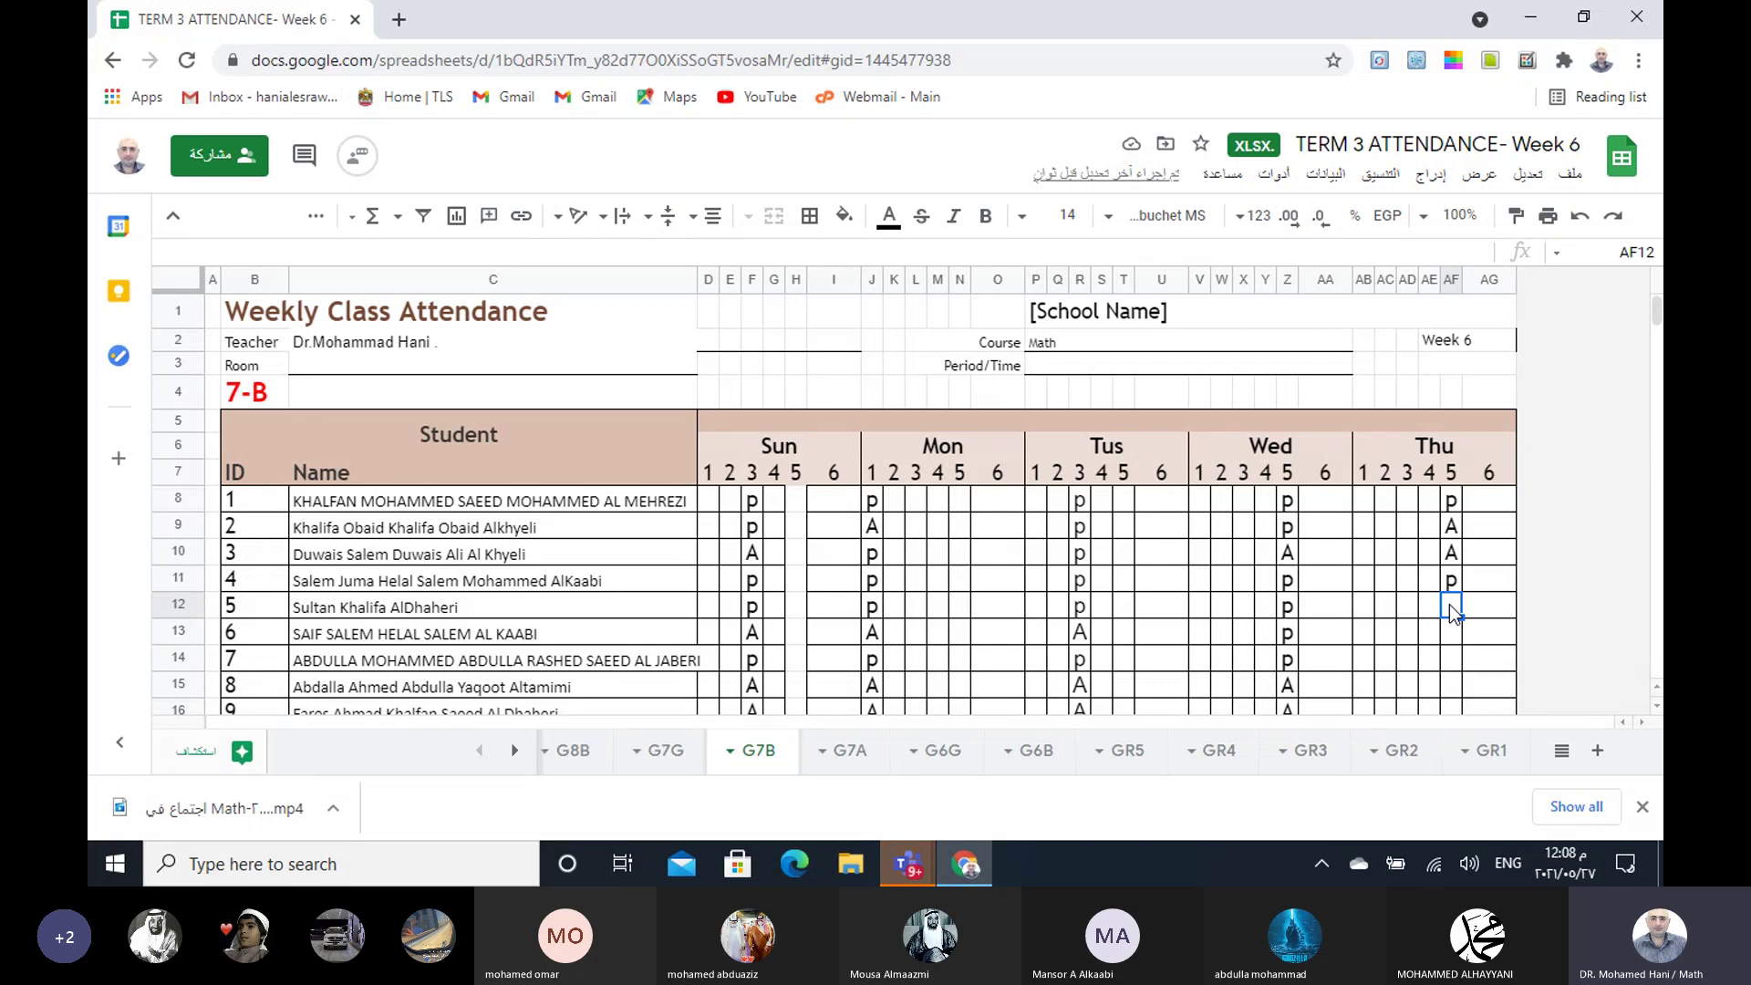
{"action": "type", "text": "A"}
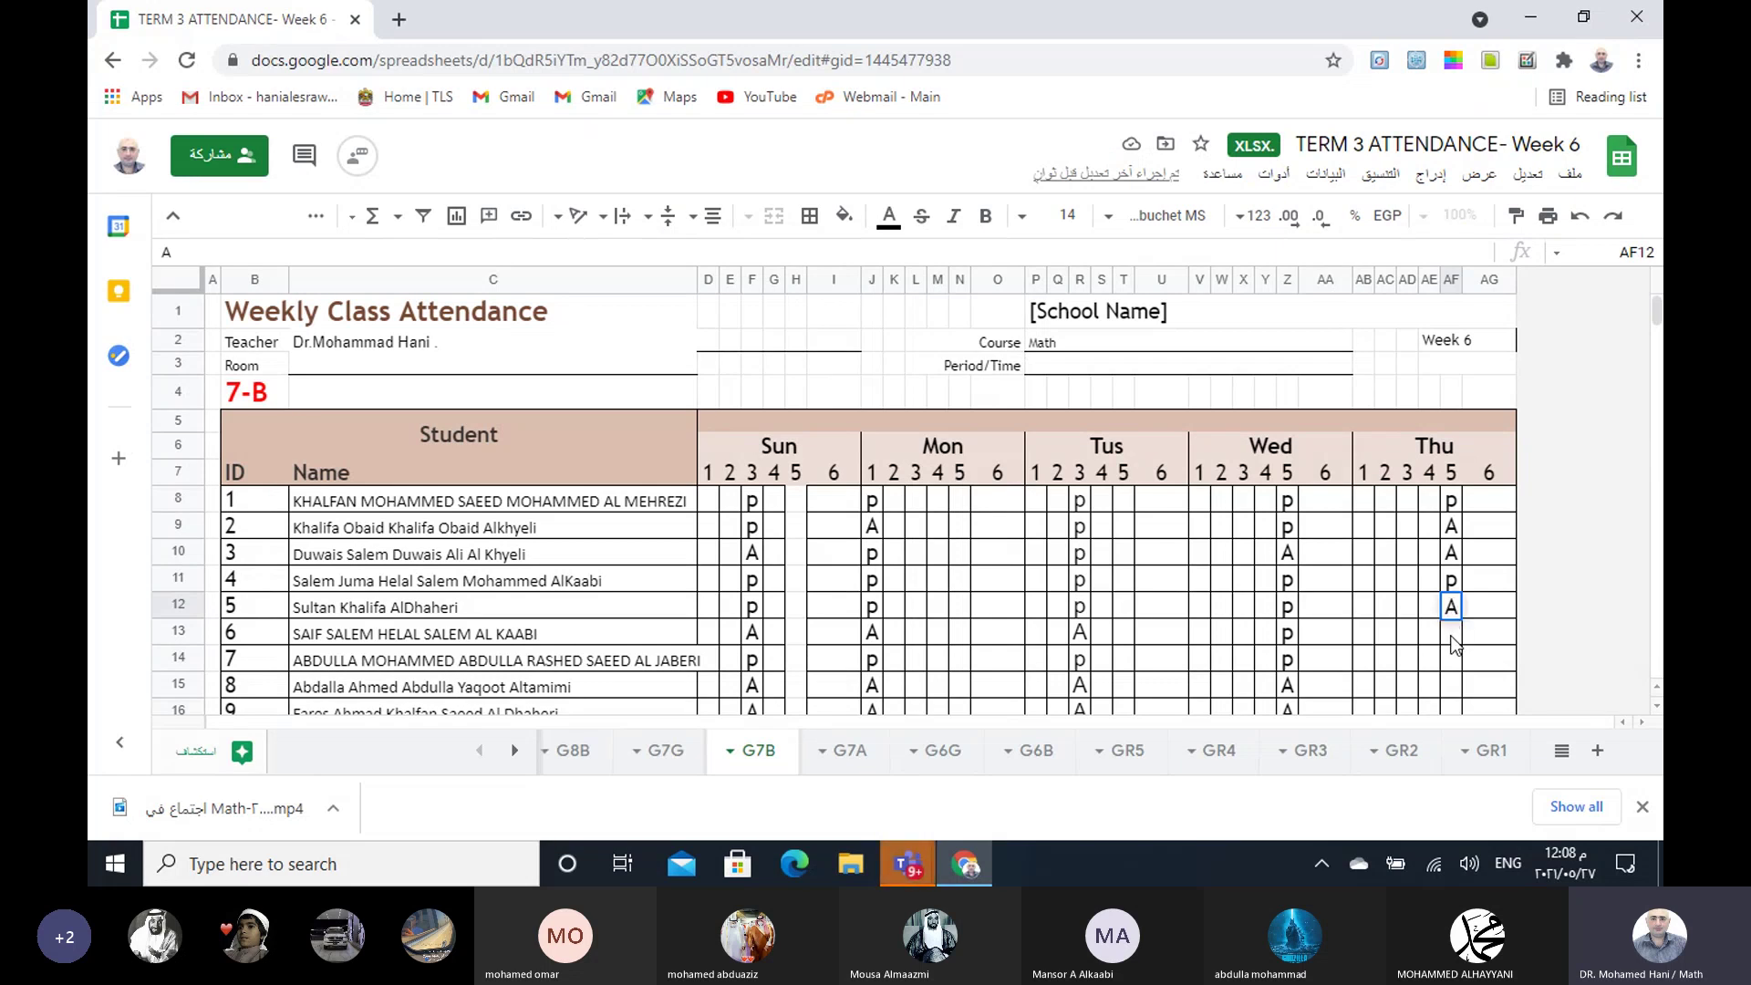
{"action": "key", "text": "Return"}
- Mark Thursday period 5 attendance for 7-B students 6 to 8 as p, p, A in AF13:AF15
{"action": "scroll", "coordinate": [1335, 556], "scroll_direction": "down", "scroll_amount": 3}
{"action": "scroll", "coordinate": [1457, 469], "scroll_direction": "down", "scroll_amount": 1}
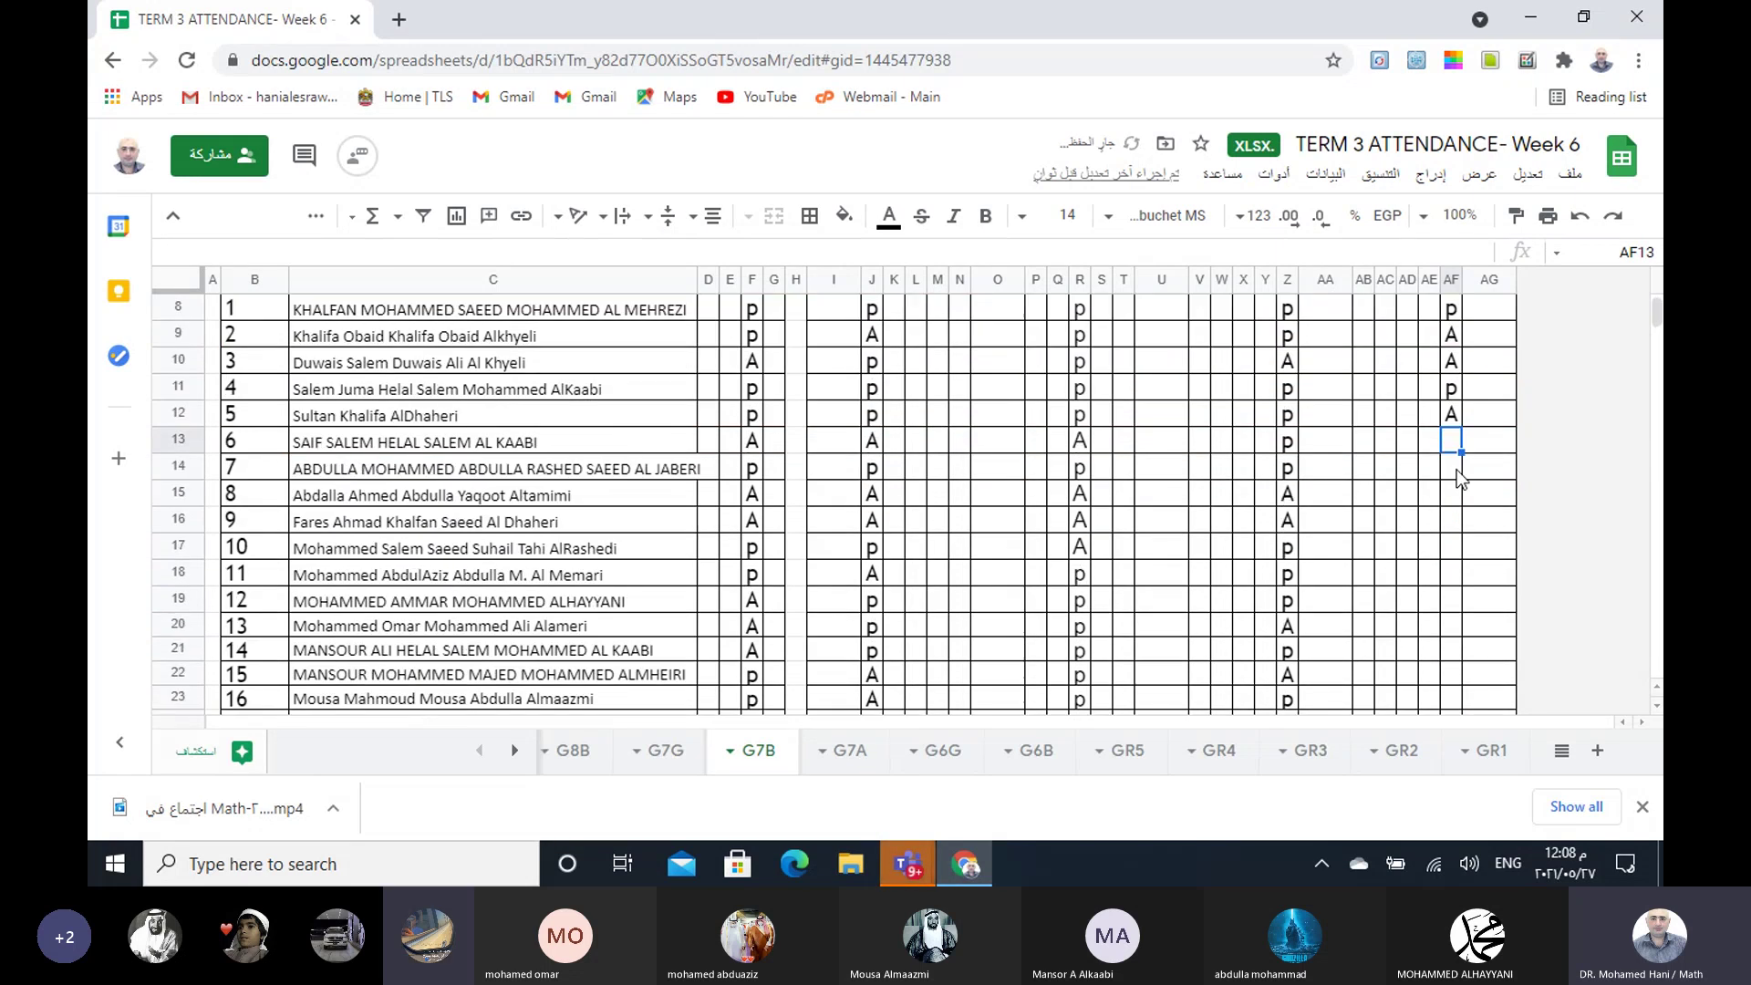
{"action": "type", "text": "p"}
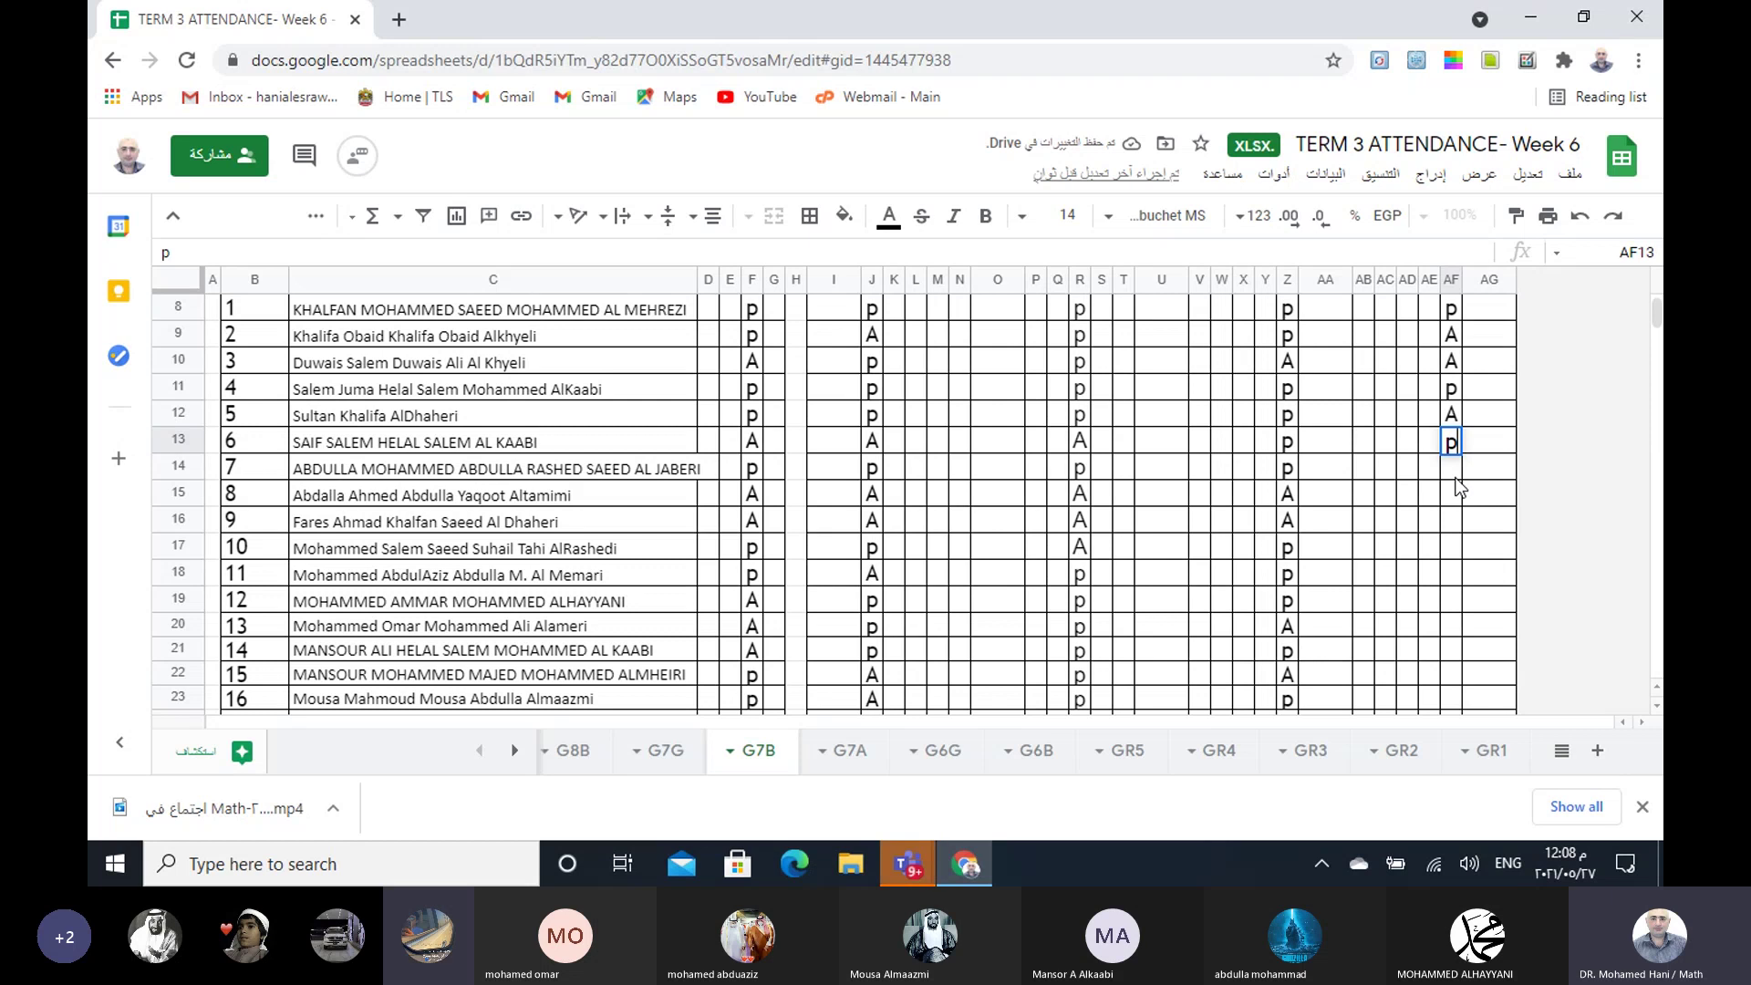
{"action": "key", "text": "Return"}
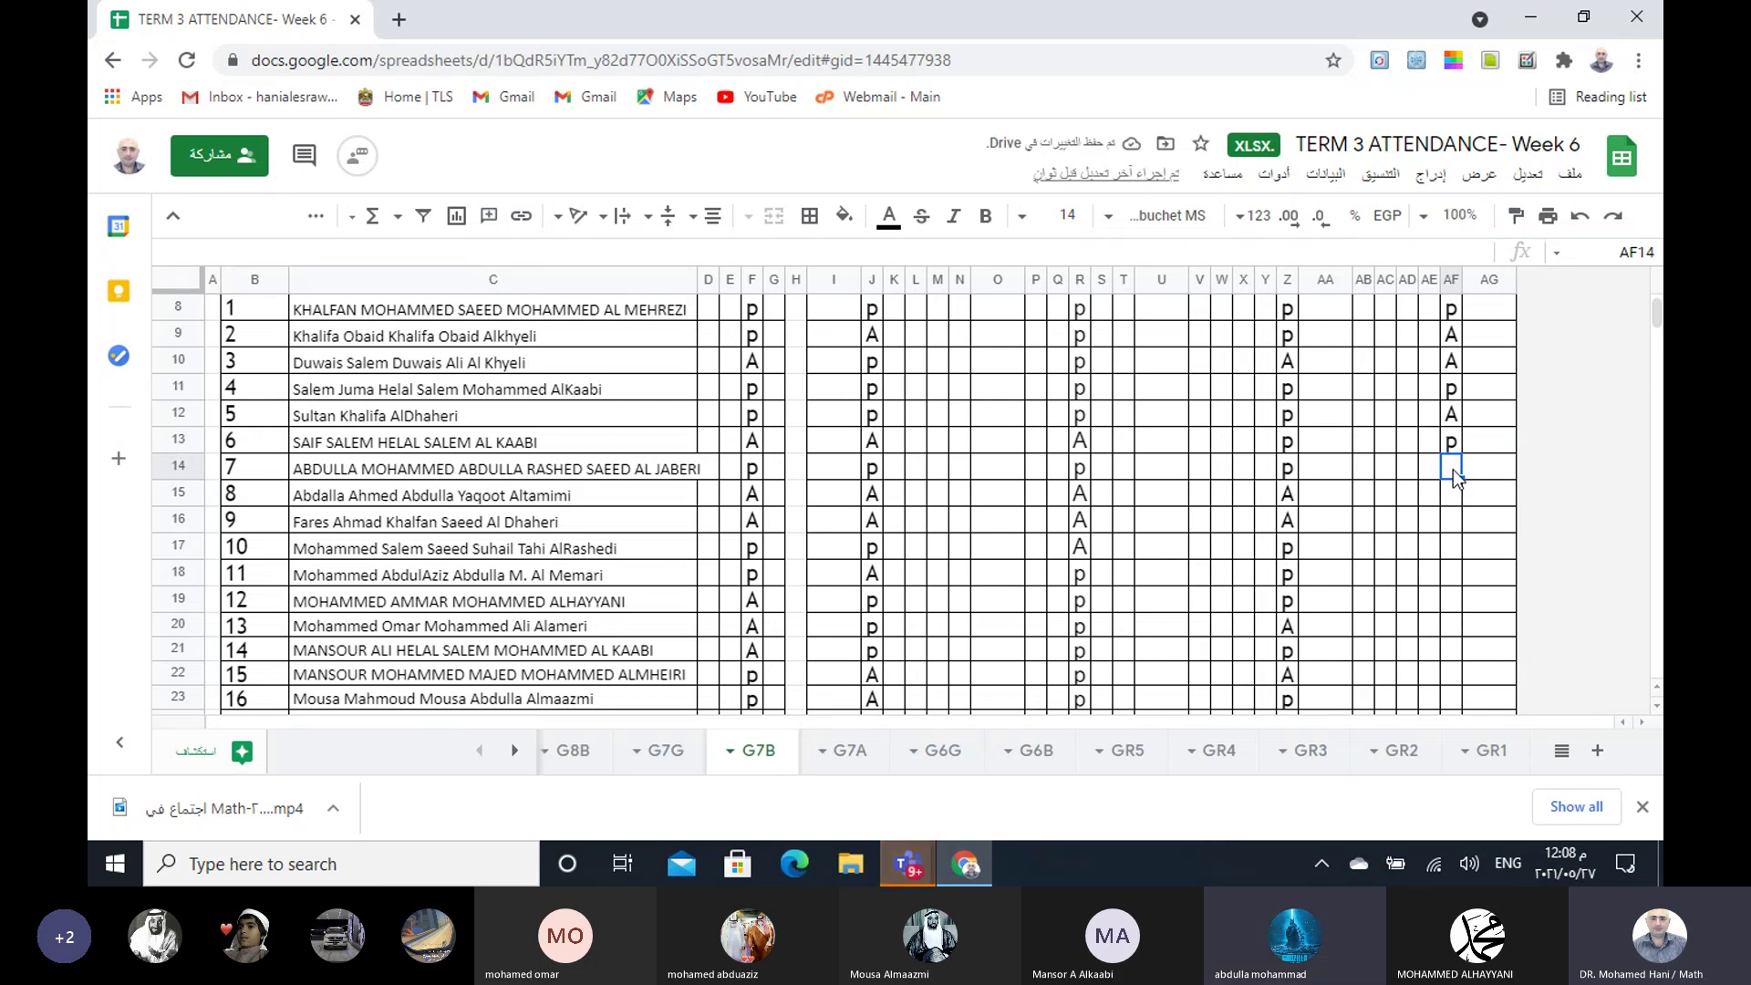
{"action": "type", "text": "p"}
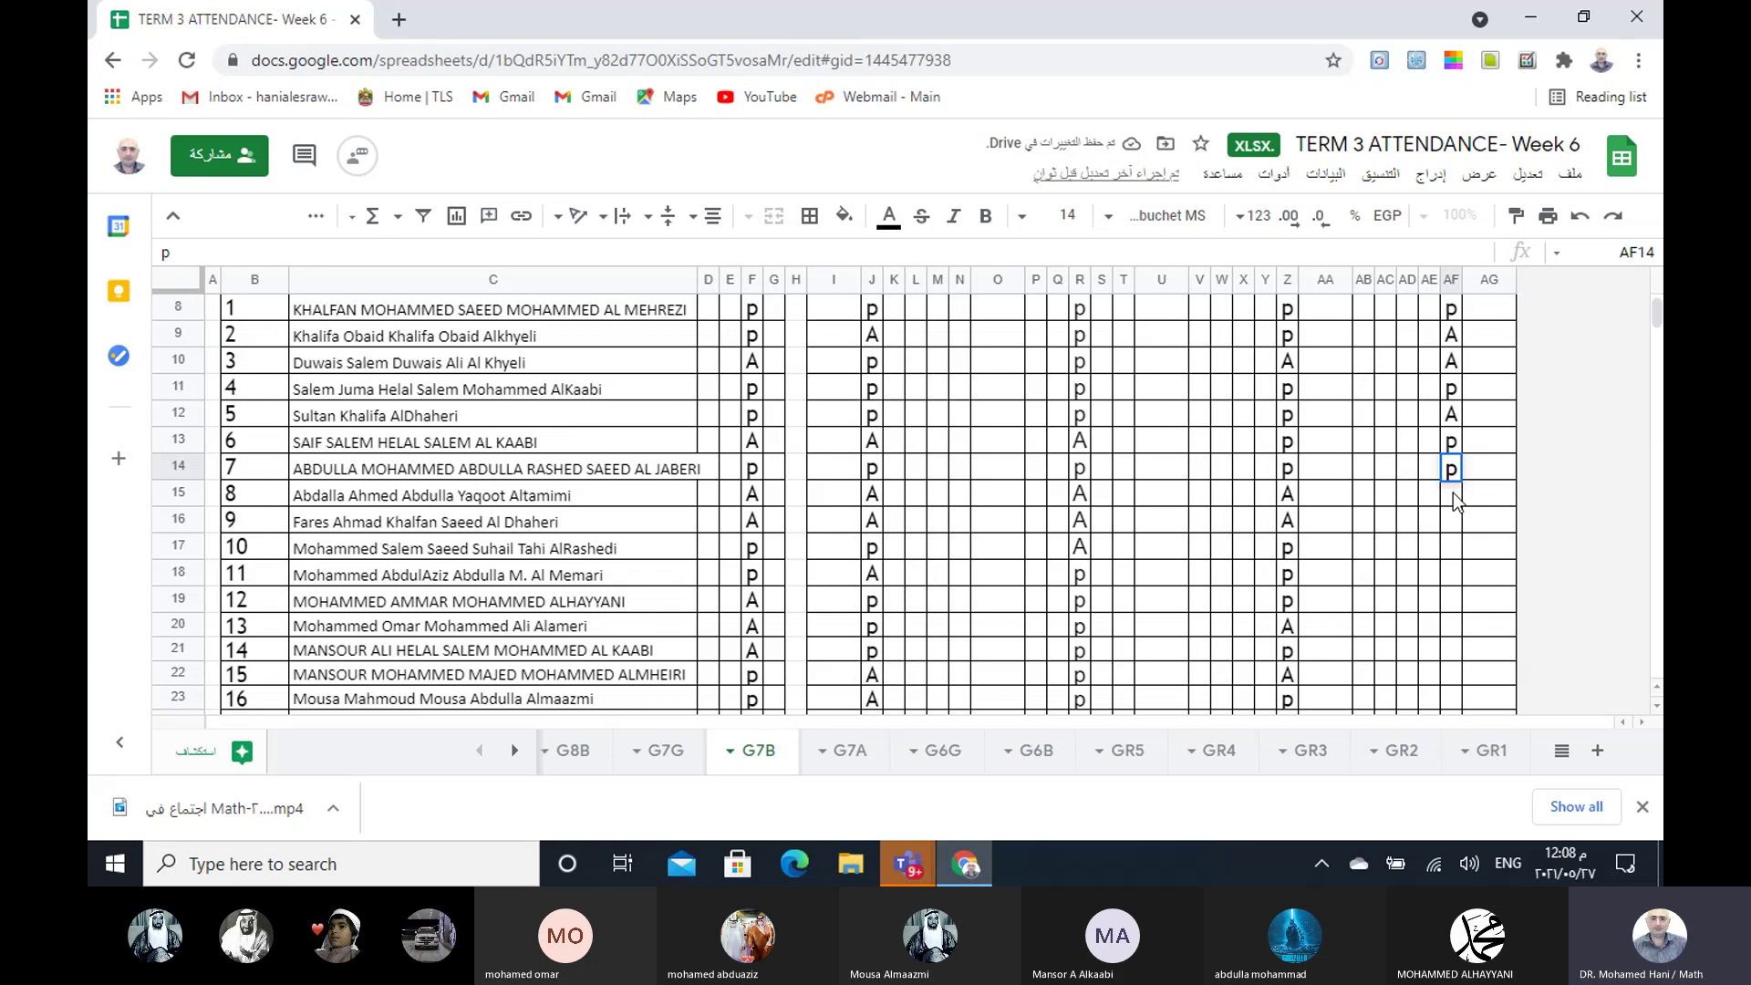
{"action": "key", "text": "Return"}
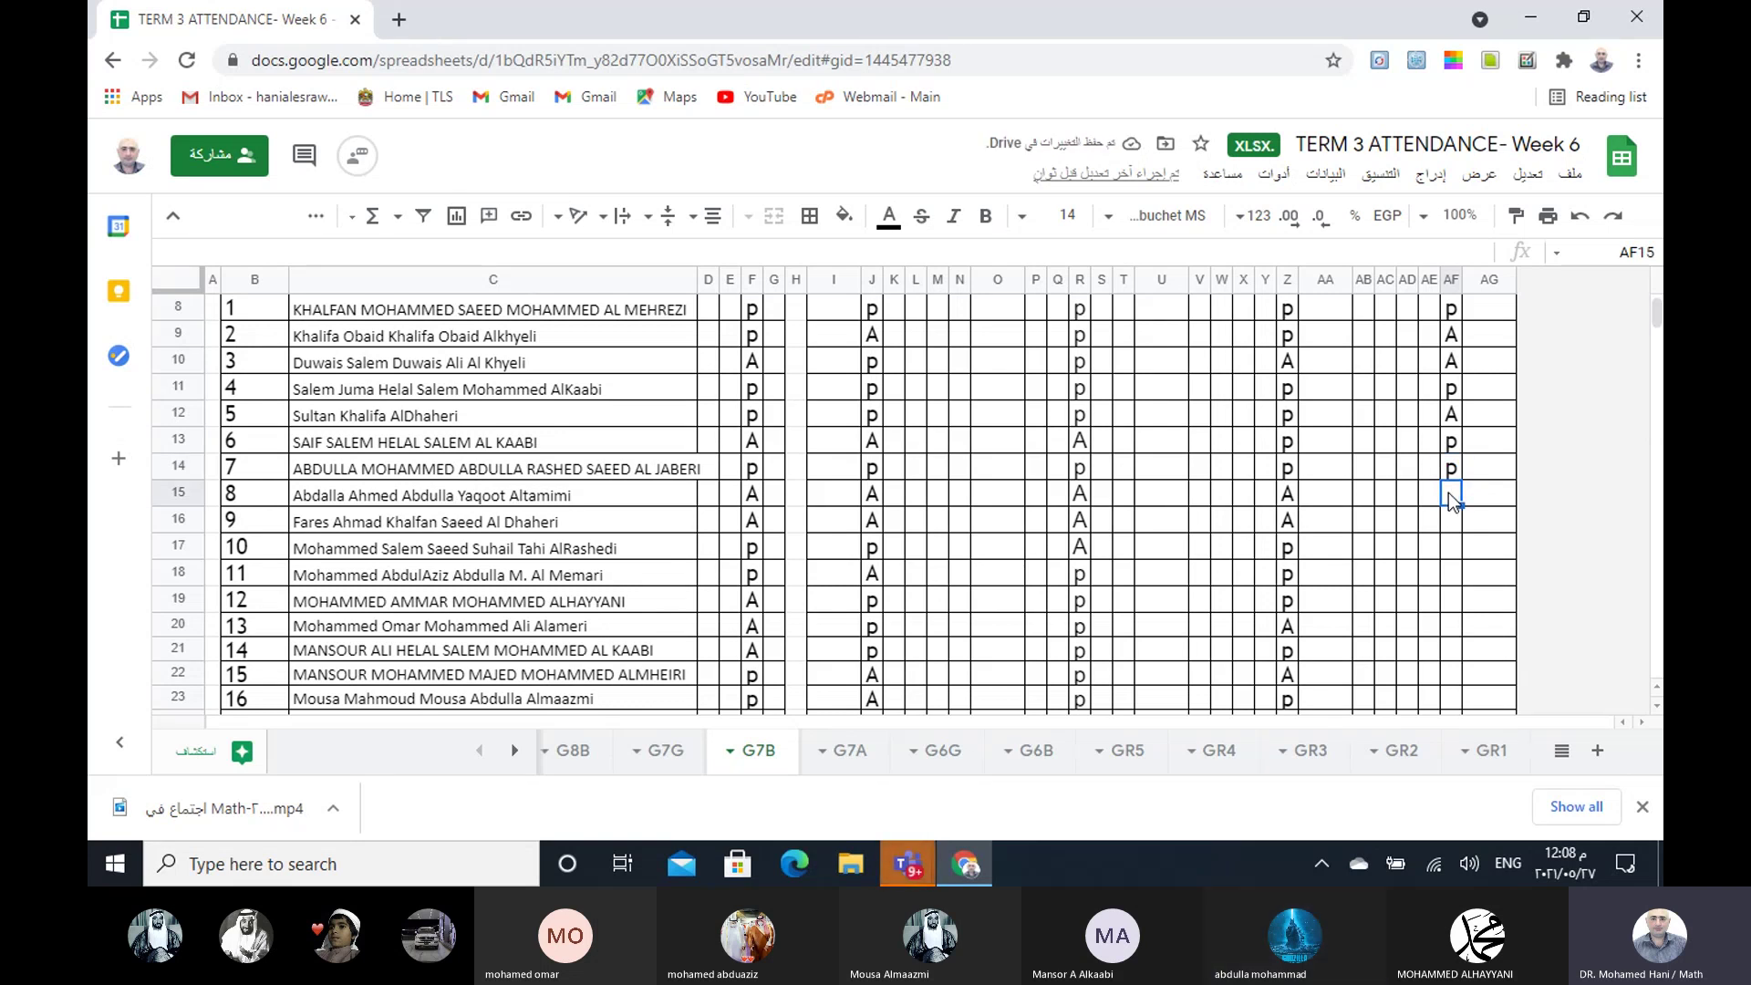
{"action": "type", "text": "A"}
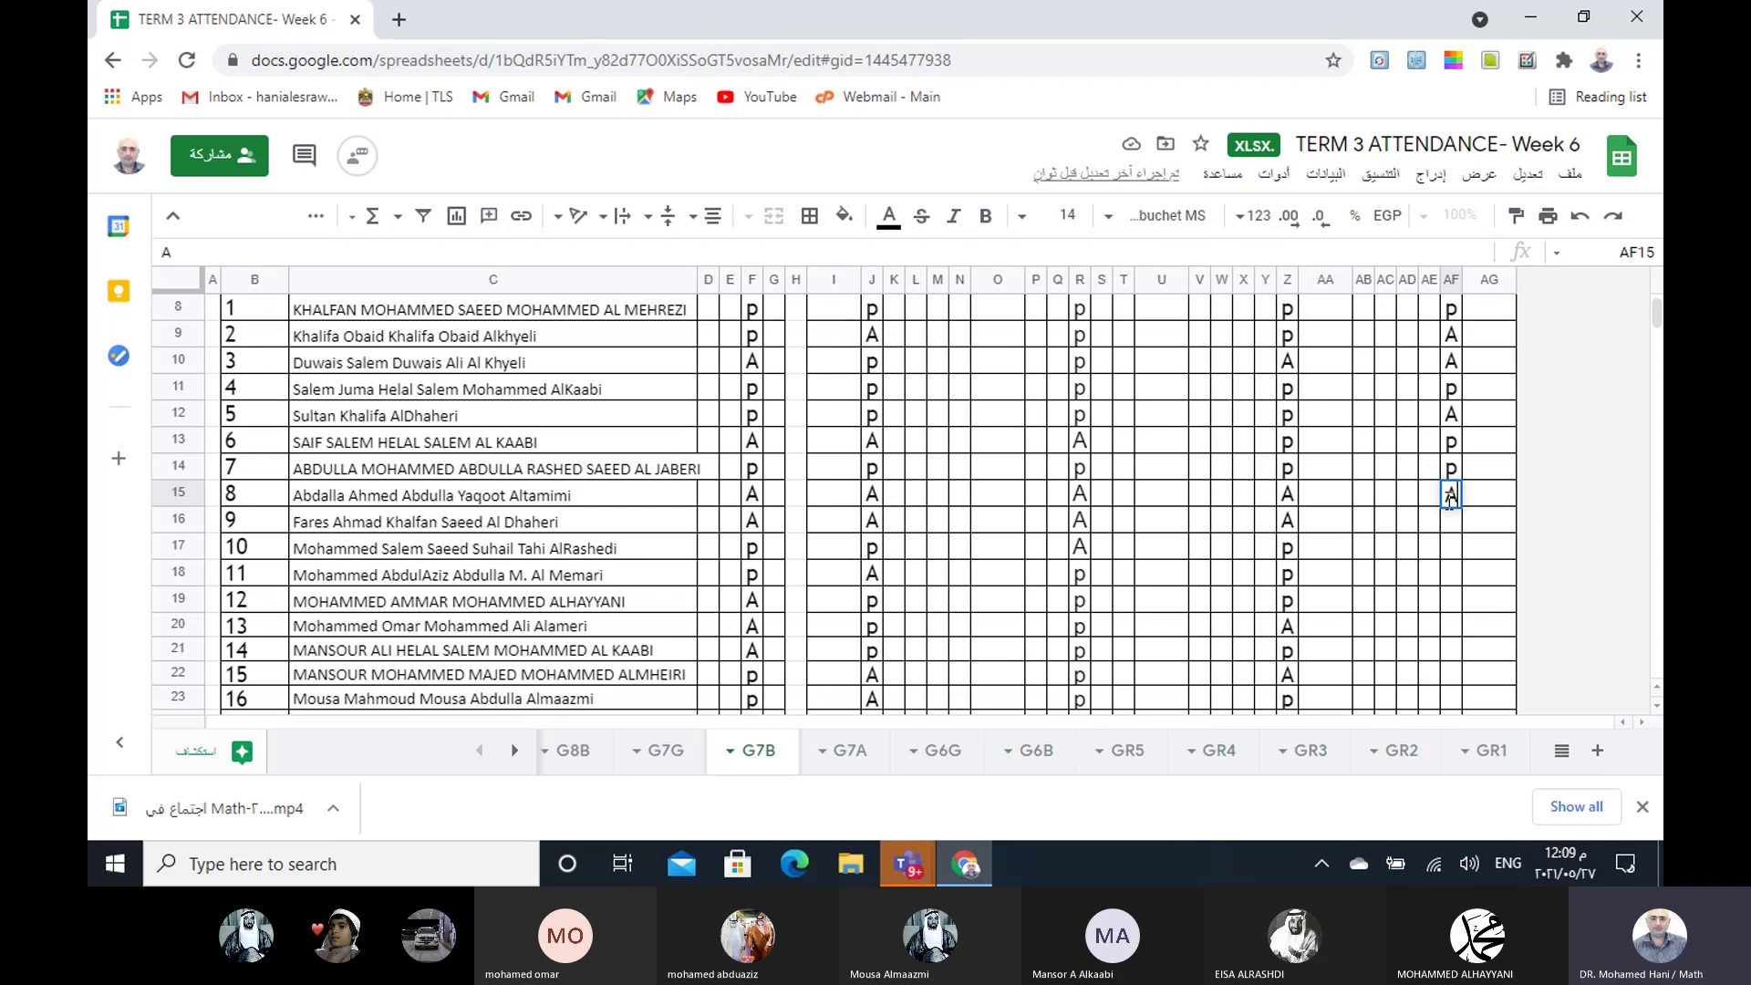
{"action": "key", "text": "Return"}
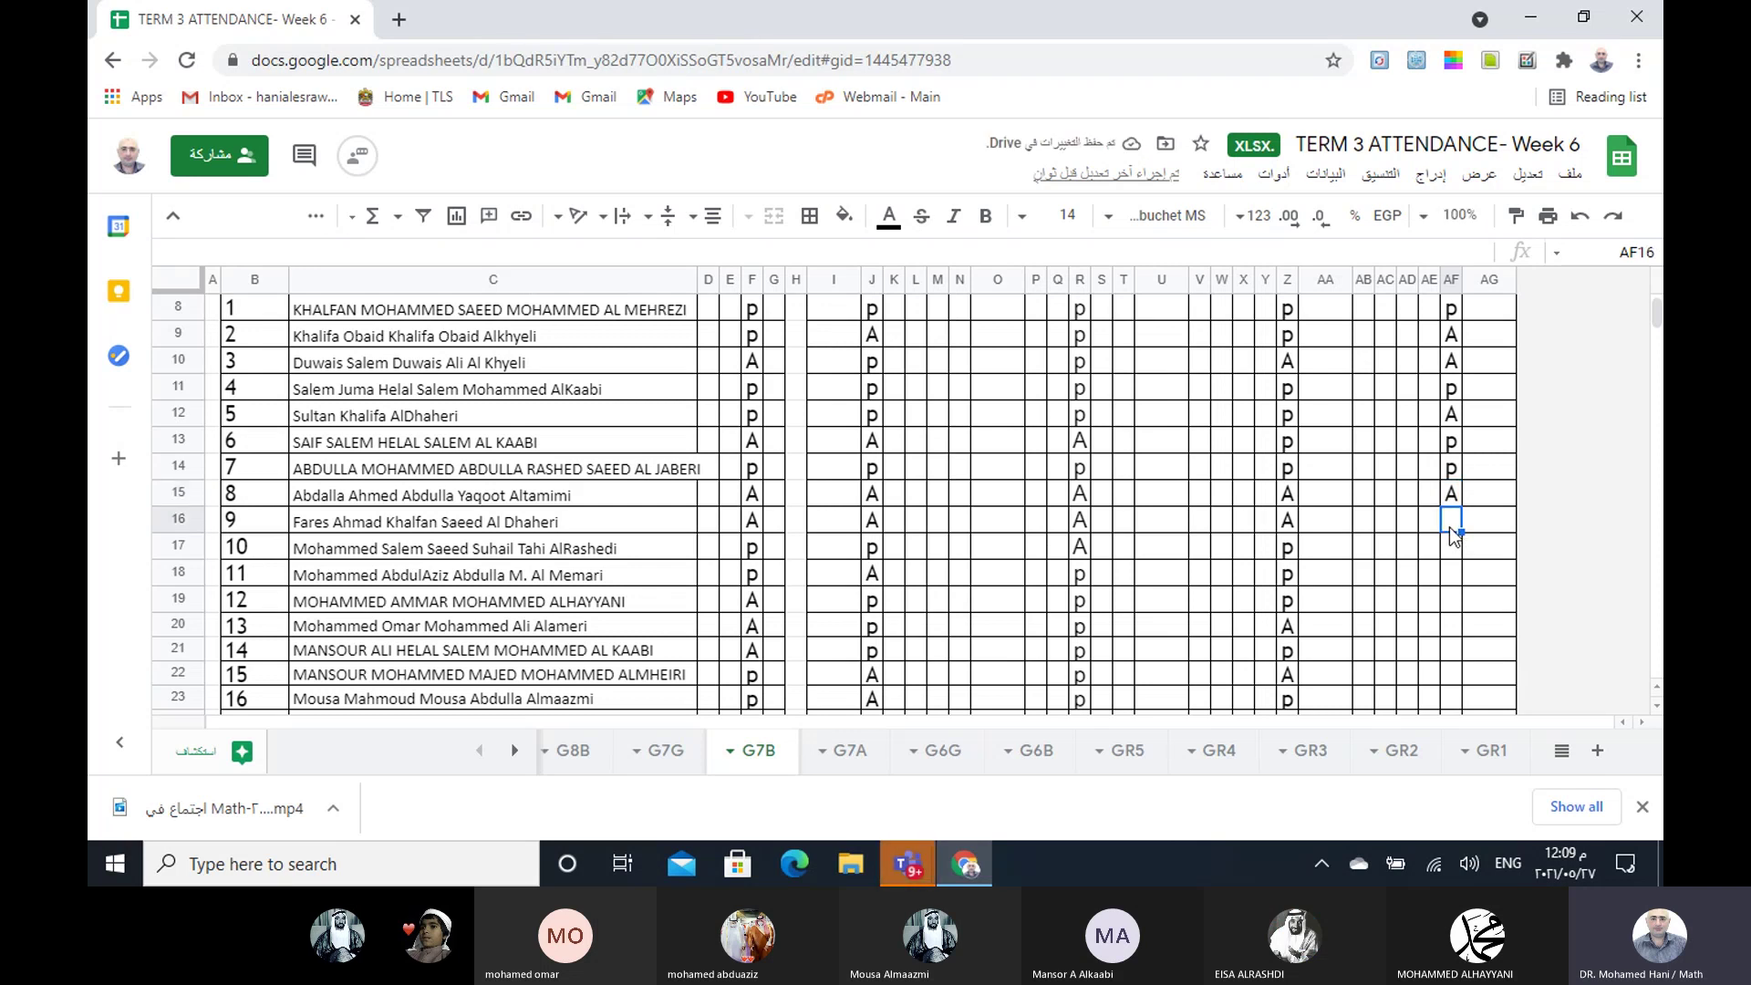
- Mark Thursday period 5 attendance for 7-B students 9 to 11 as A, A, p in AF16:AF18
{"action": "type", "text": "A"}
{"action": "key", "text": "Return"}
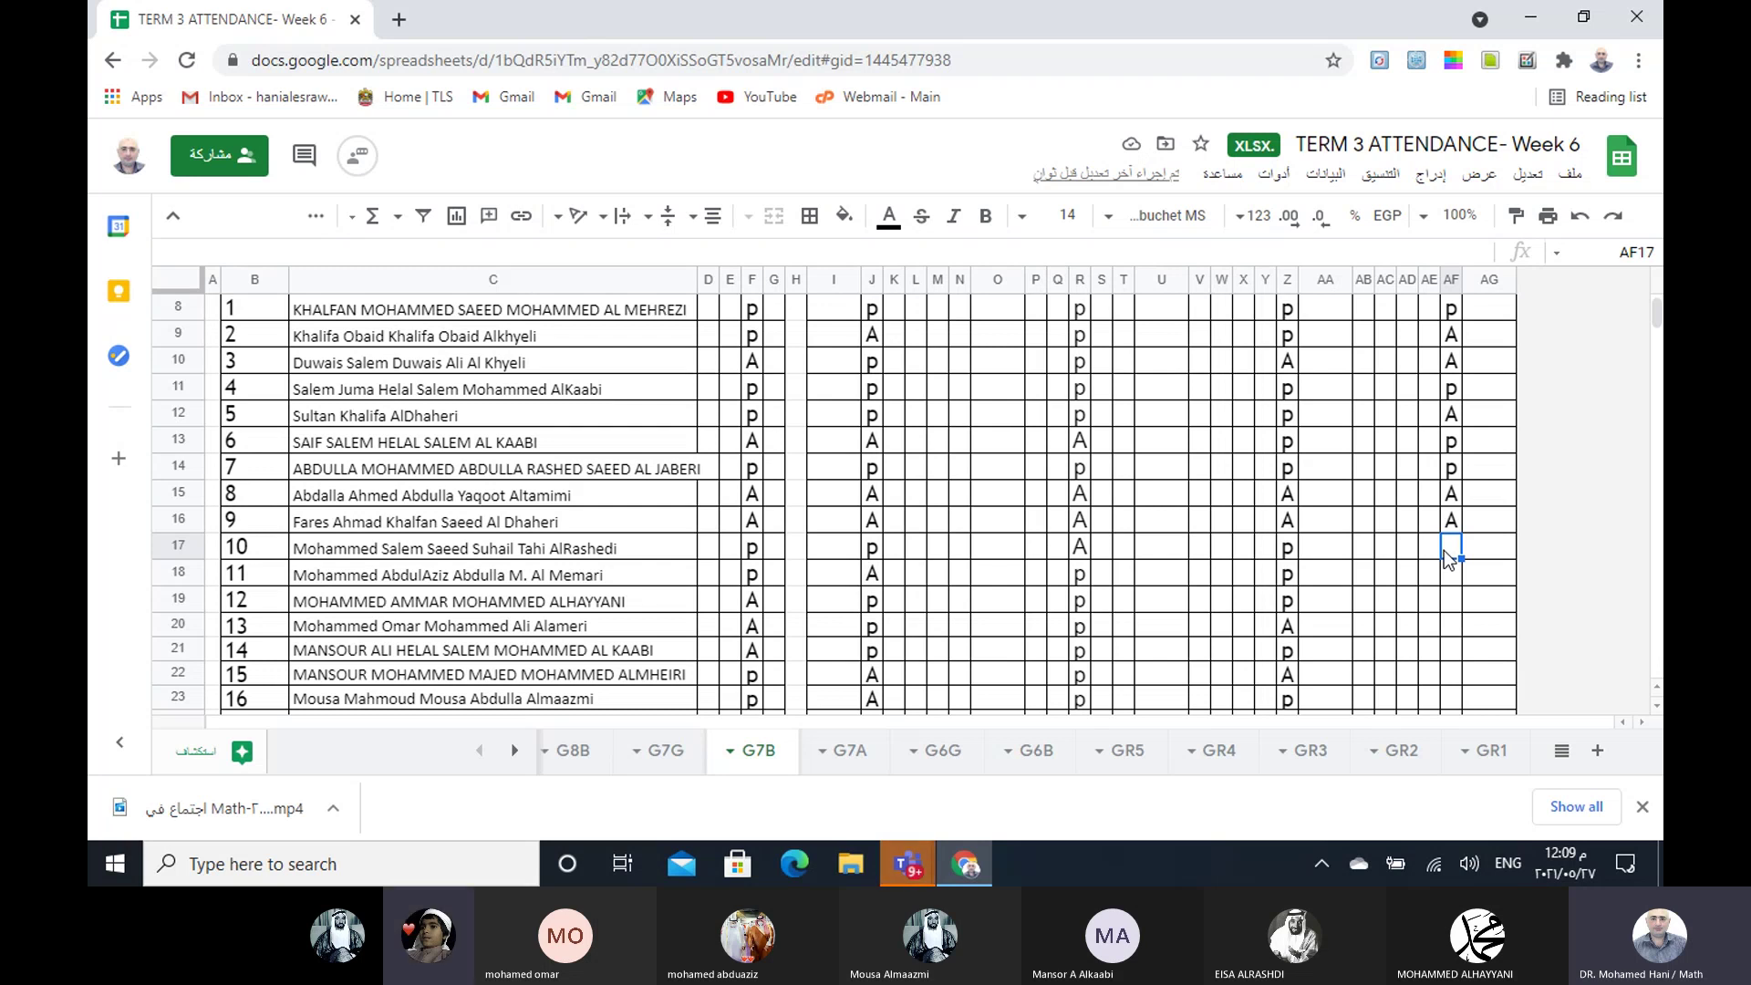
{"action": "type", "text": "A"}
{"action": "key", "text": "Return"}
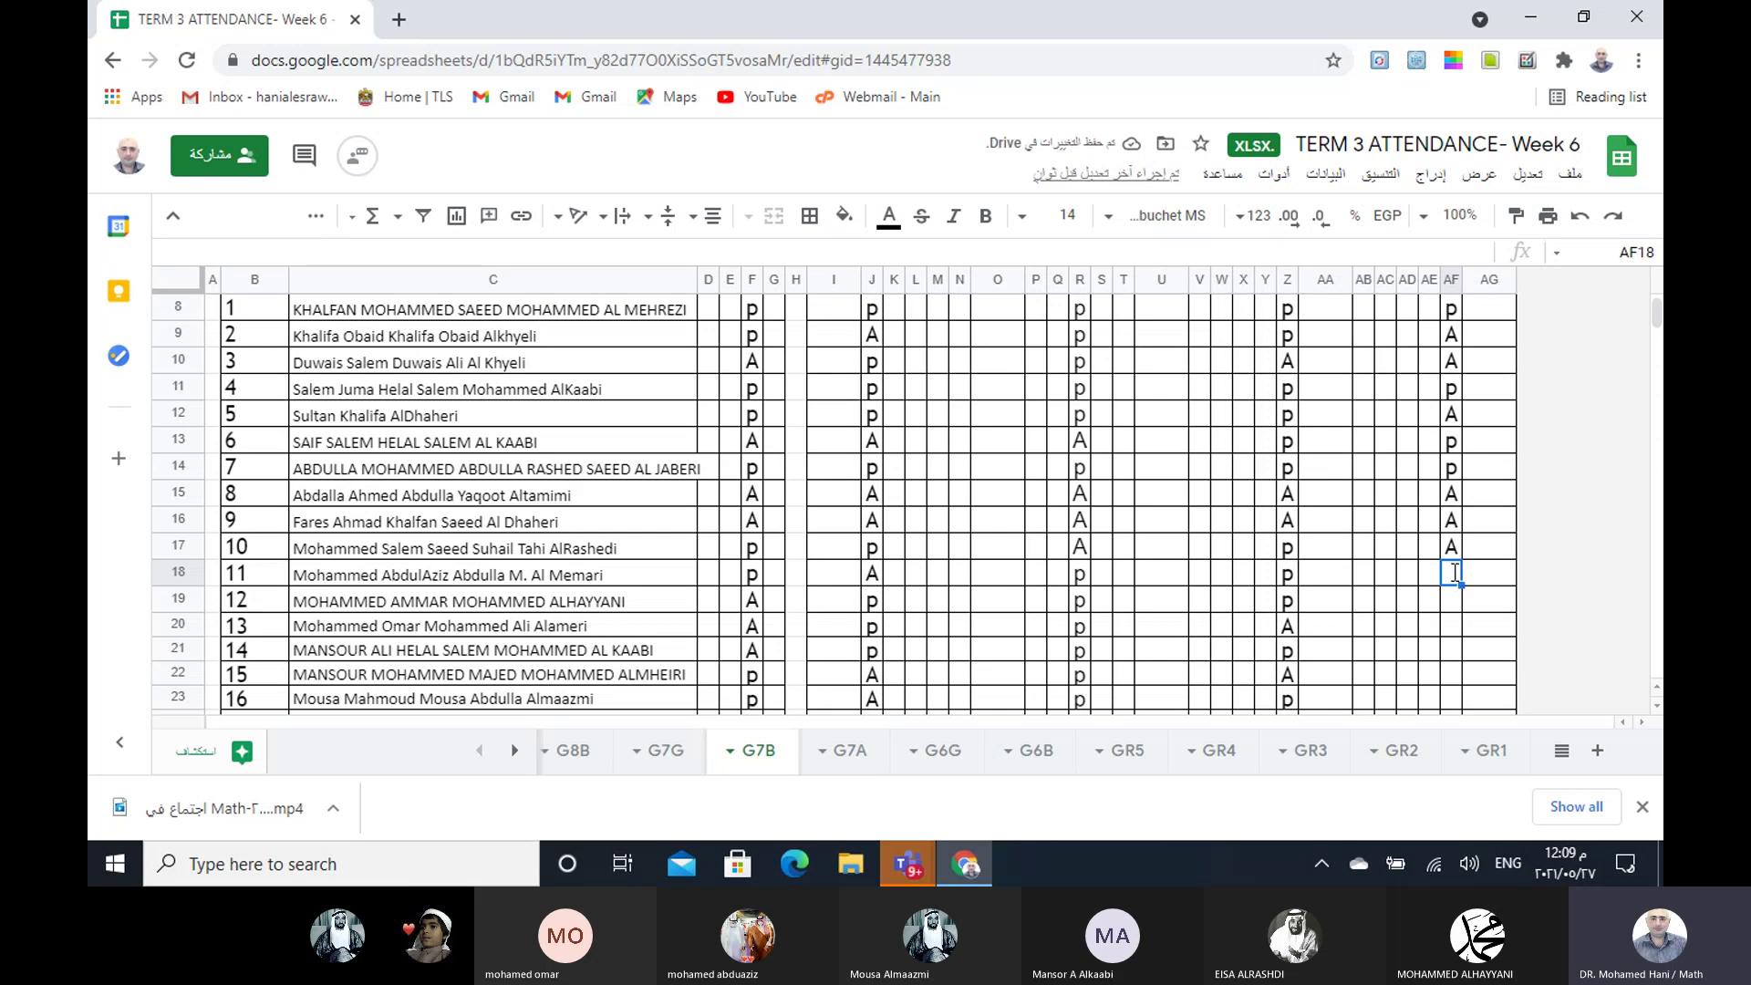
{"action": "type", "text": "p"}
{"action": "key", "text": "Return"}
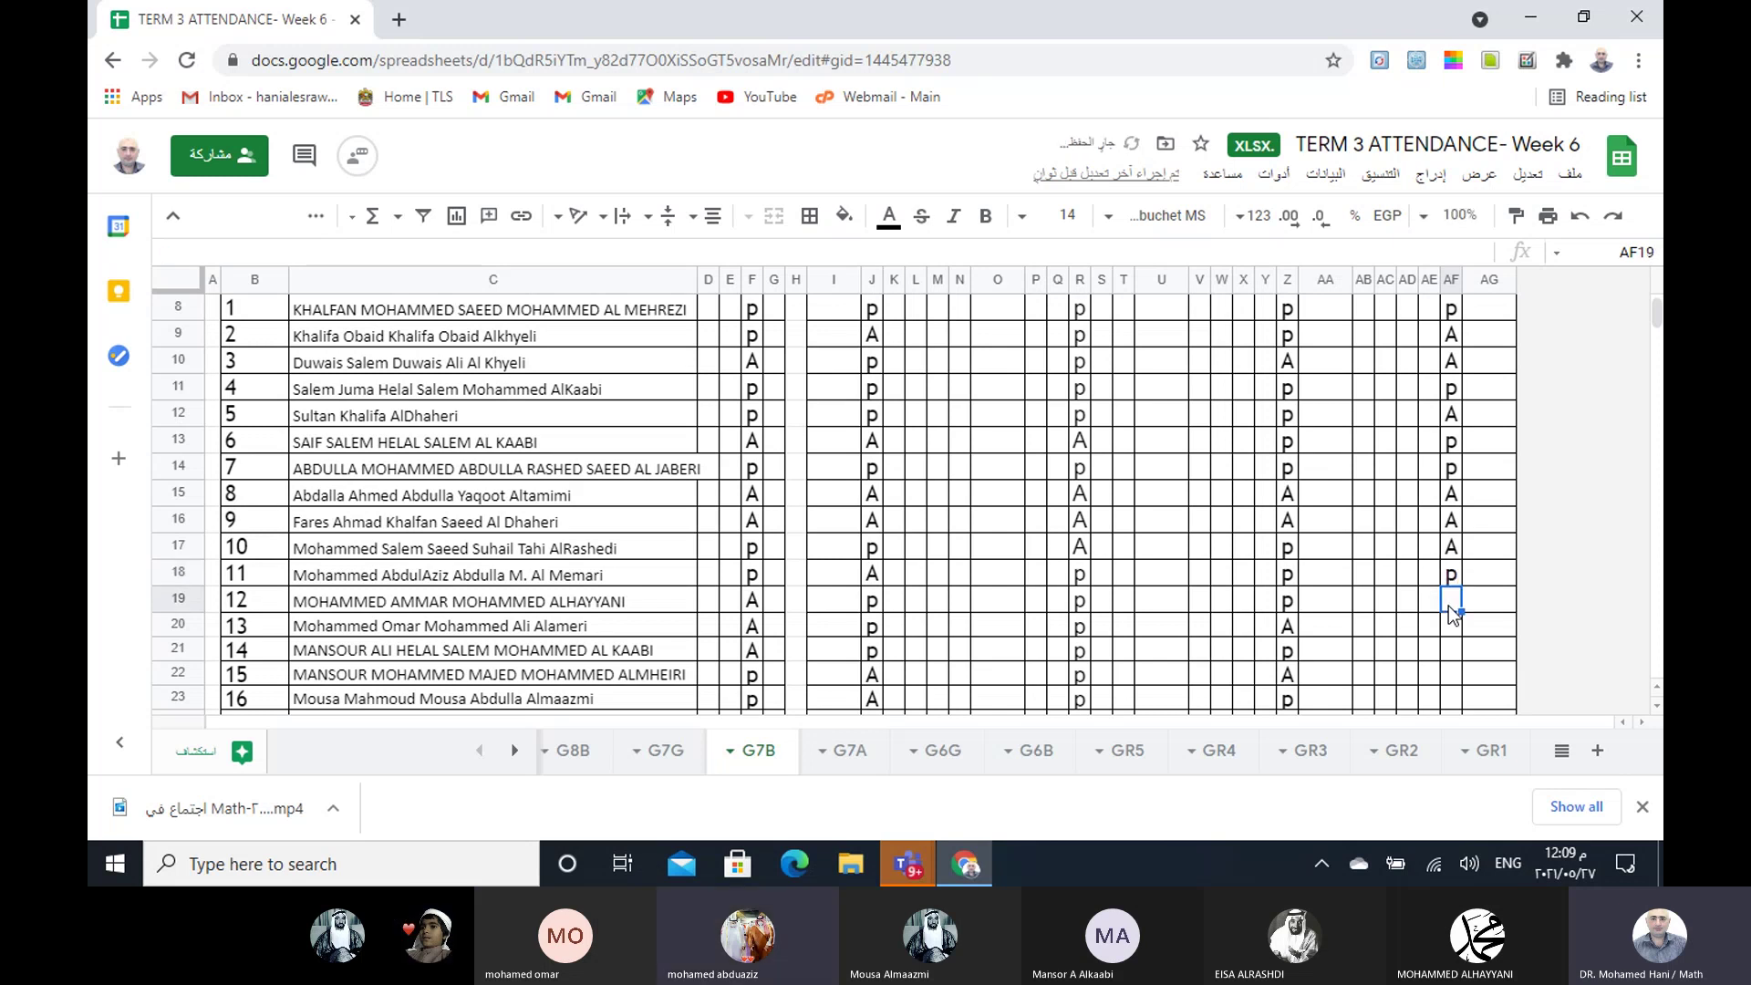
- Change student 10's Thursday period 5 mark in AF17 to p, and mark student 12 as p in AF19
{"action": "left_click", "coordinate": [1454, 549]}
{"action": "type", "text": "p"}
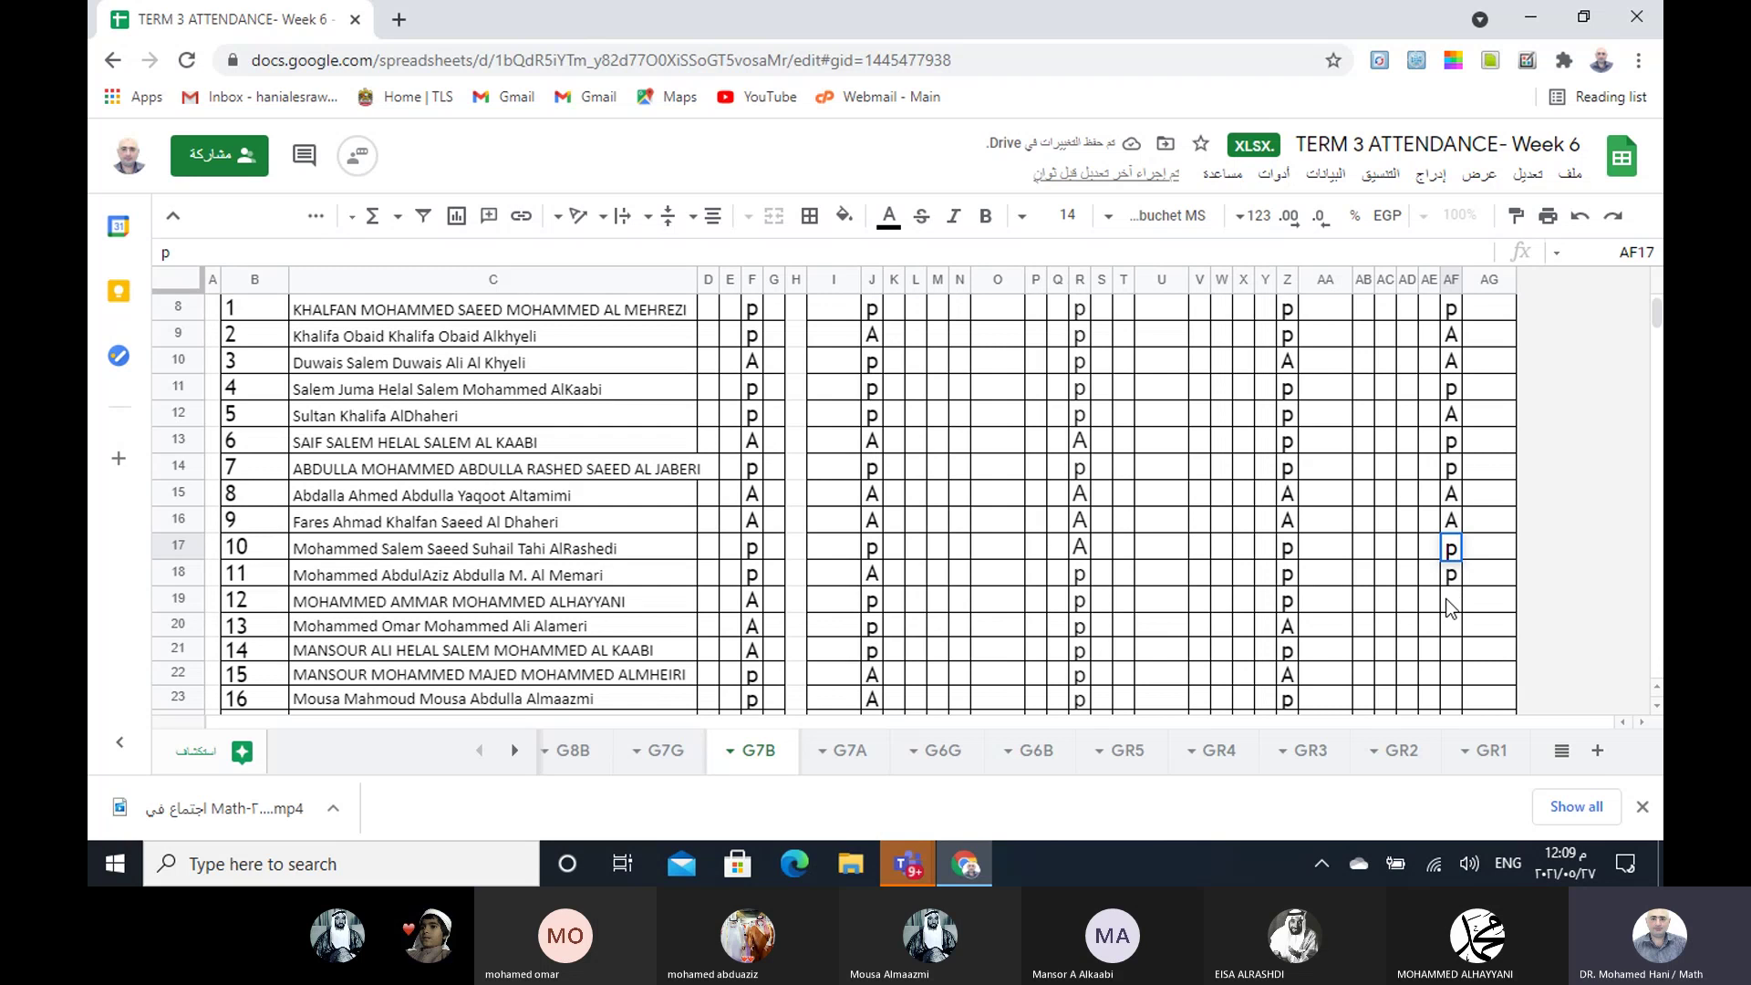
{"action": "left_click", "coordinate": [1447, 604]}
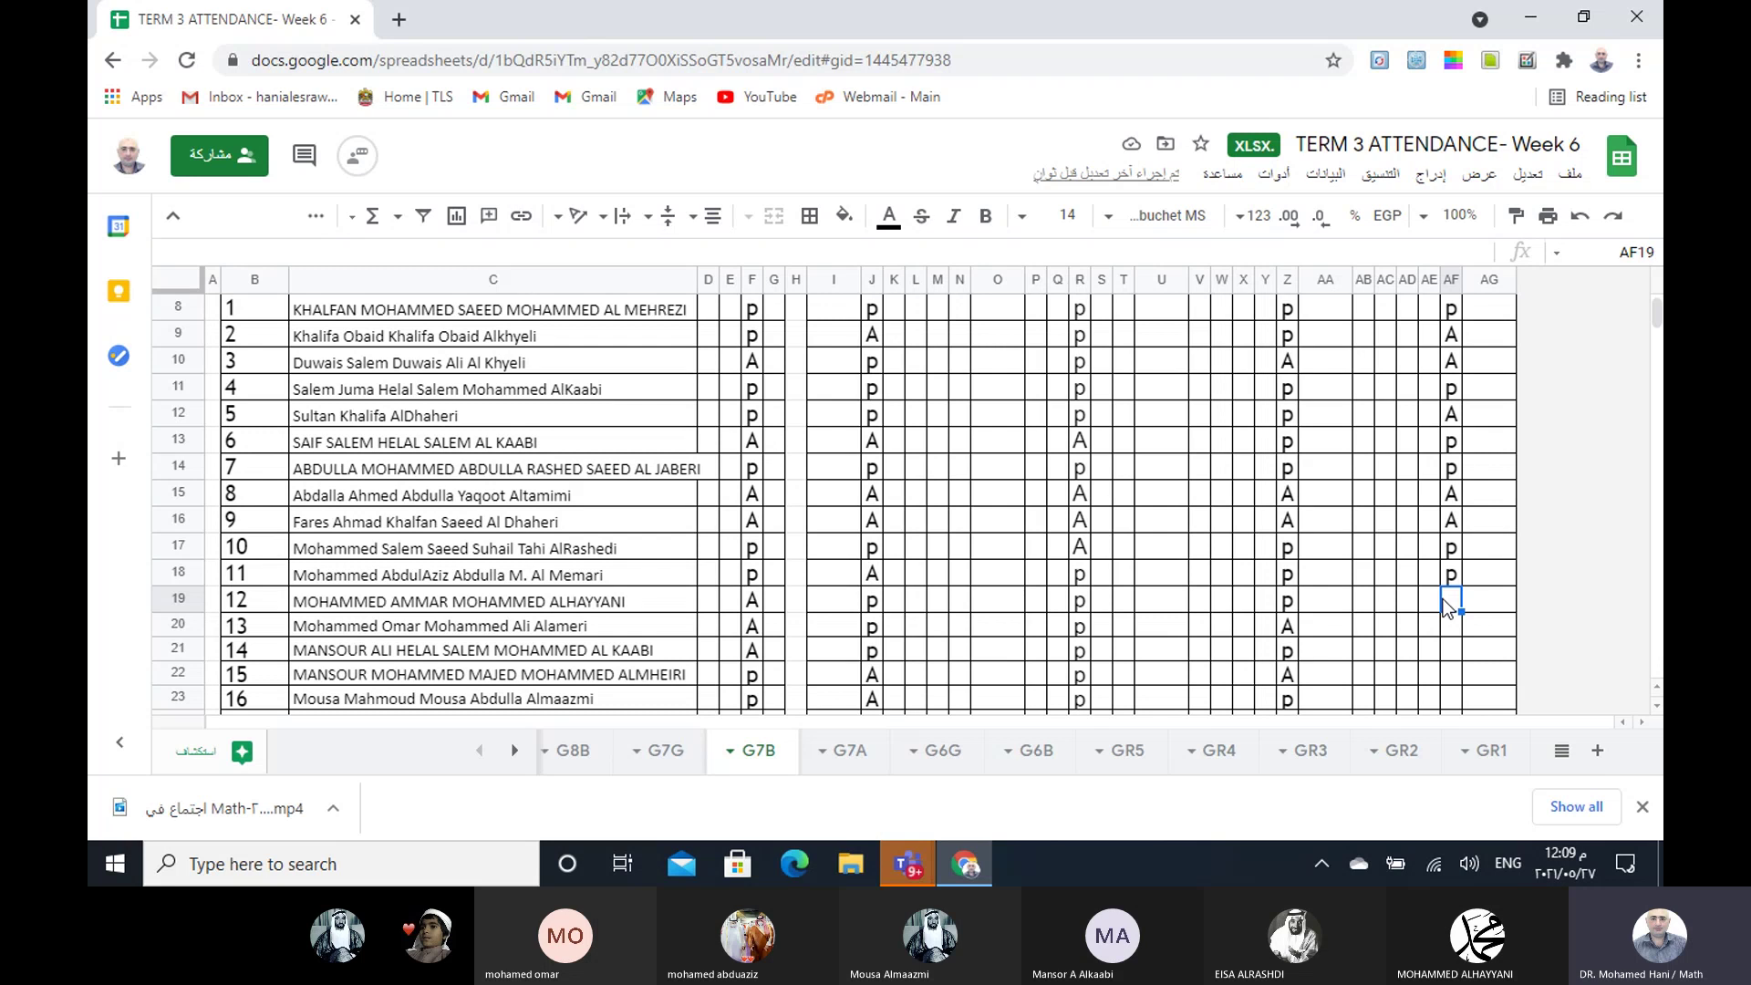
{"action": "type", "text": "p"}
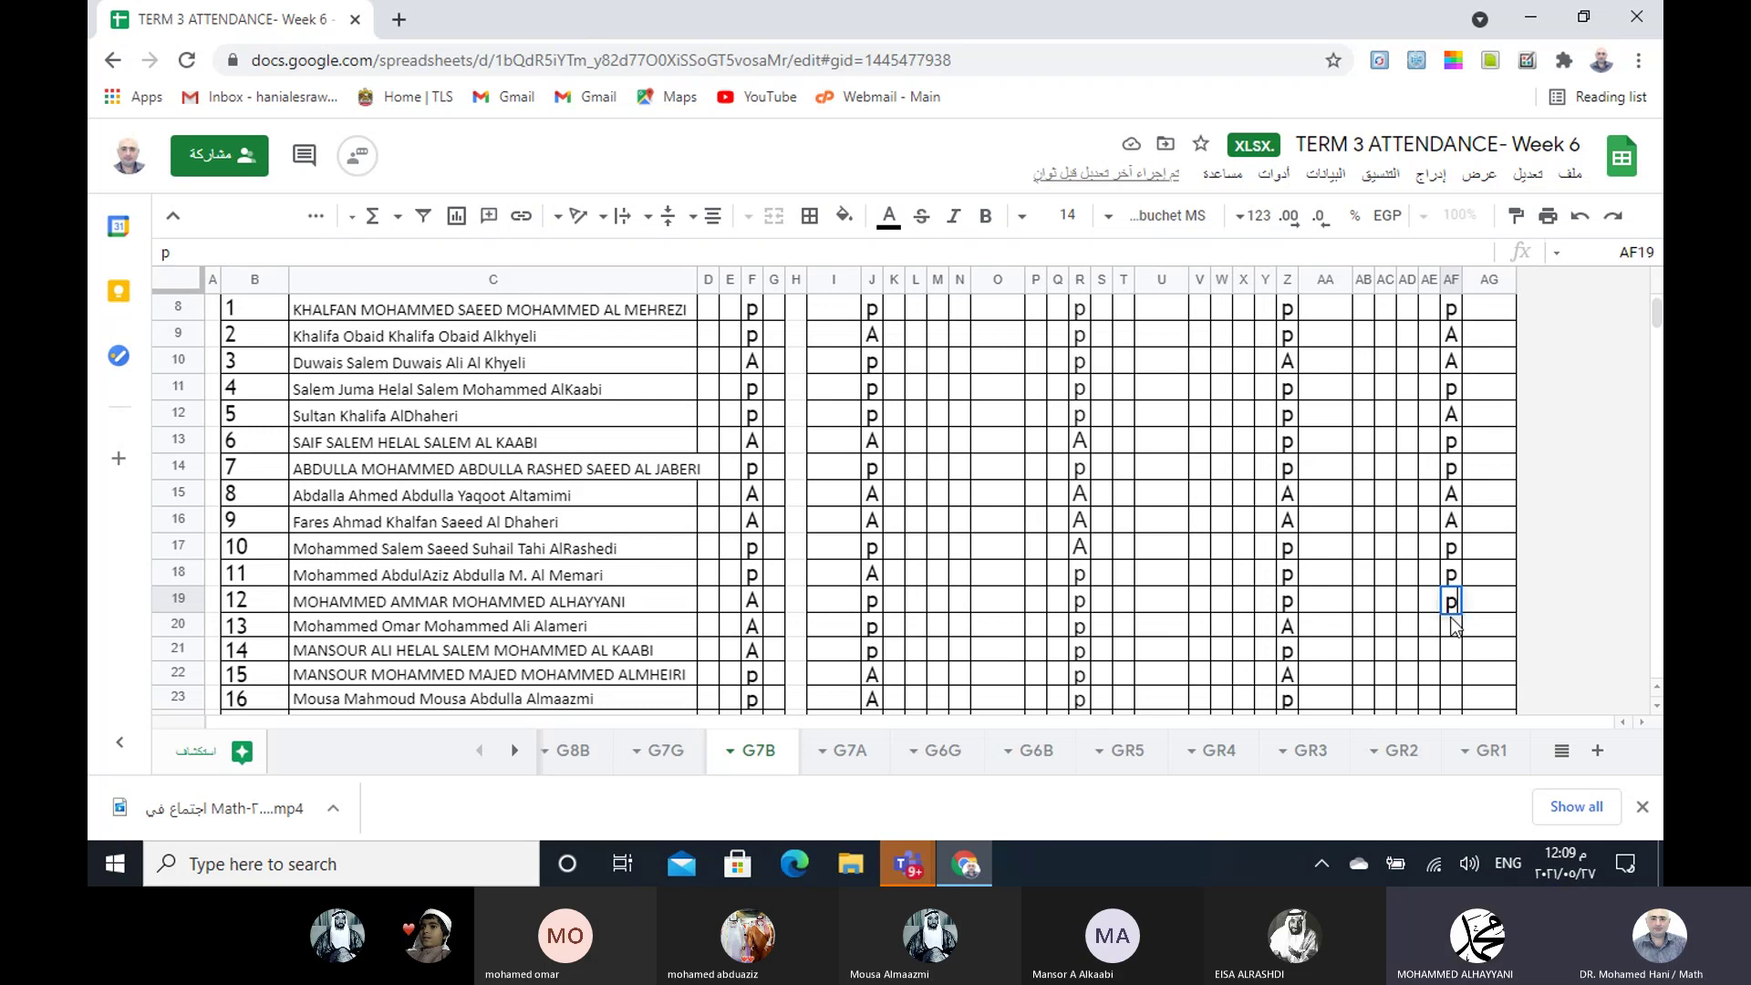
- Mark Thursday period 5 attendance for 7-B students 13 and 14 as p in AF20 and AF21
{"action": "left_click", "coordinate": [1453, 629]}
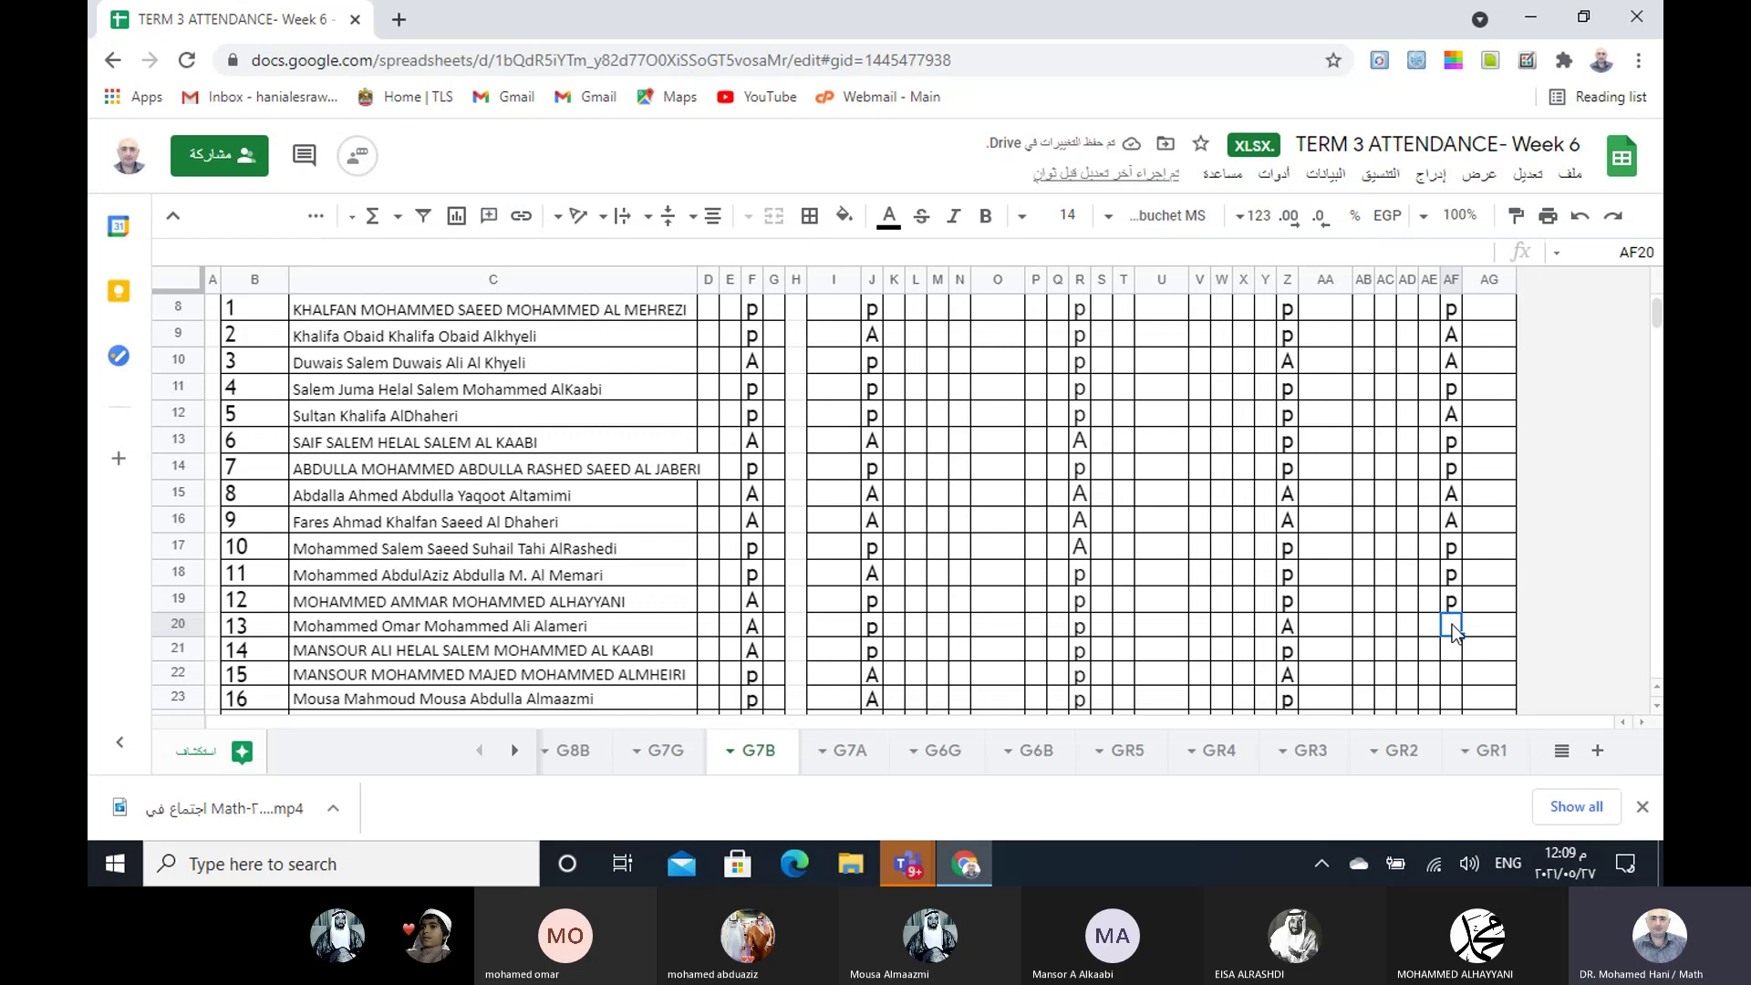
{"action": "type", "text": "p"}
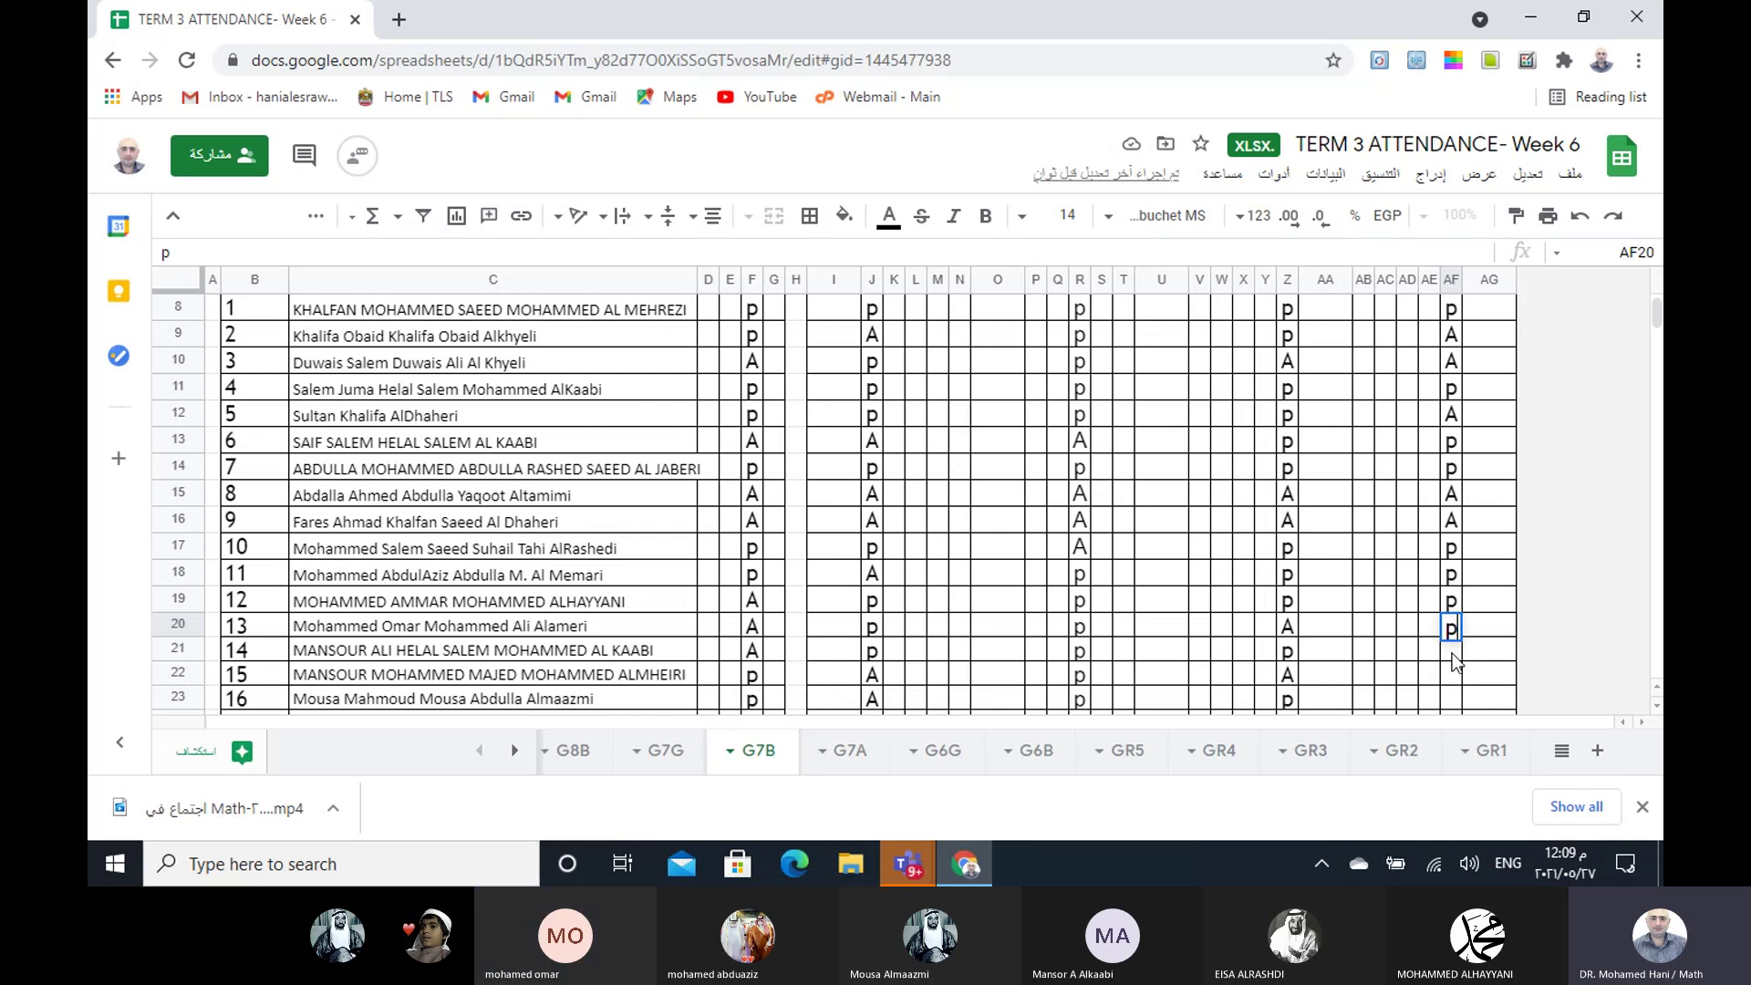
{"action": "left_click", "coordinate": [1454, 653]}
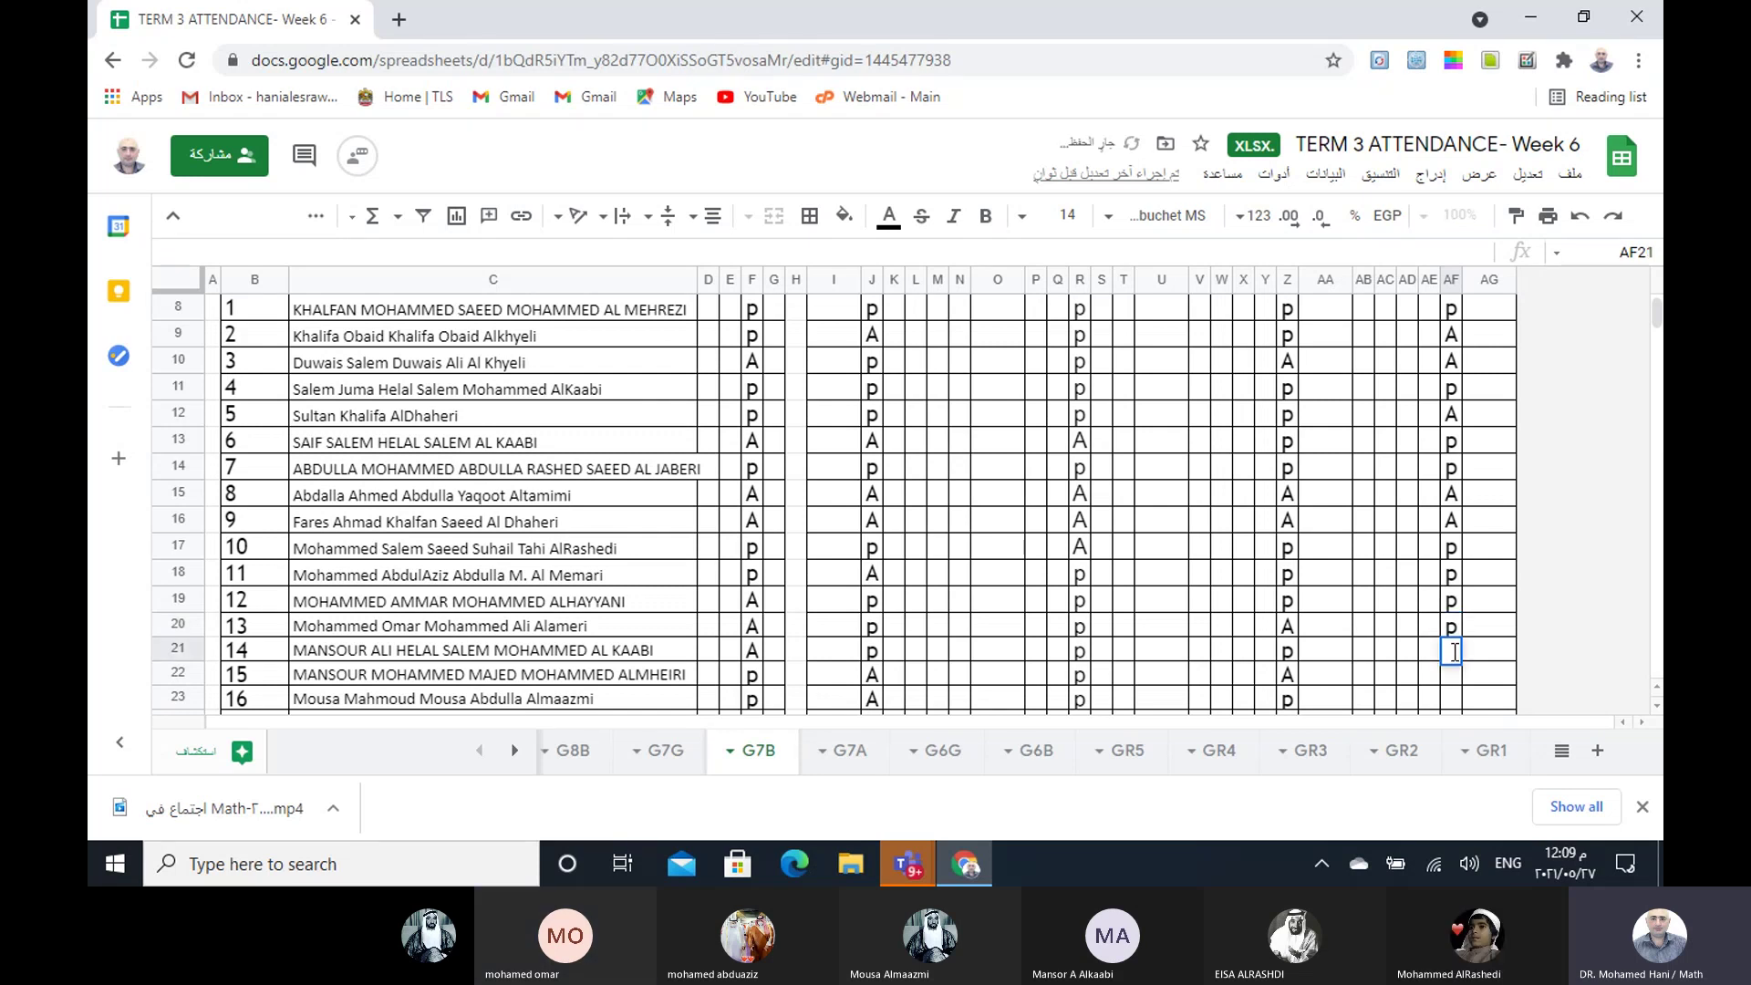
{"action": "type", "text": "p"}
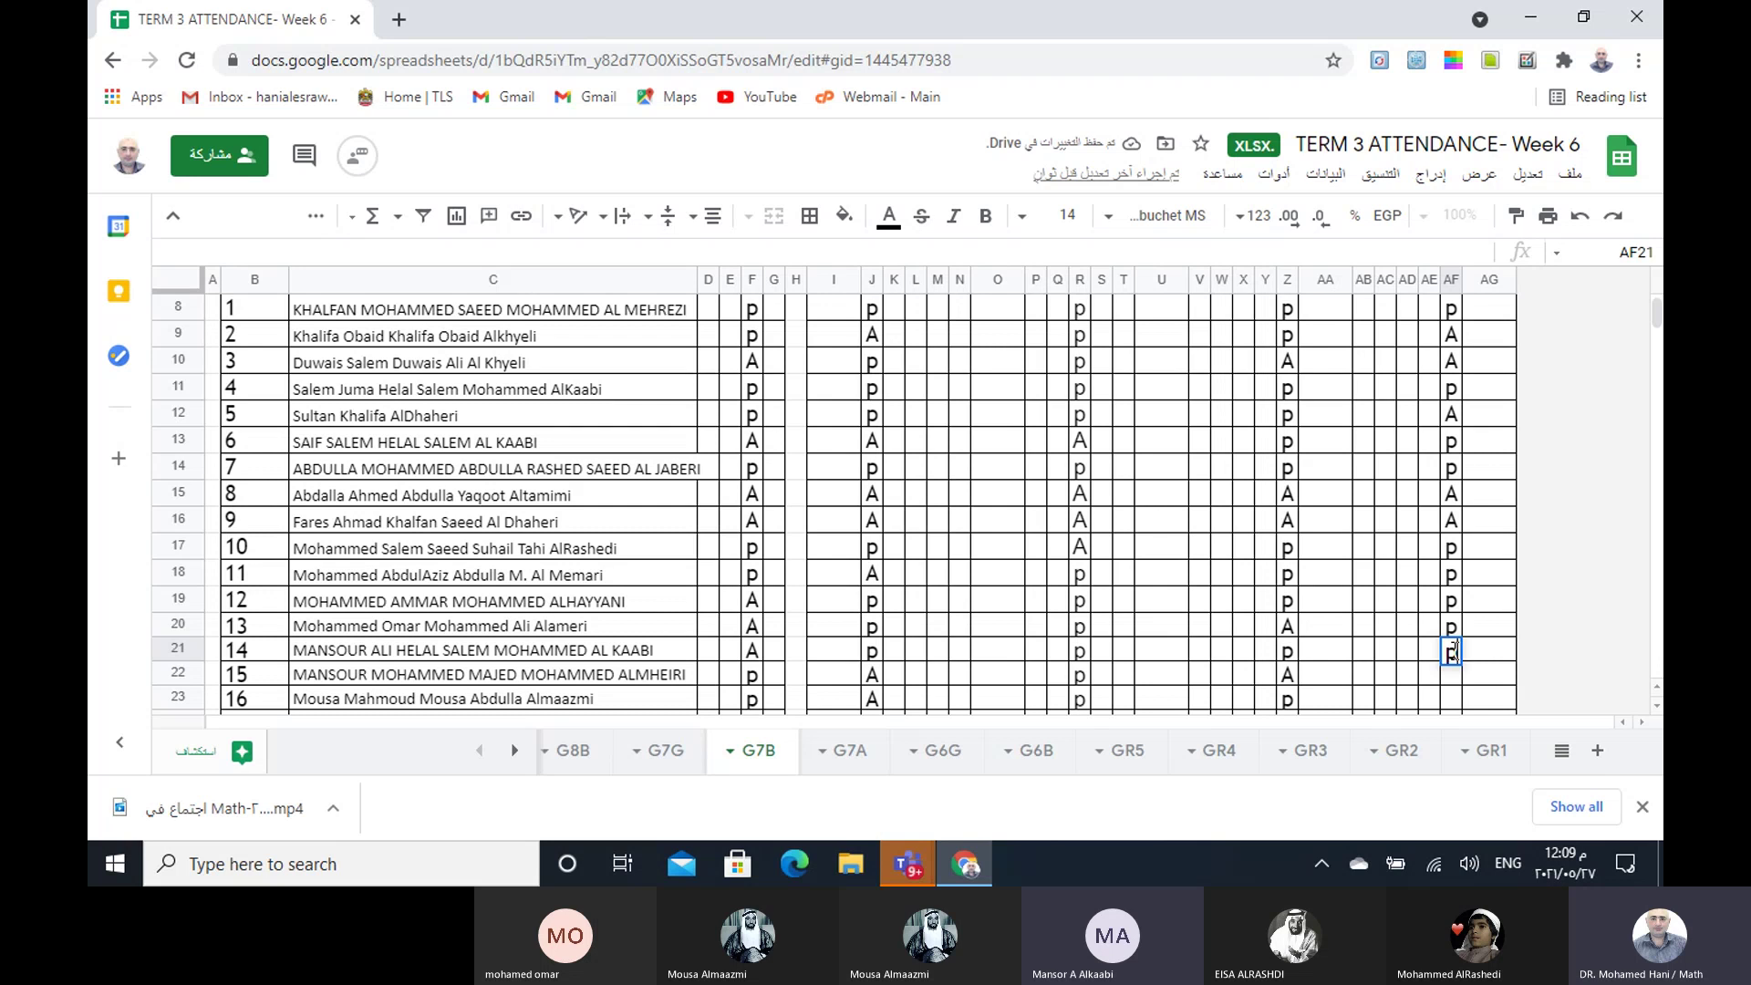
- Mark Thursday period 5 attendance for 7-B students 15 and 16 as A and p in AF22:AF23
{"action": "left_click", "coordinate": [1450, 680]}
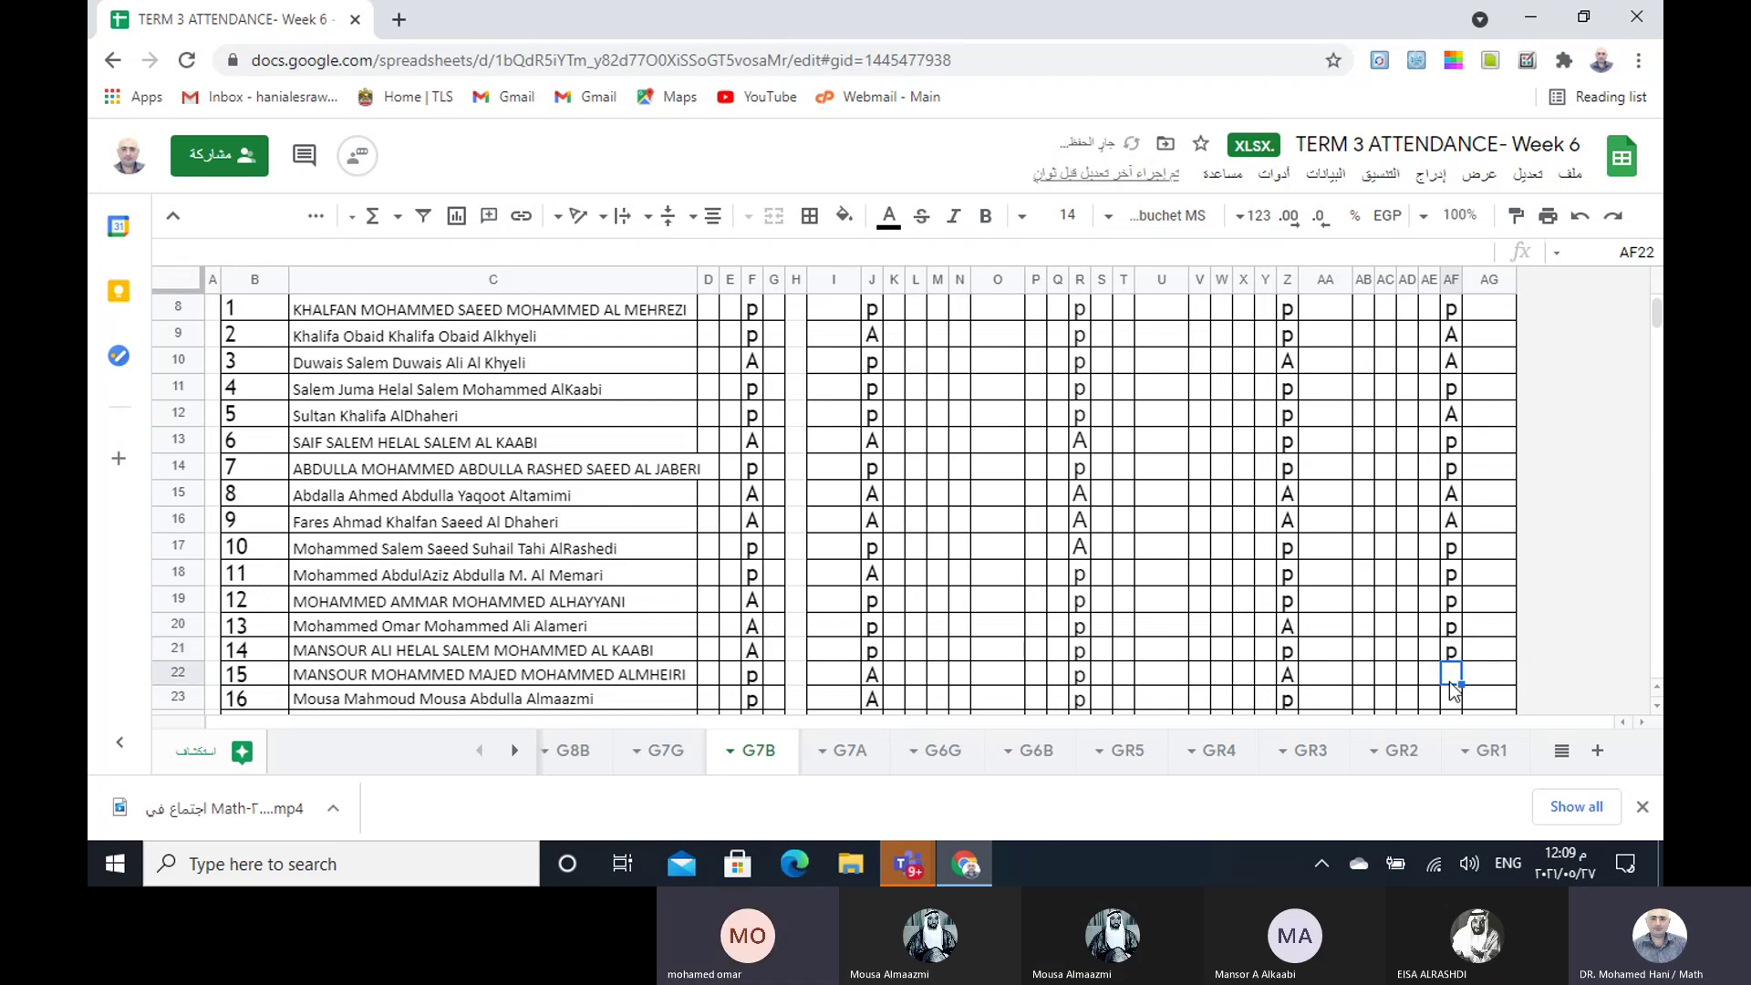
{"action": "scroll", "coordinate": [1449, 690], "scroll_direction": "down", "scroll_amount": 2}
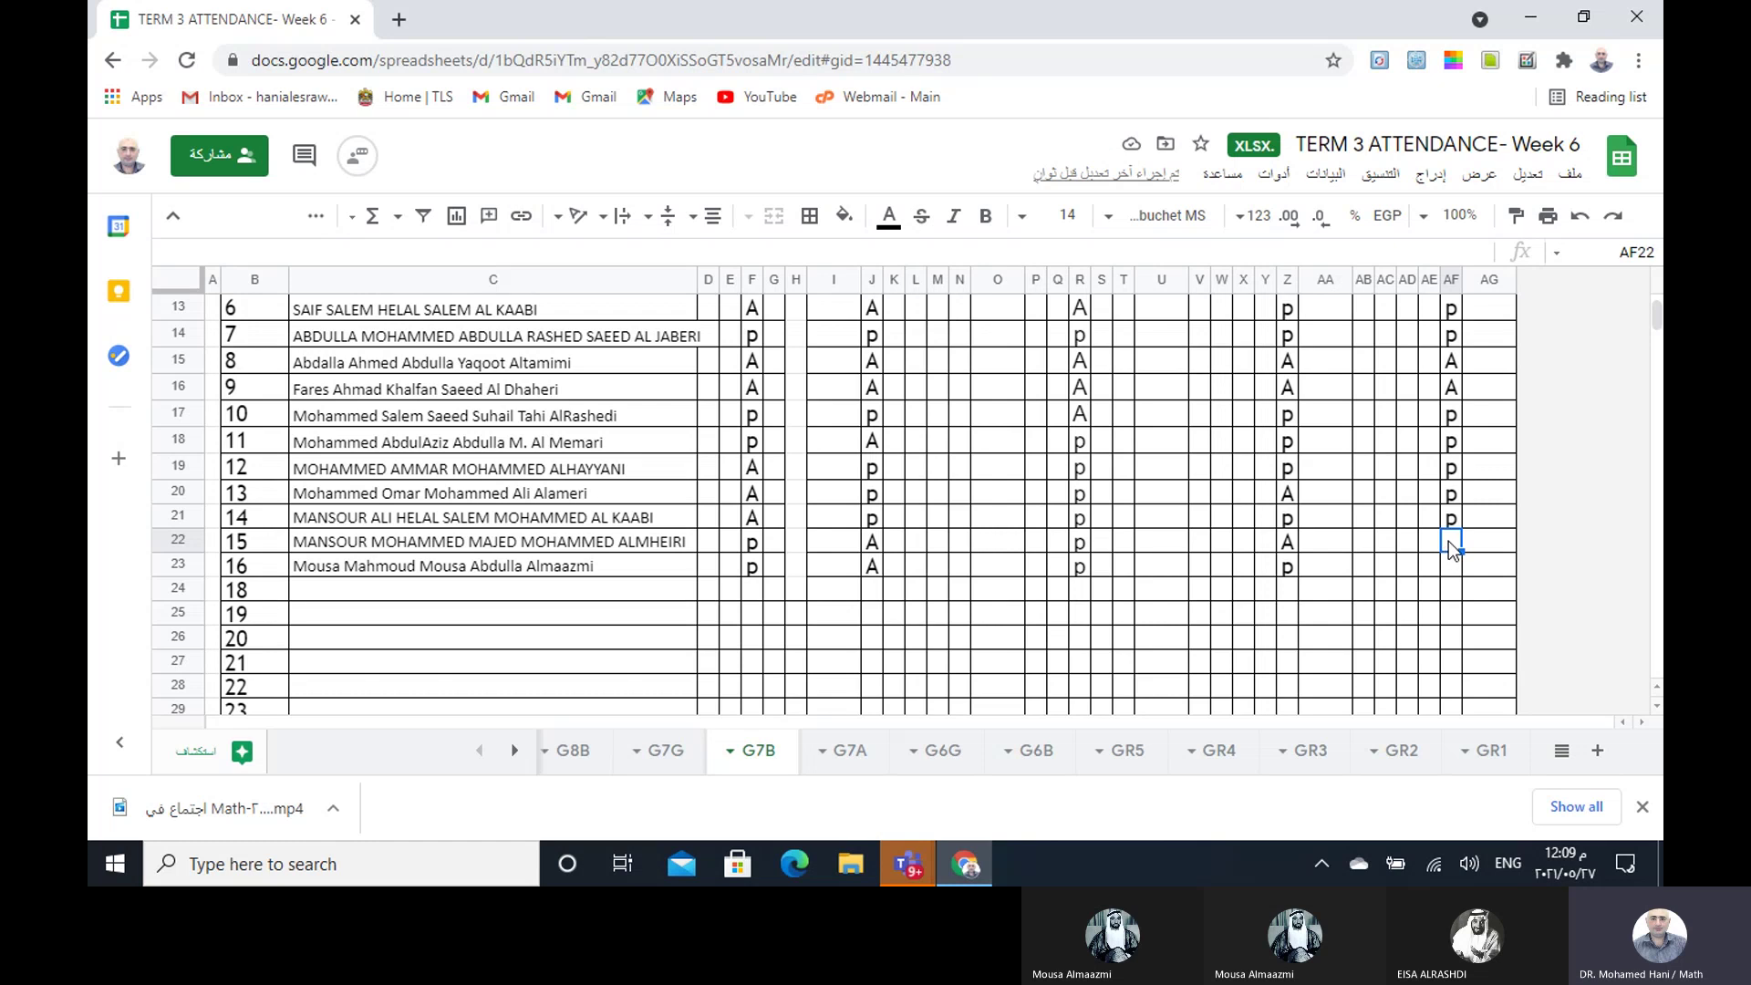
{"action": "type", "text": "A"}
{"action": "left_click", "coordinate": [1453, 571]}
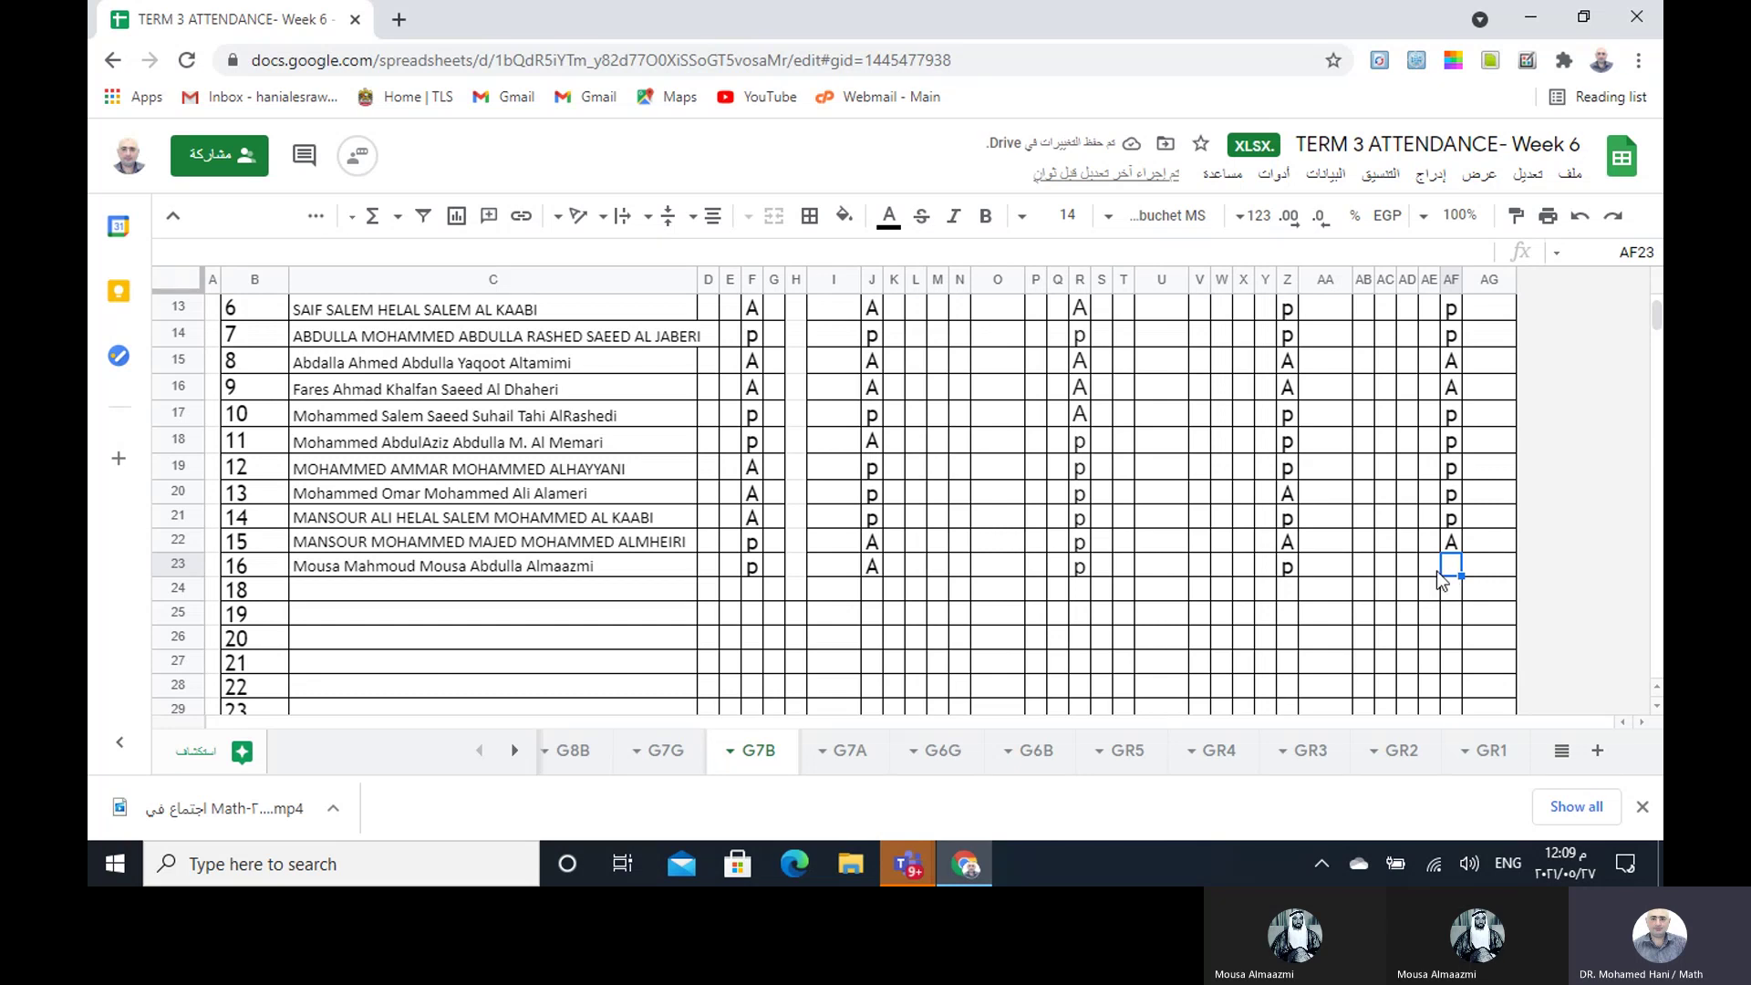
{"action": "type", "text": "p"}
{"action": "left_click", "coordinate": [1450, 593]}
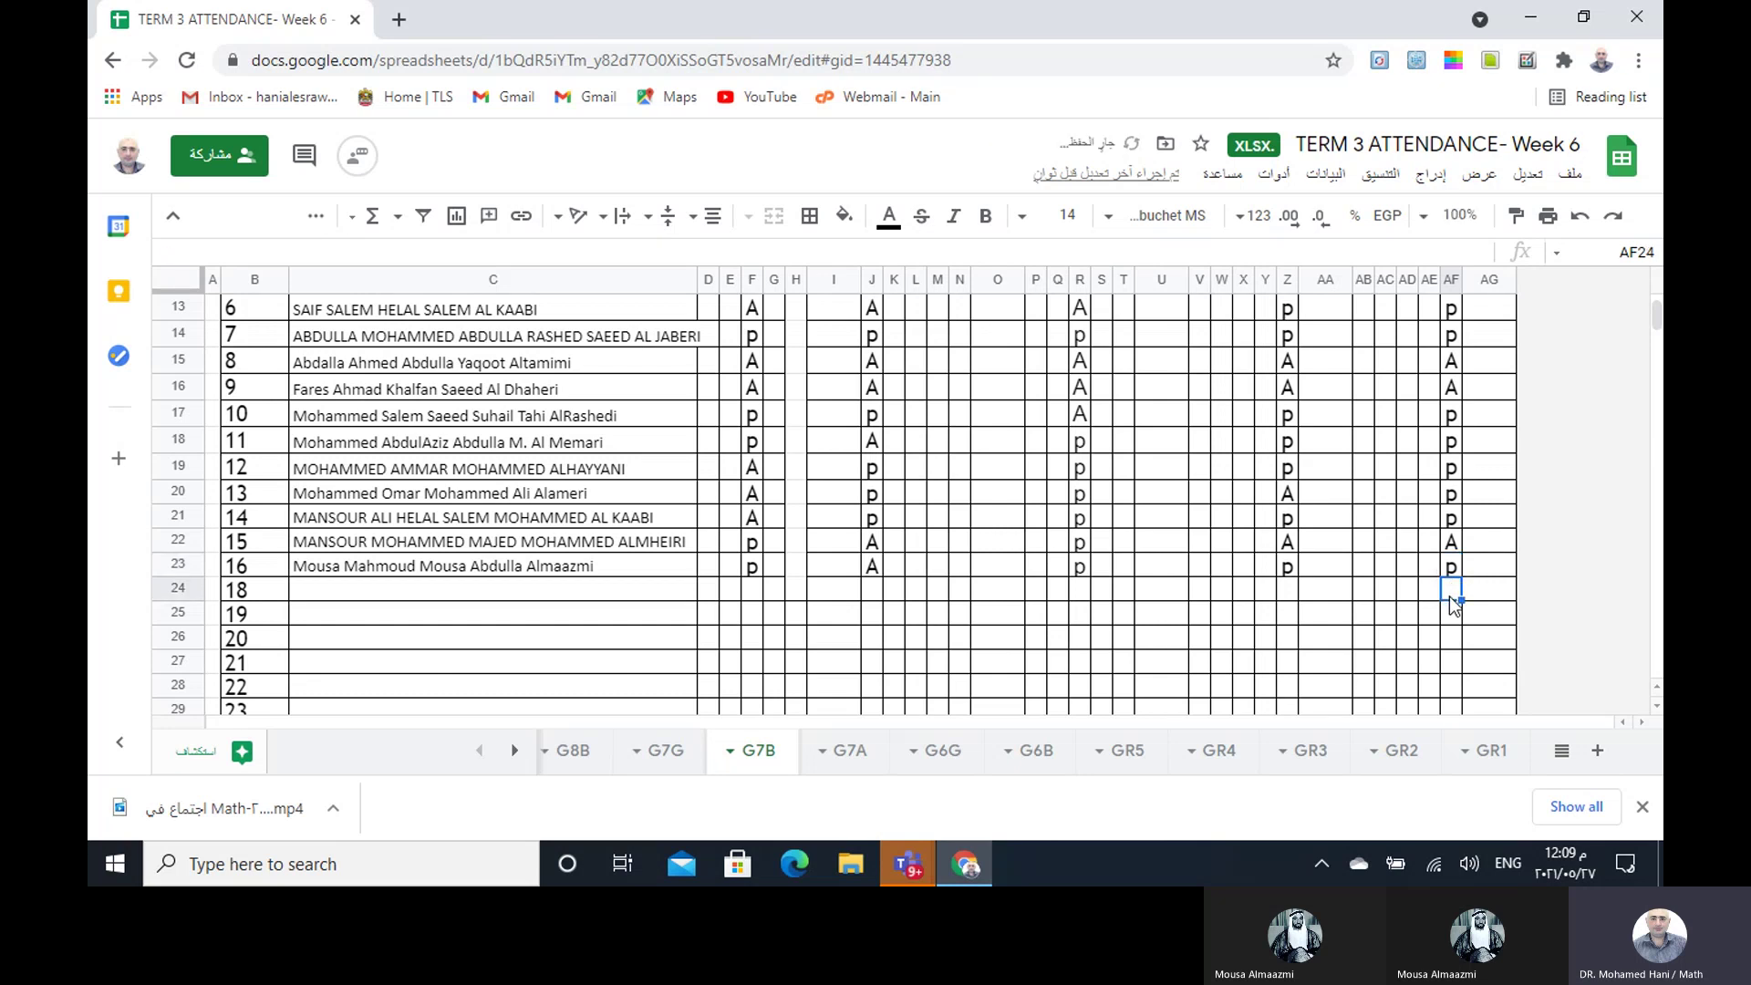
- Switch to the General meeting in Microsoft Teams and stop its recording
{"action": "mouse_move", "coordinate": [910, 864]}
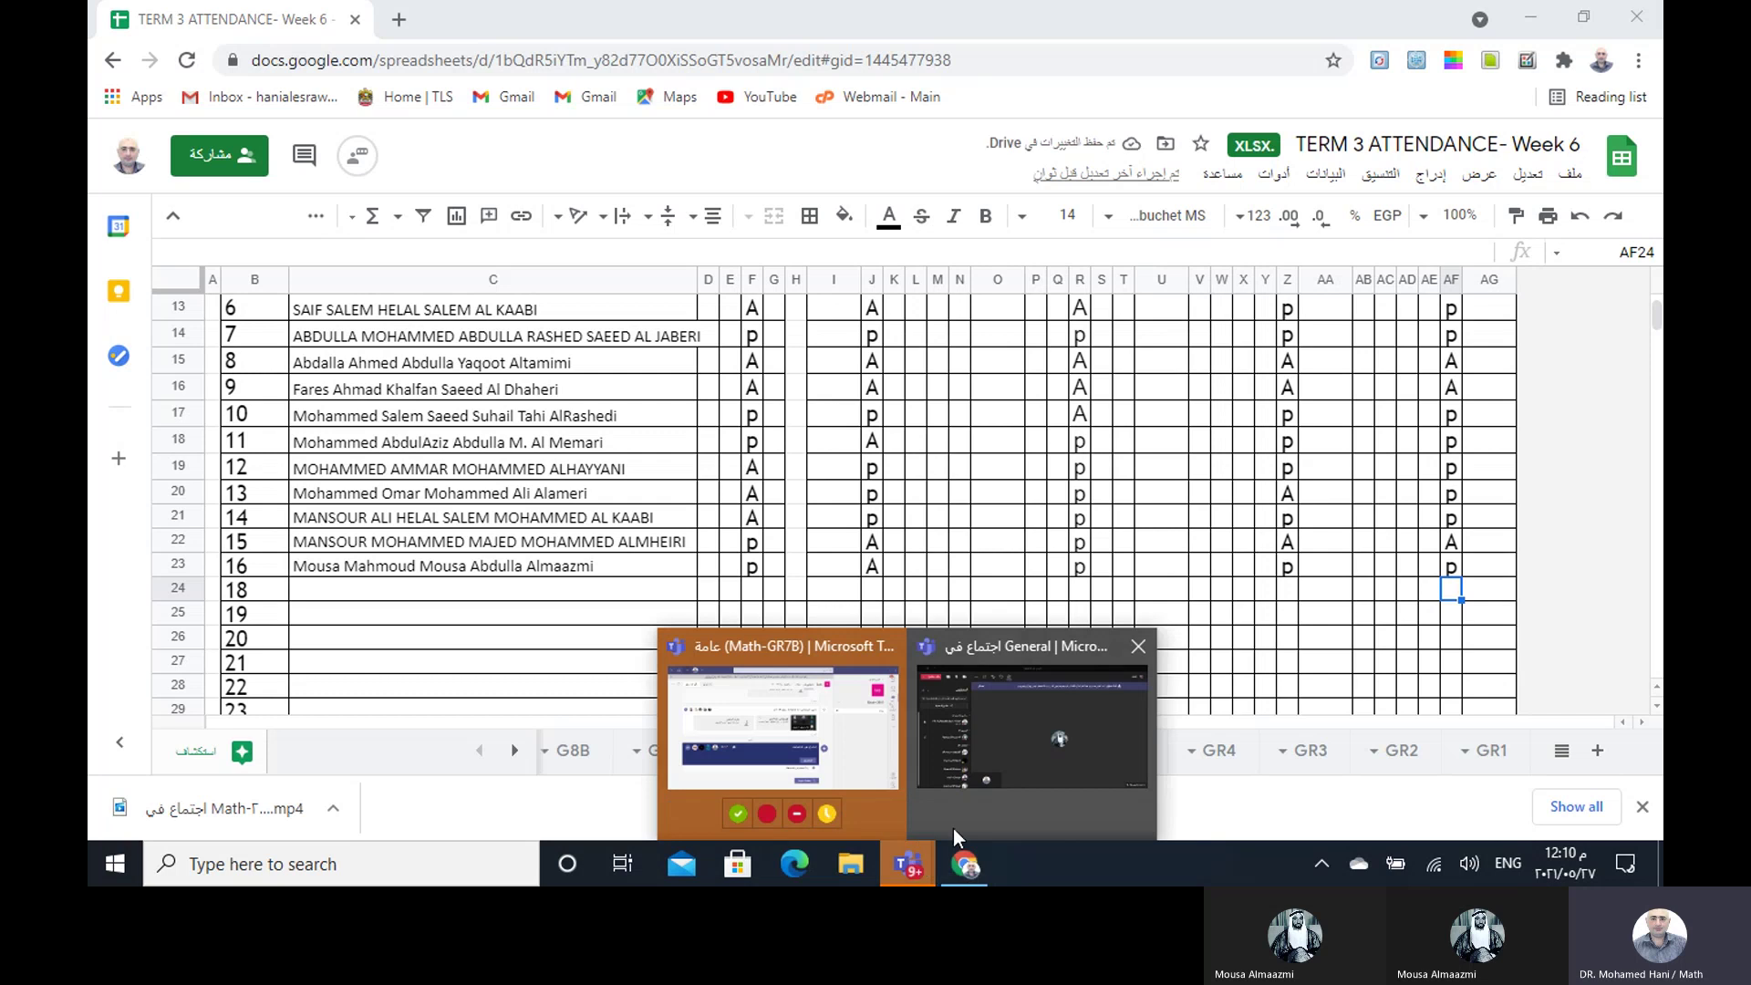
{"action": "left_click", "coordinate": [1014, 746]}
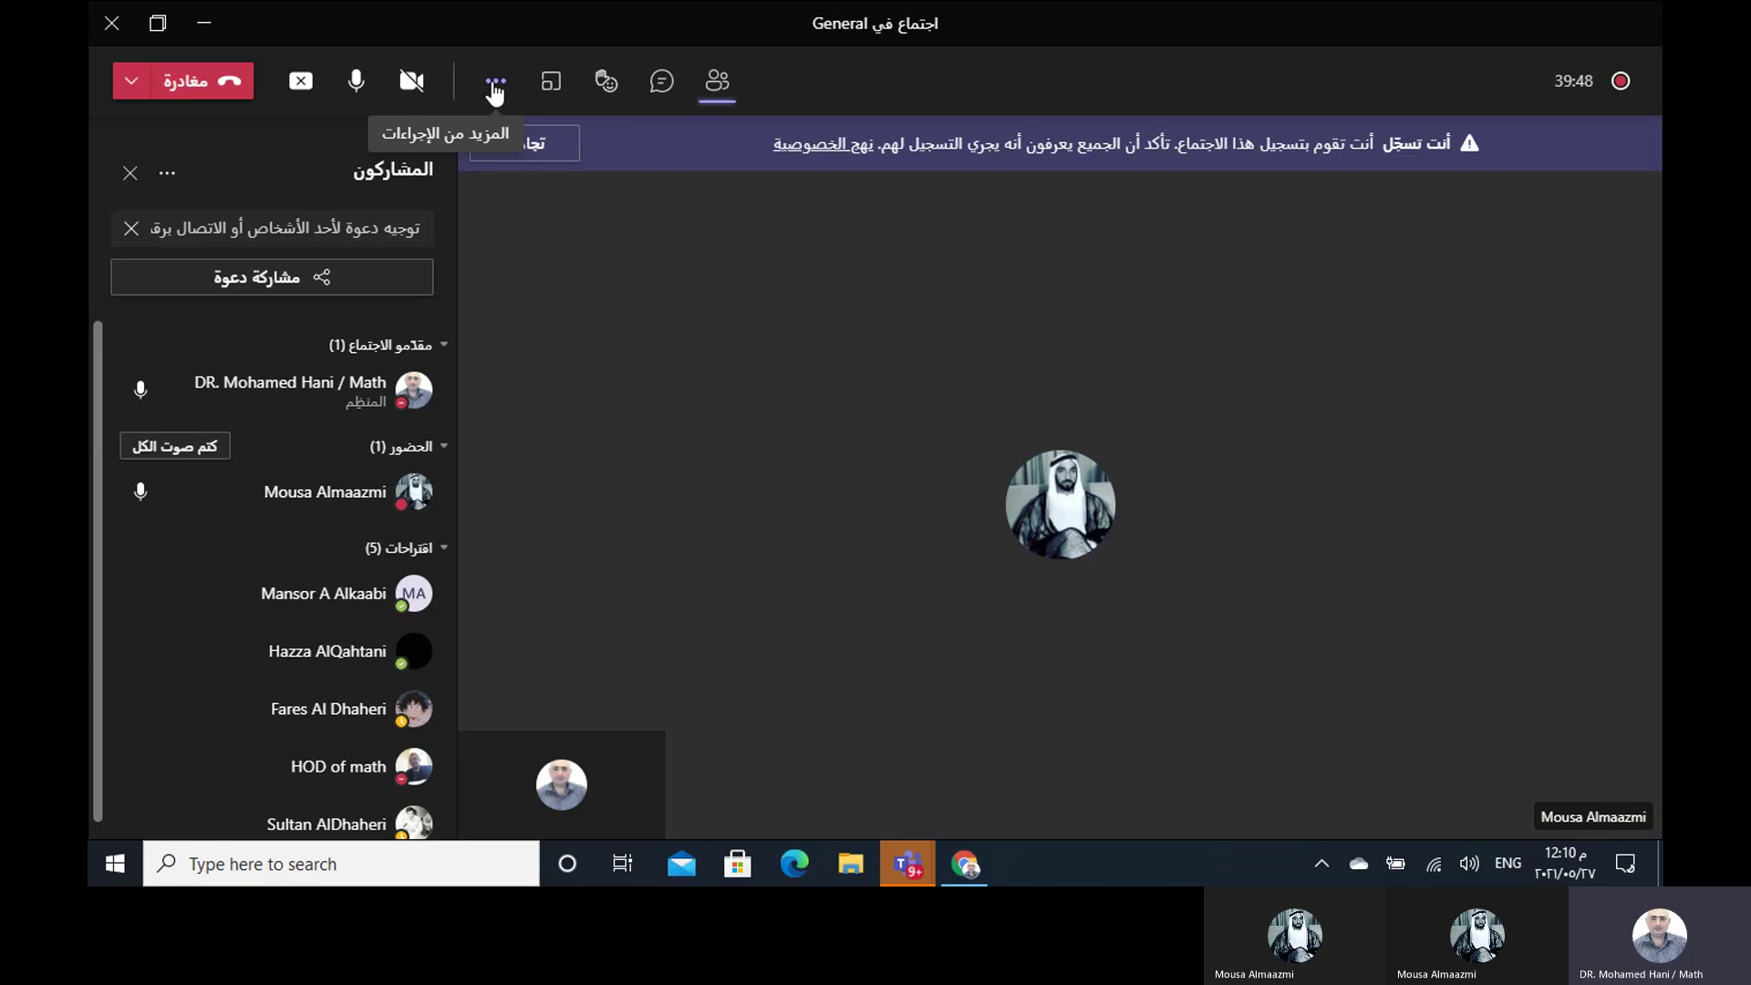
{"action": "left_click", "coordinate": [493, 84]}
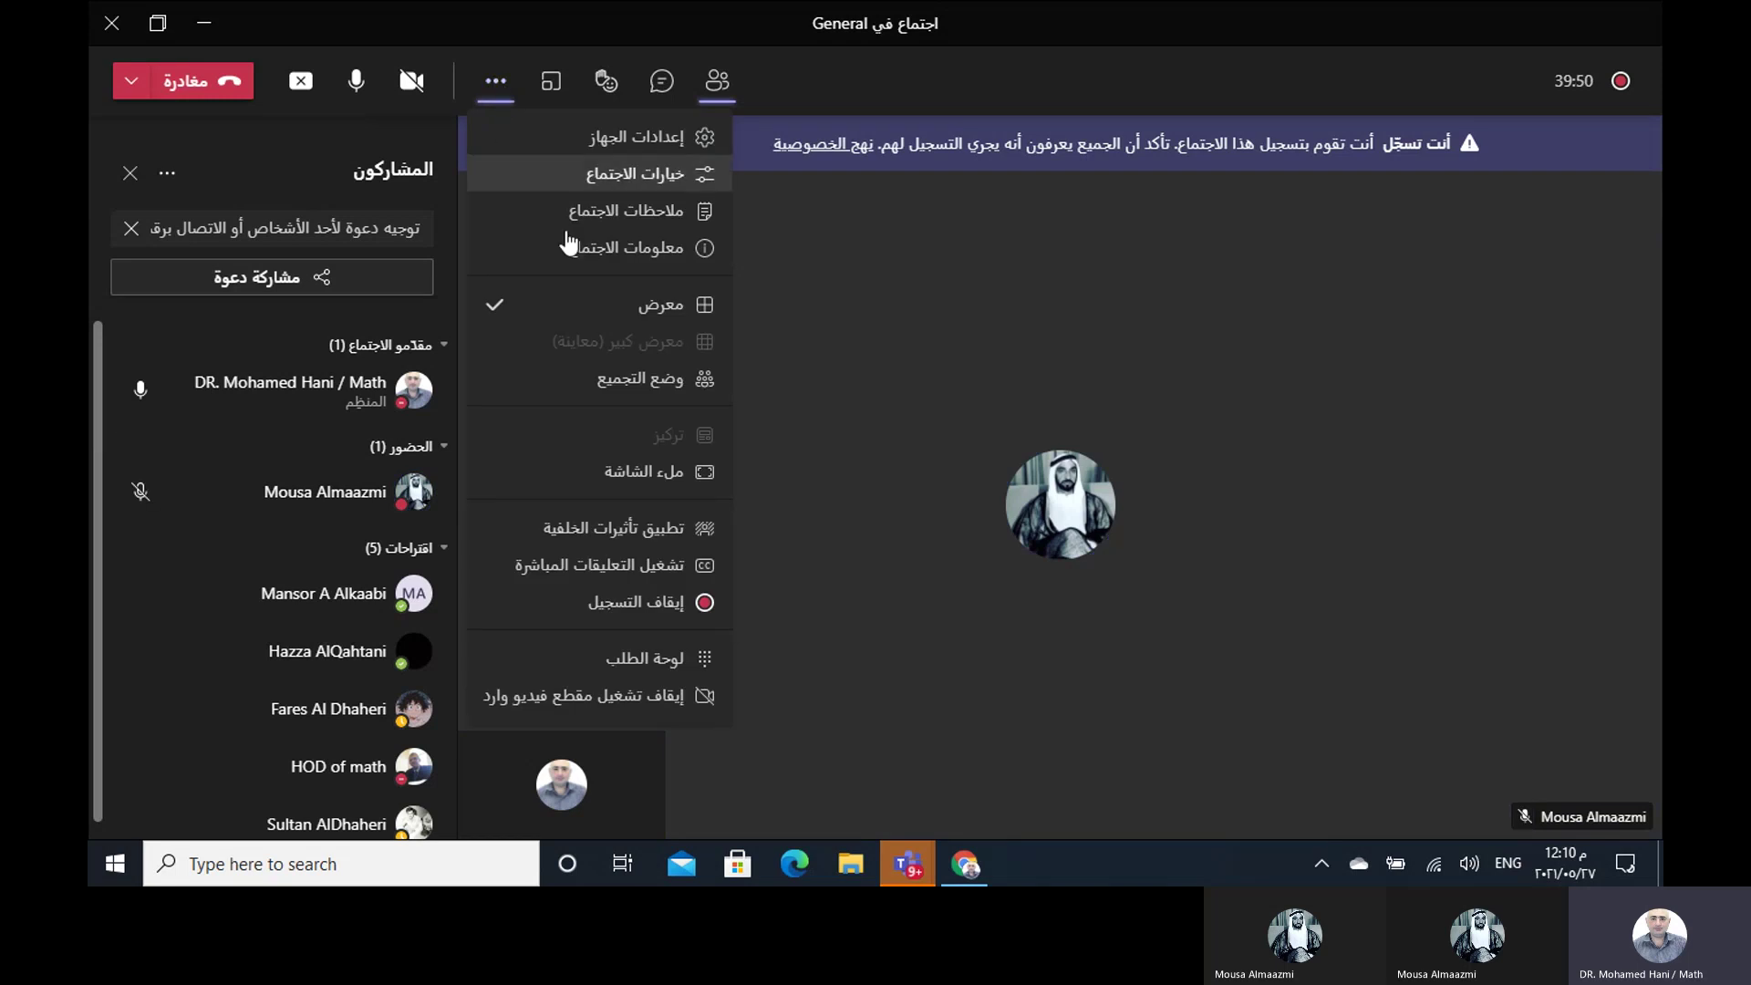
{"action": "left_click", "coordinate": [659, 602]}
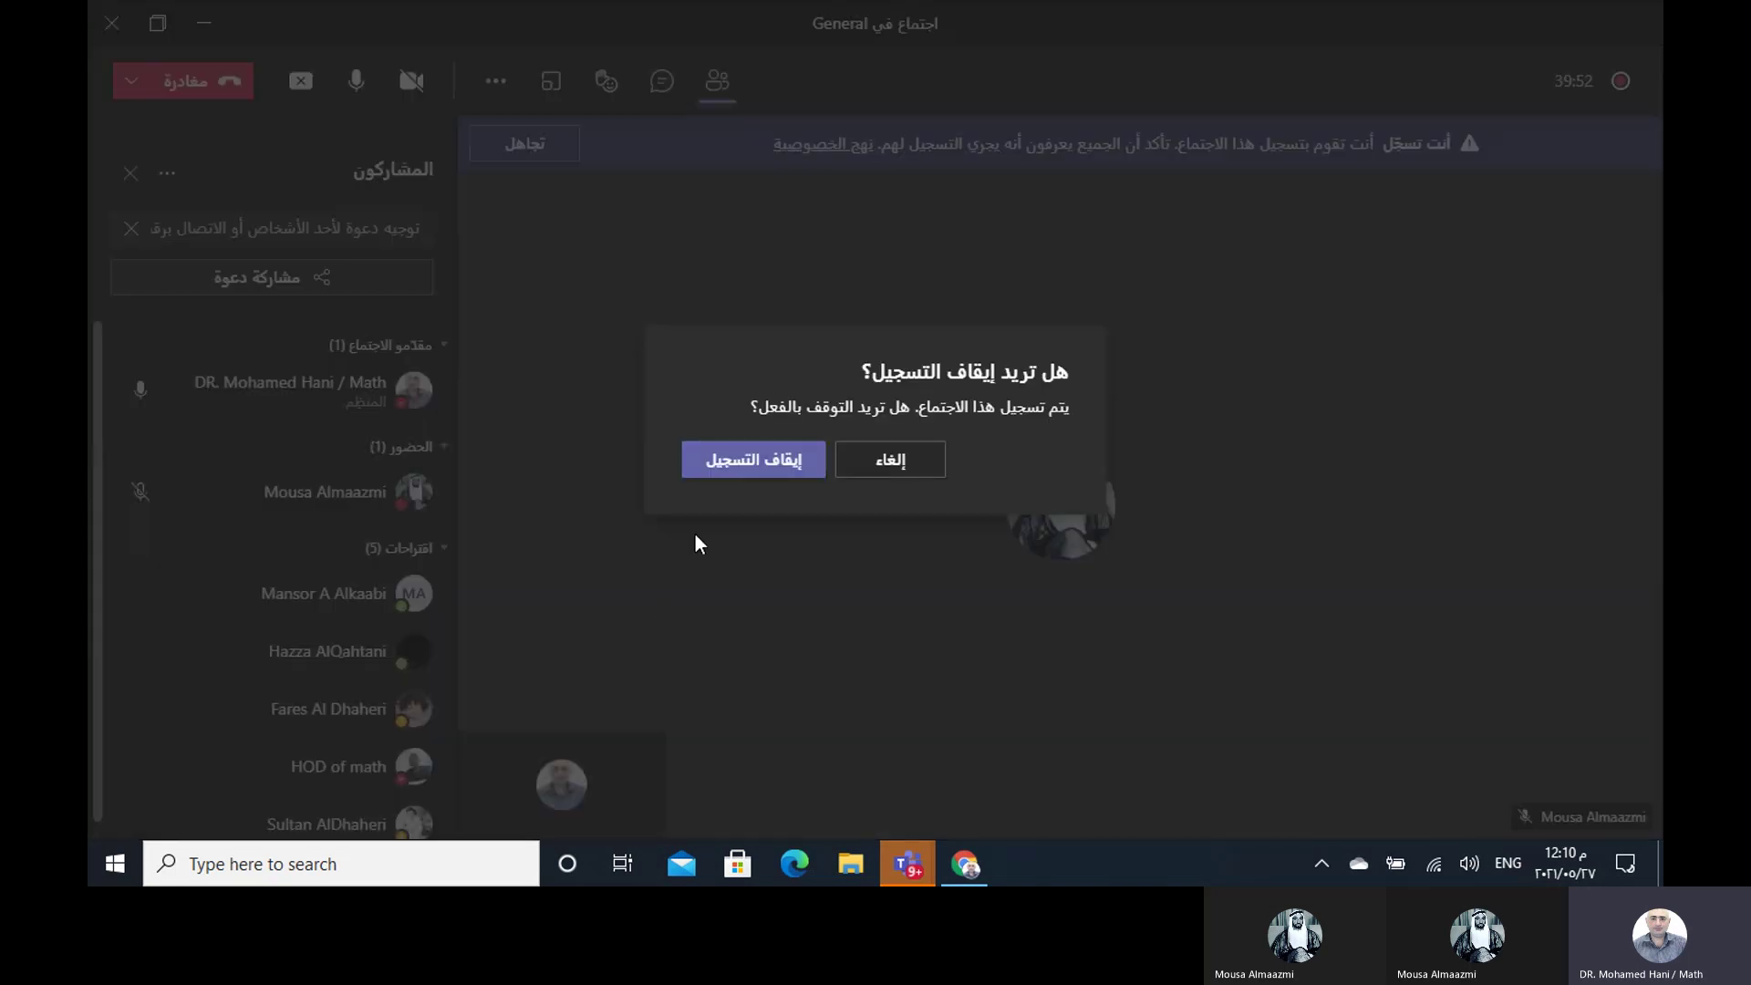